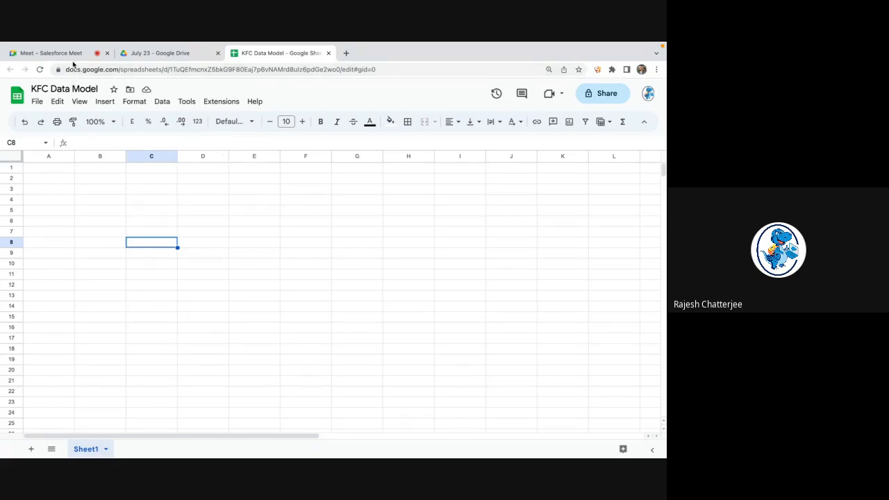
# Switch to the Google Meet call, replacing the recording details with the participant list
pyautogui.click(52, 53)
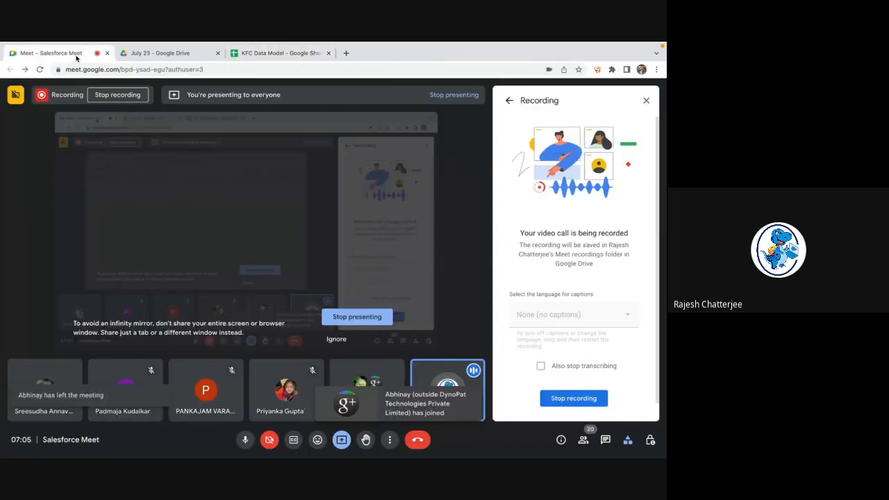
pyautogui.click(645, 102)
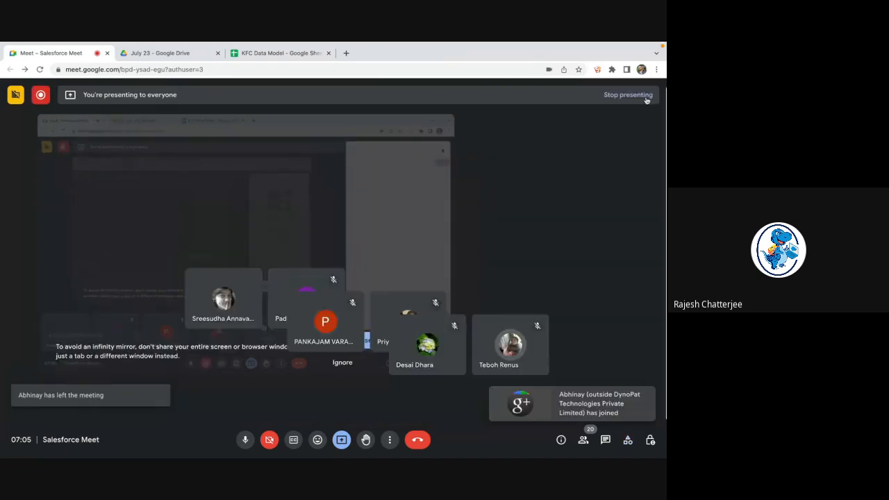
pyautogui.click(582, 440)
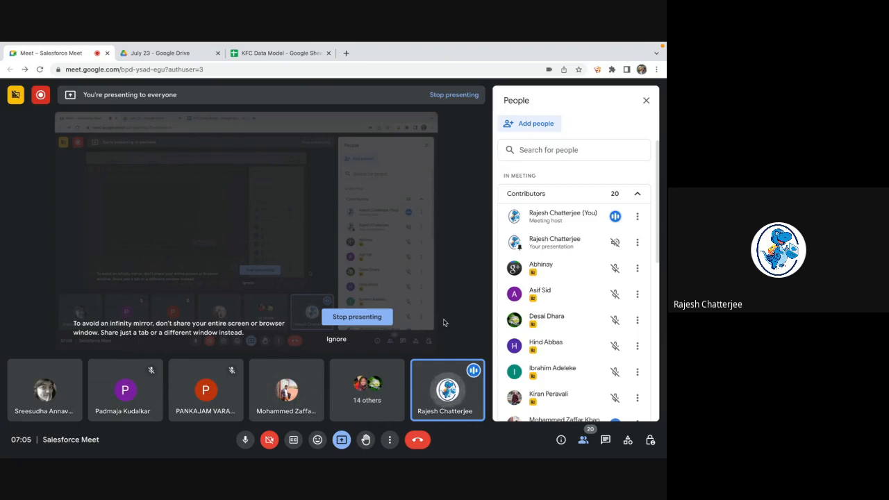
# Return to the KFC Data Model spreadsheet and log in to the Salesforce org with the first saved account in a new tab
pyautogui.click(289, 54)
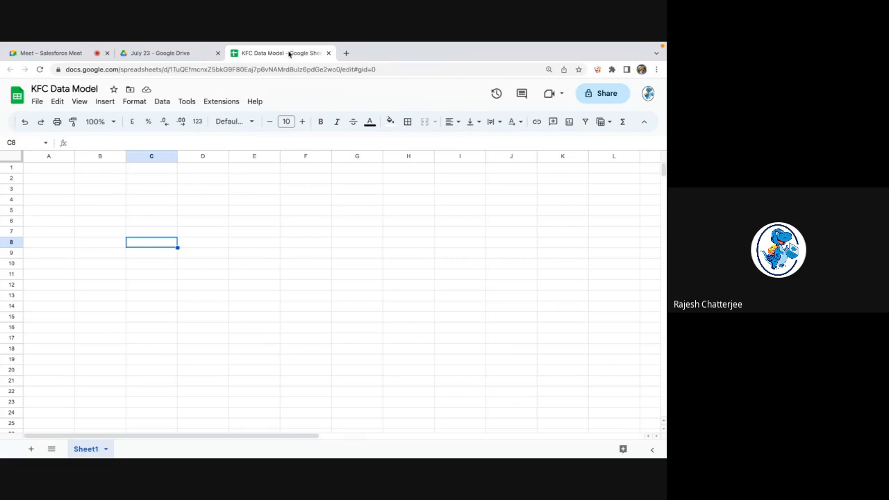
pyautogui.click(596, 70)
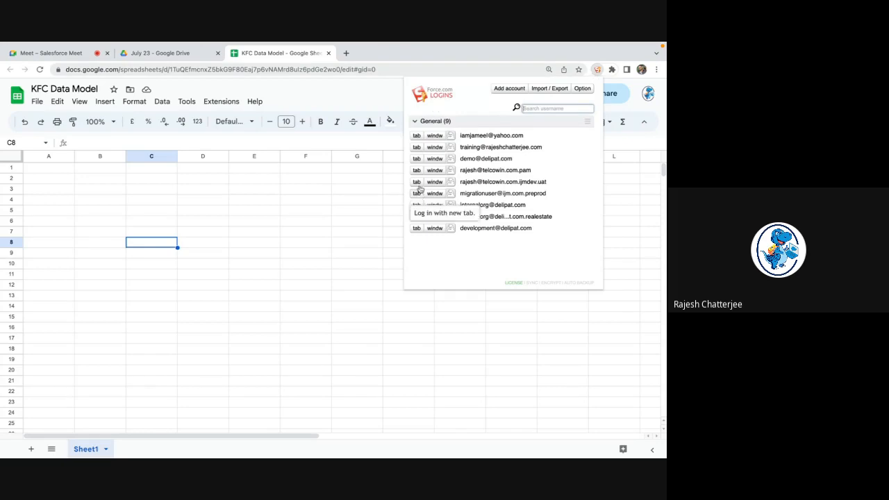
pyautogui.click(417, 136)
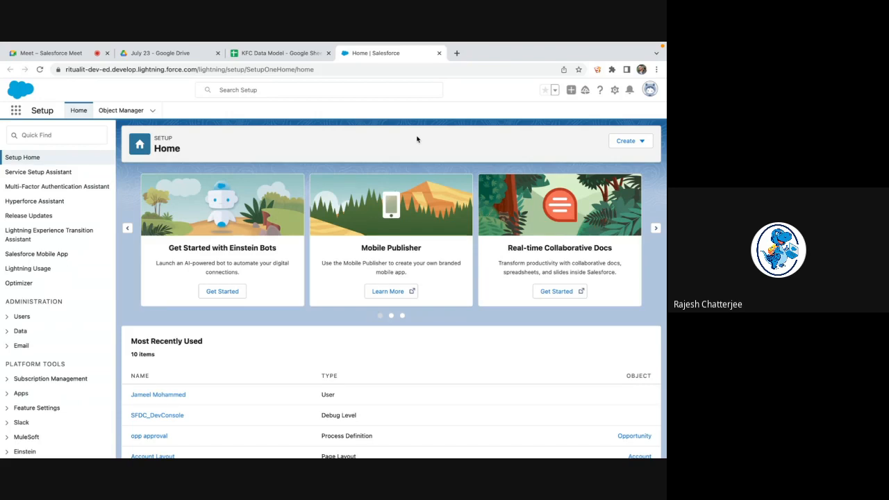
# Find and open the Sales app in Salesforce
pyautogui.click(16, 113)
pyautogui.write('sales')
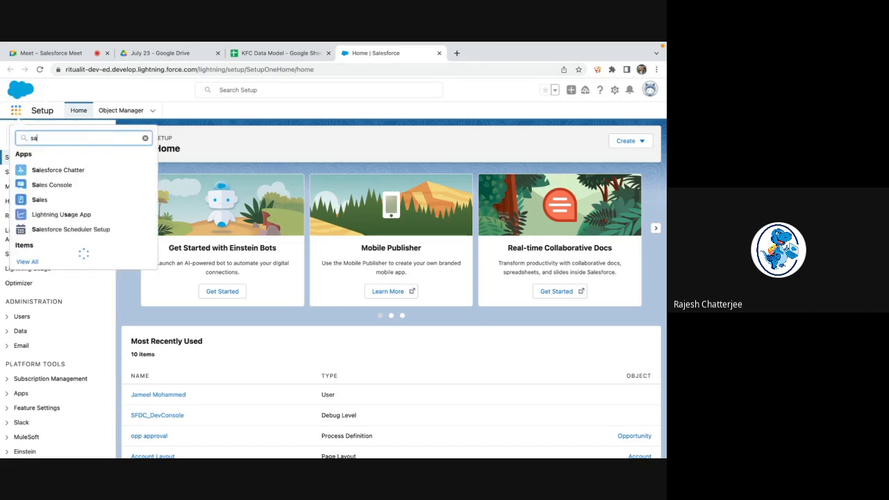
pyautogui.click(45, 201)
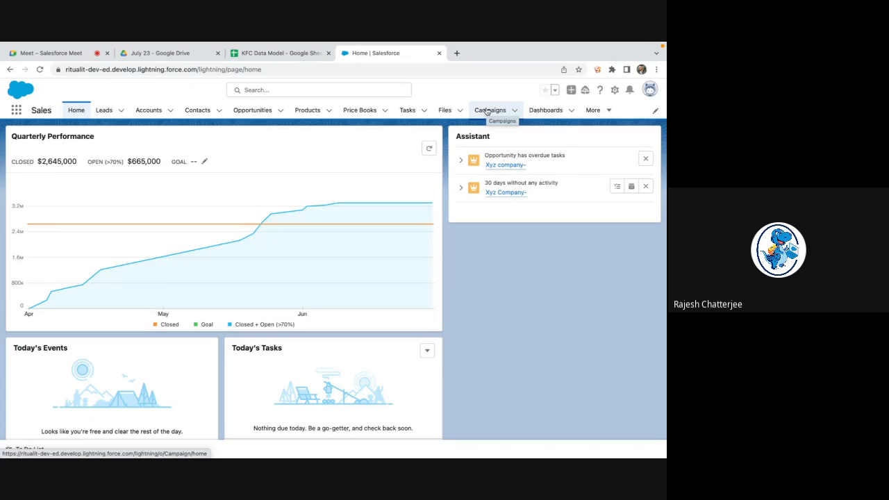
# Enter "Outlet" in cell A1 of the KFC Data Model spreadsheet
pyautogui.click(281, 55)
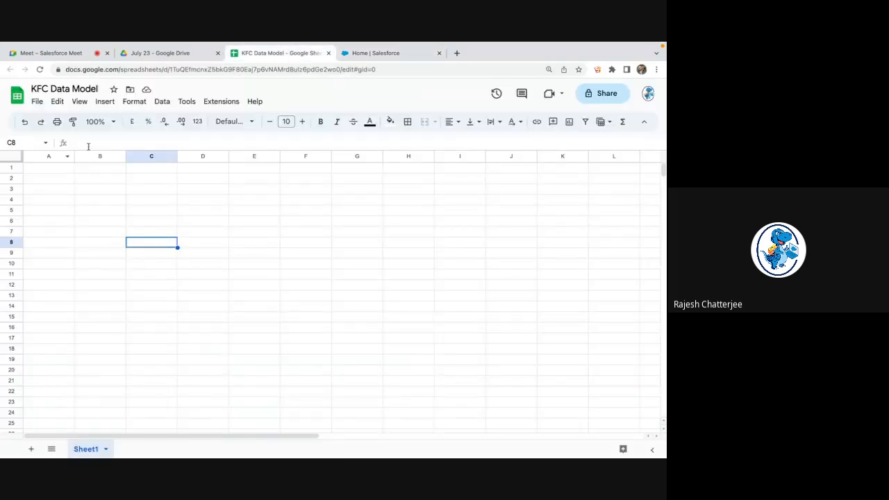
pyautogui.click(70, 172)
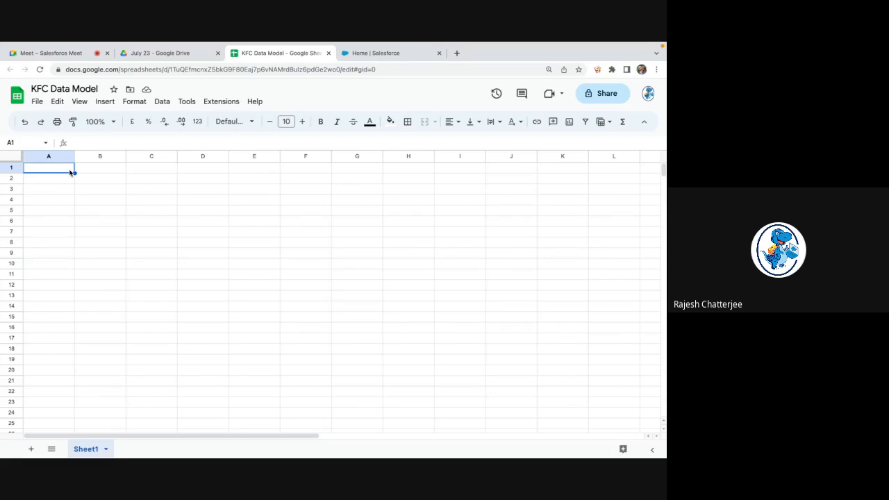
pyautogui.write('Outlet')
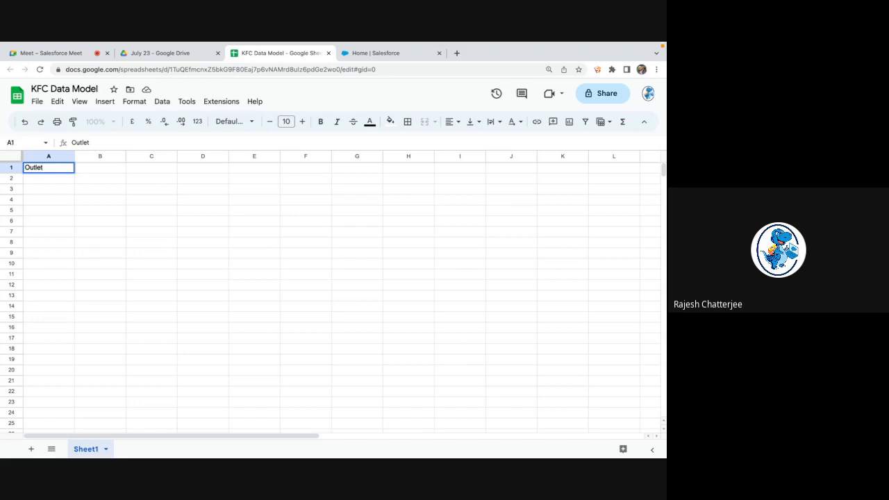
pyautogui.press('Tab')
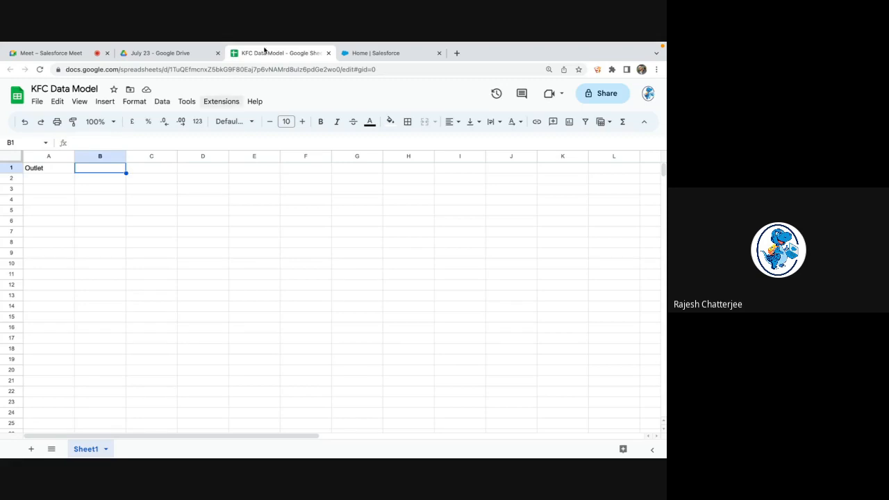
# Switch to Salesforce, search all records for "bangalore put", and clear the search
pyautogui.click(372, 53)
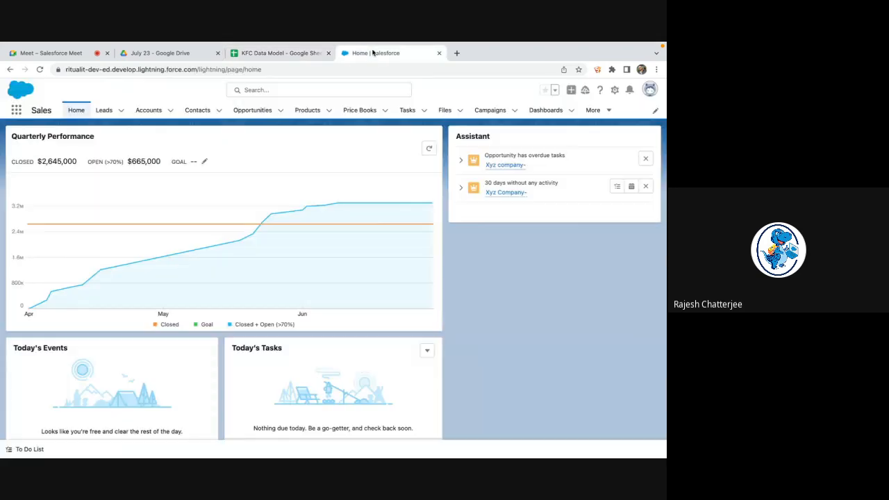
pyautogui.click(297, 90)
pyautogui.write('bsn')
pyautogui.press('BackSpace')
pyautogui.press('BackSpace')
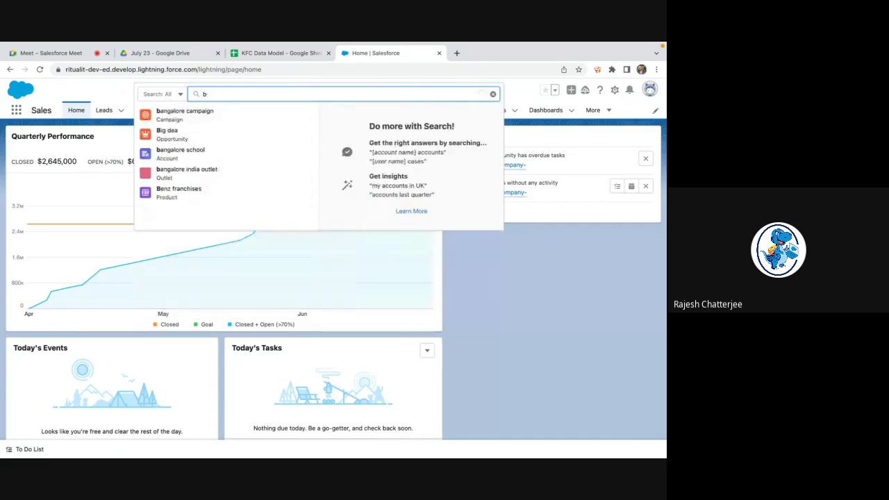
pyautogui.write('angalo')
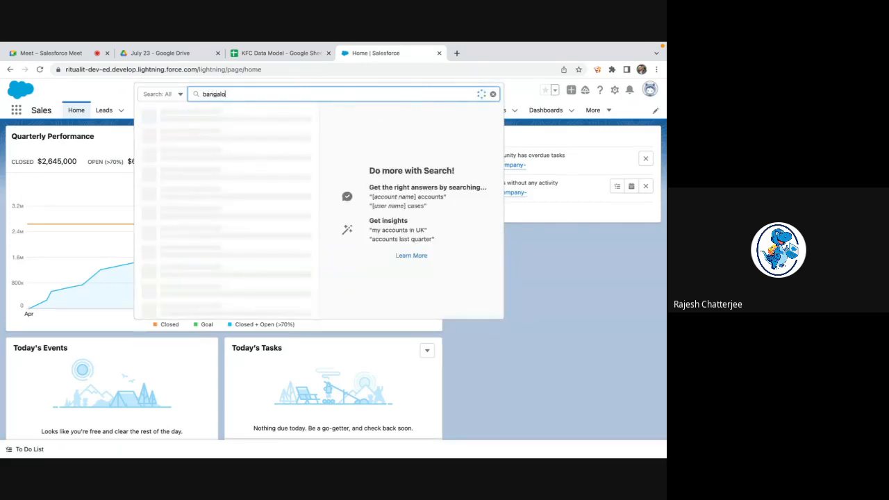
pyautogui.write('re put')
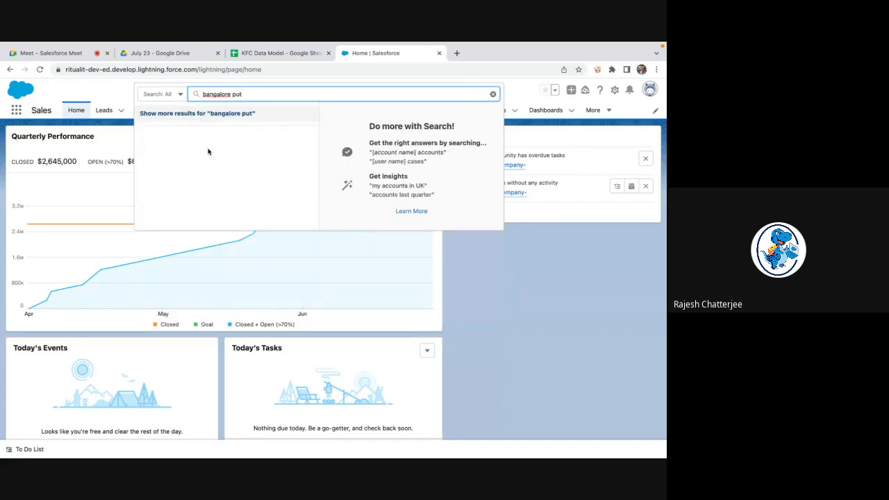
pyautogui.hotkey('ctrl', 'a')
pyautogui.press('BackSpace')
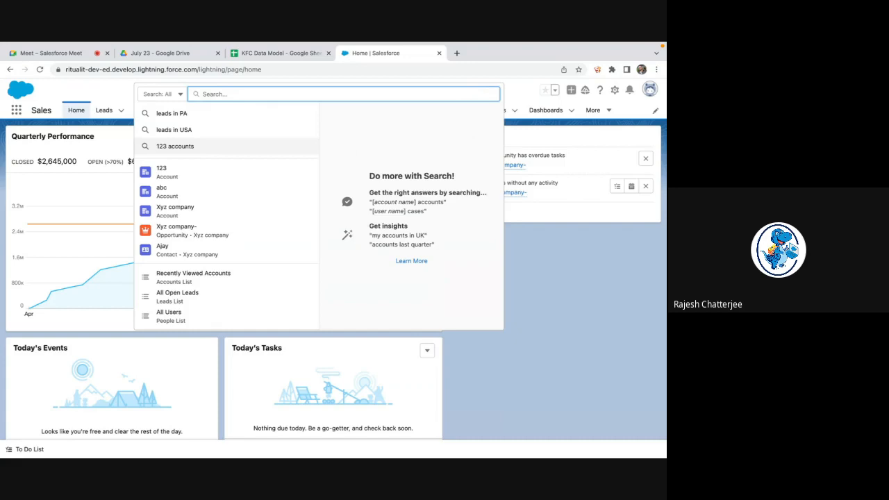
pyautogui.press('Escape')
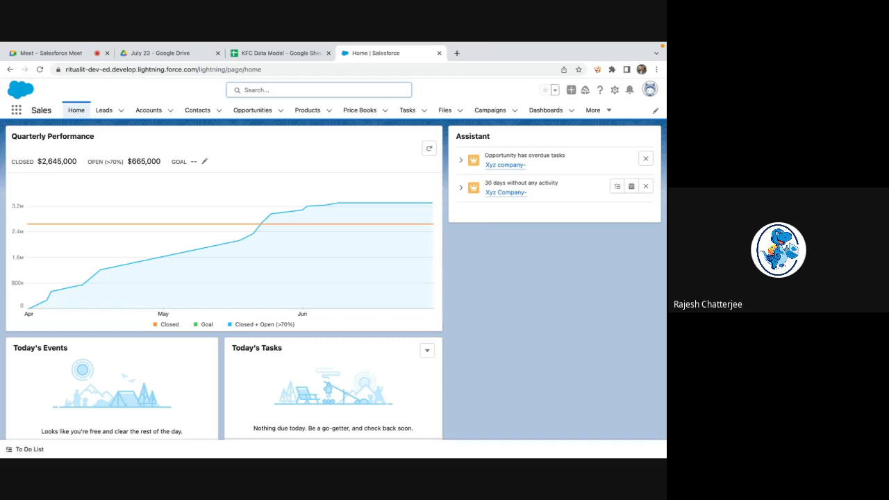
# Make the "Outlet" heading in A1 of the KFC Data Model spreadsheet bold and widen column A to about two and a half times its width
pyautogui.click(278, 53)
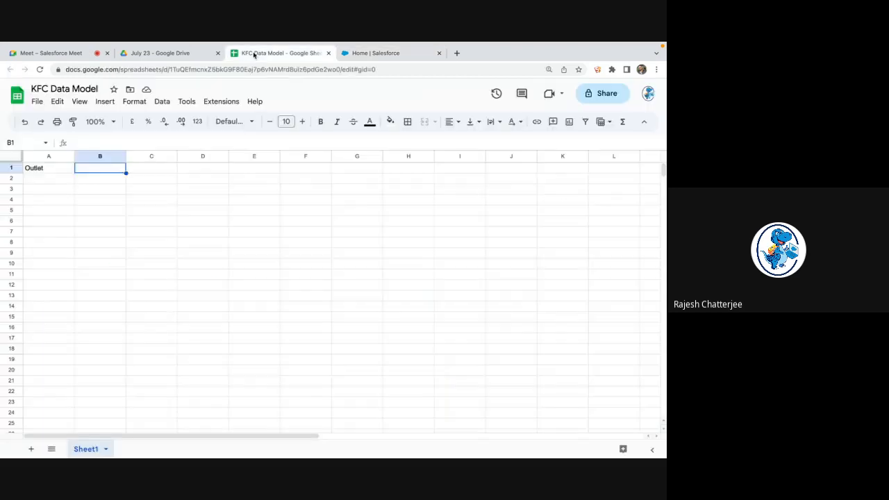
pyautogui.click(60, 180)
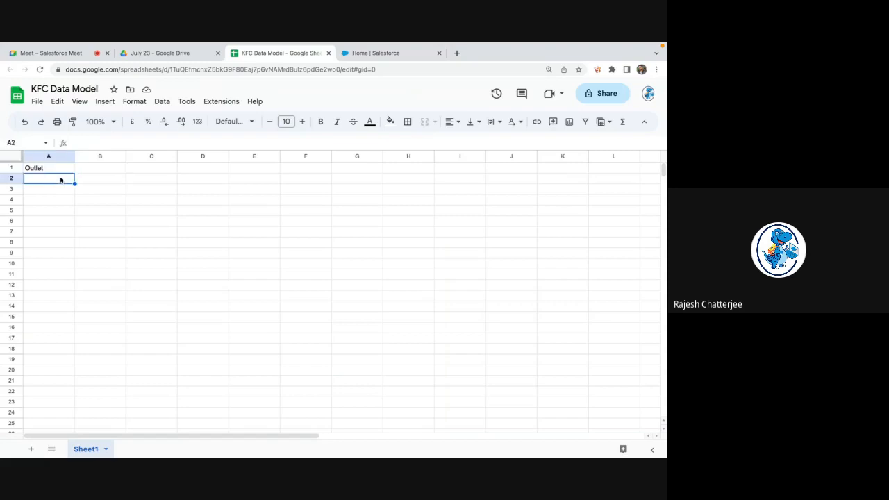
pyautogui.click(65, 172)
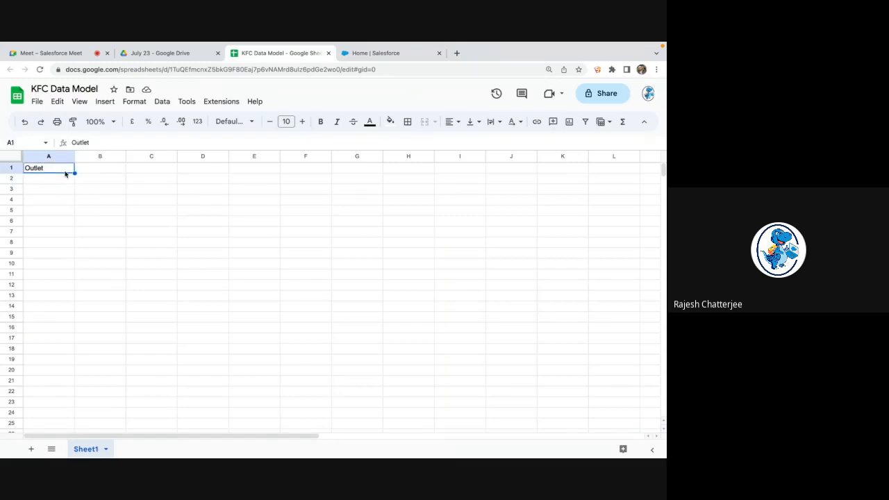
pyautogui.hotkey('ctrl', 'b')
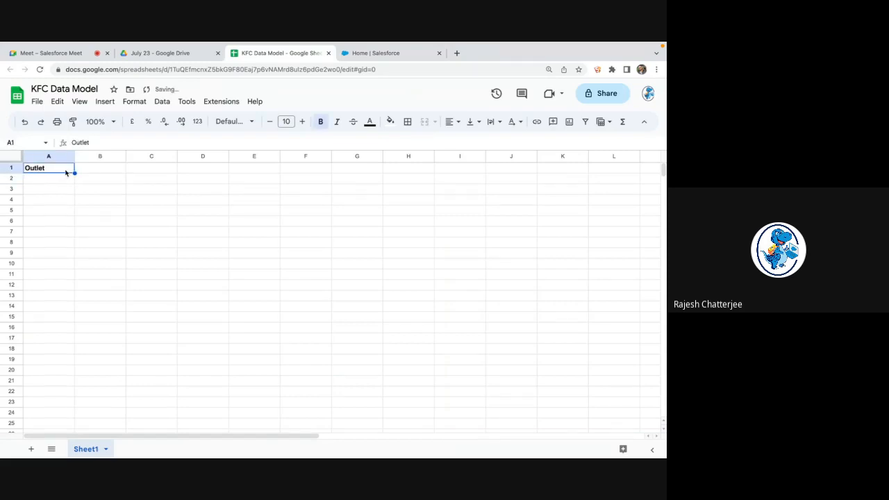
pyautogui.moveTo(74, 156); pyautogui.dragTo(153, 176)
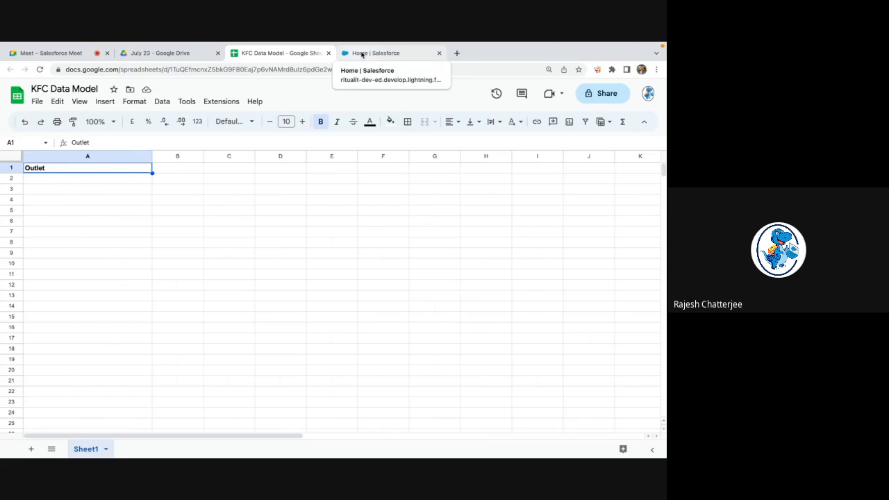
# Switch to Salesforce and search its apps and items for "outl"
pyautogui.click(362, 54)
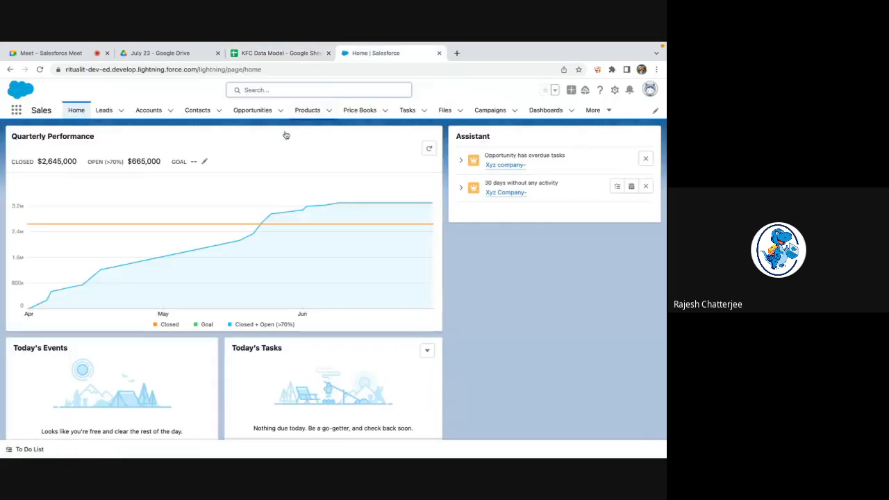
pyautogui.click(16, 112)
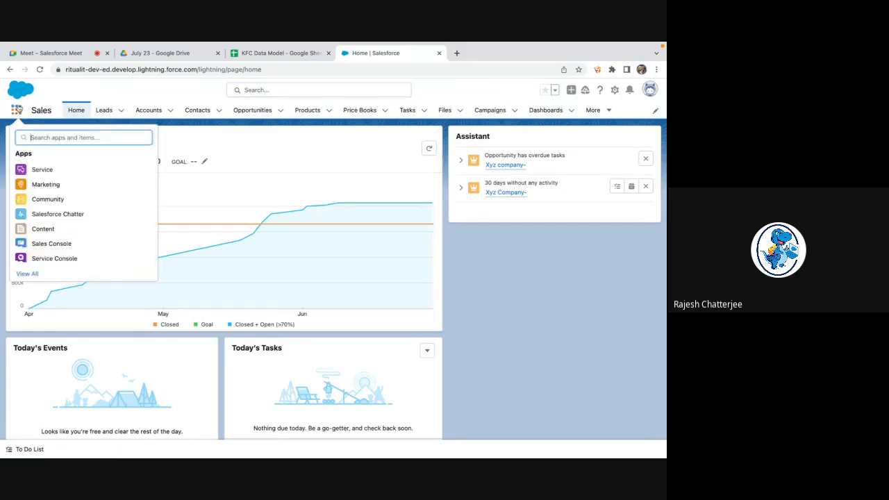
pyautogui.write('outl')
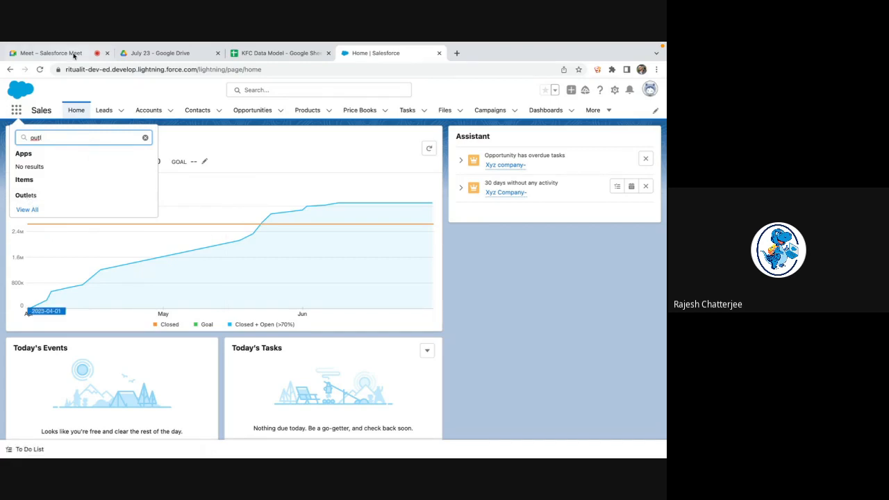
# Switch to the Google Meet call to check the in-call messages and look through the participant list
pyautogui.click(66, 52)
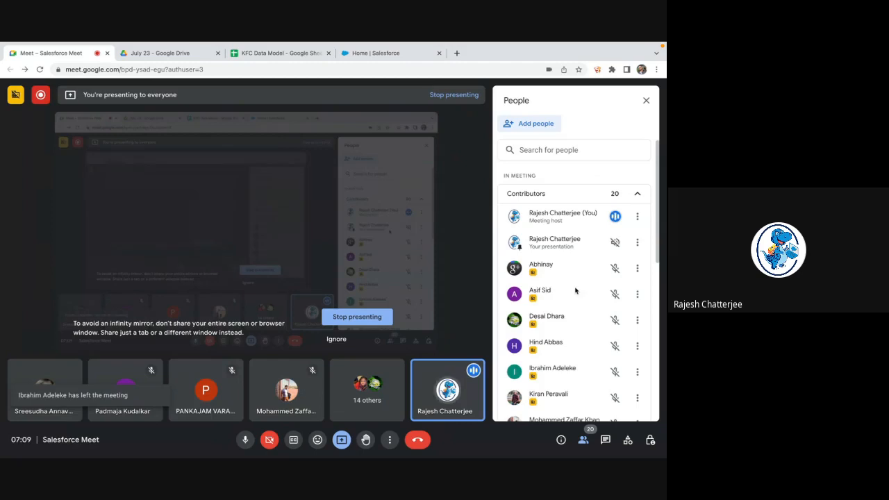
pyautogui.scroll(-3, 573, 393)
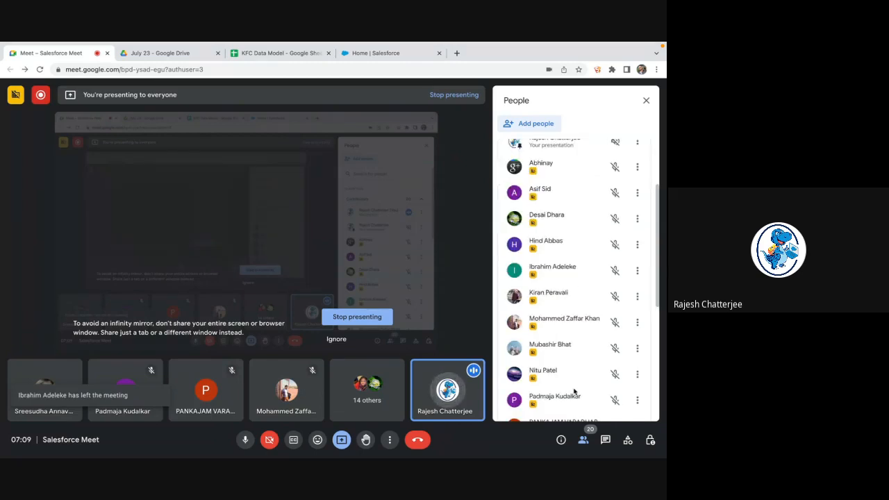
pyautogui.scroll(-1, 573, 393)
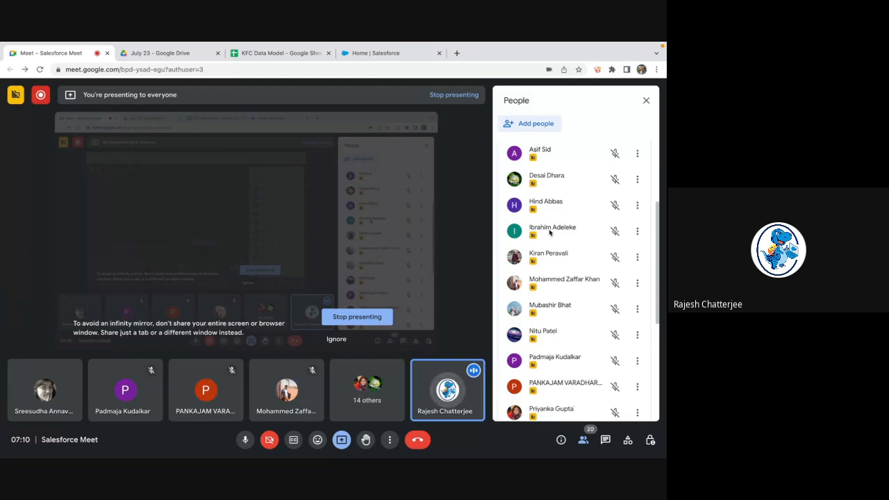
pyautogui.click(607, 442)
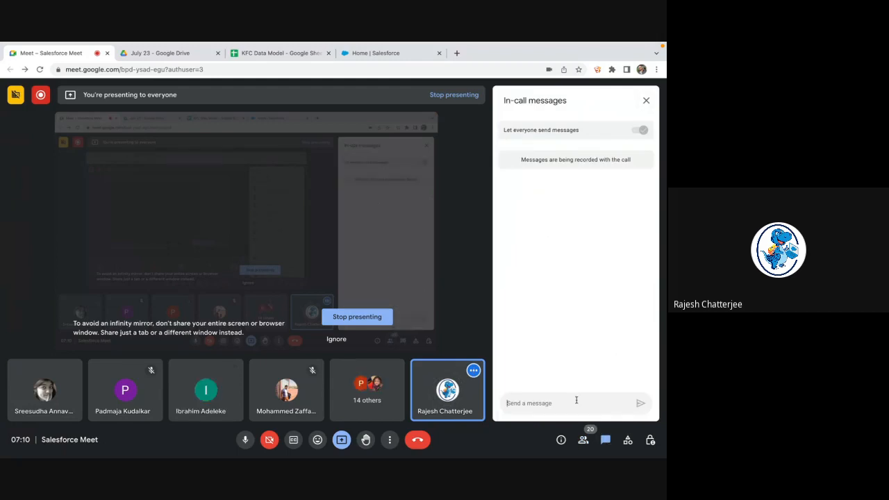
pyautogui.click(646, 100)
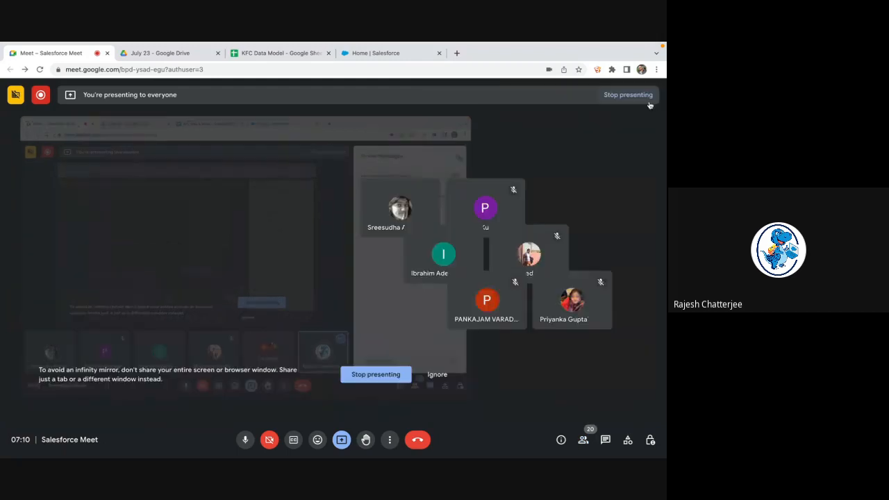
pyautogui.click(584, 441)
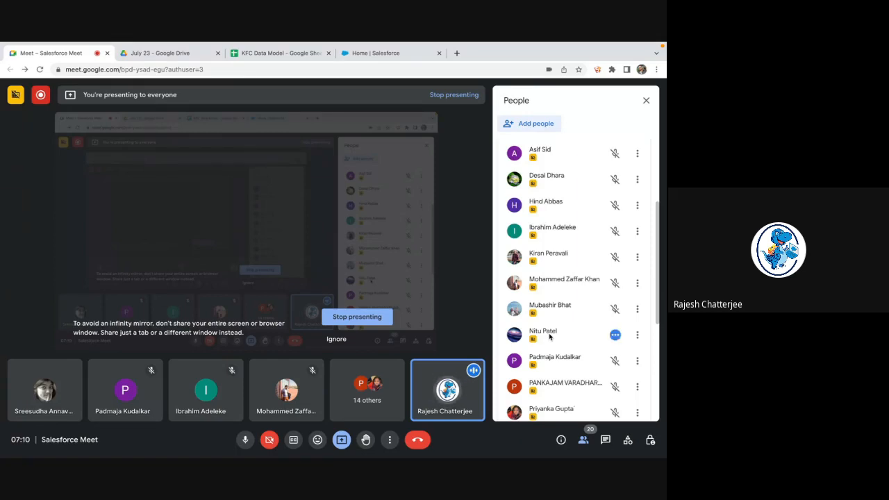
pyautogui.click(606, 445)
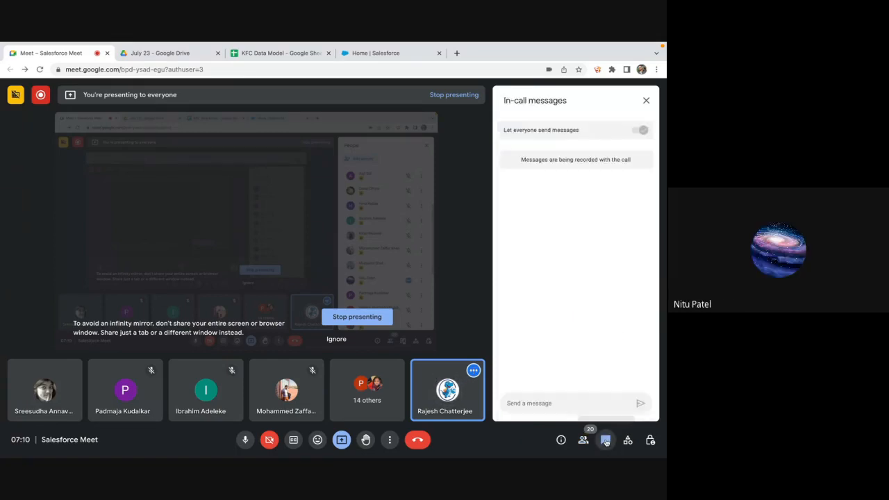
pyautogui.click(584, 445)
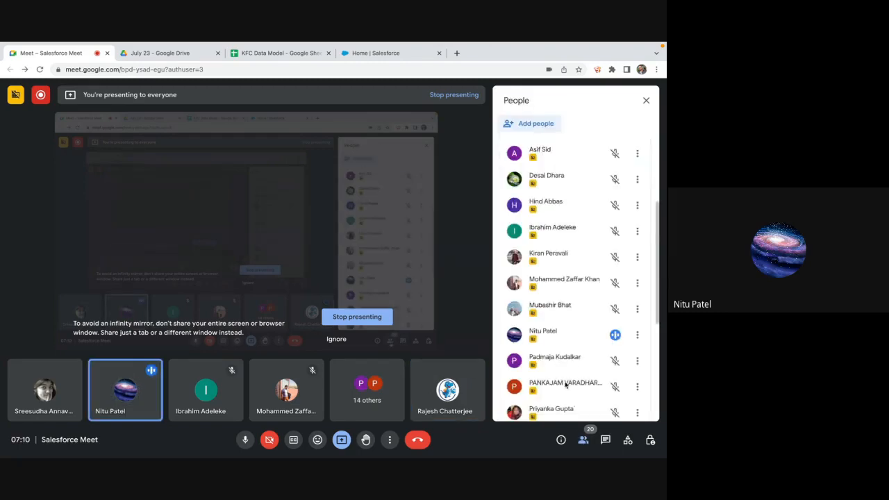
pyautogui.scroll(-3, 576, 386)
pyautogui.scroll(-2, 564, 384)
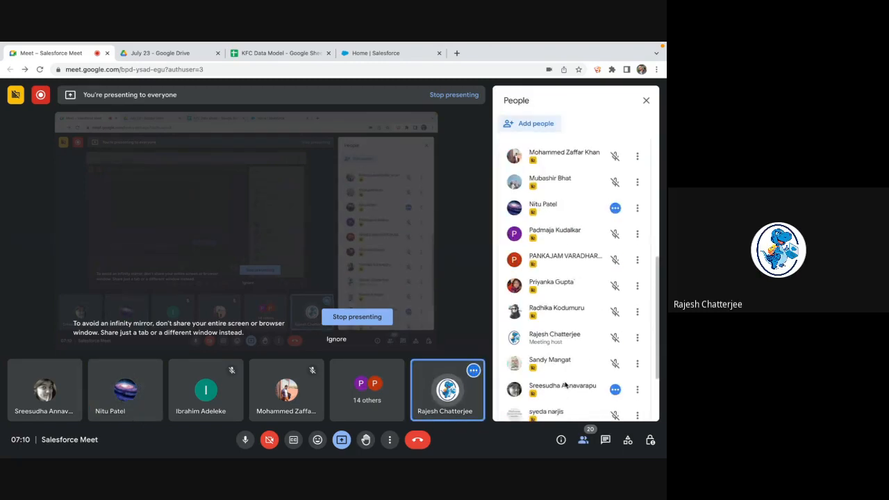
# Look through the rest of the participant list to its end and reopen the in-call messages
pyautogui.scroll(-1, 564, 384)
pyautogui.scroll(-2, 565, 384)
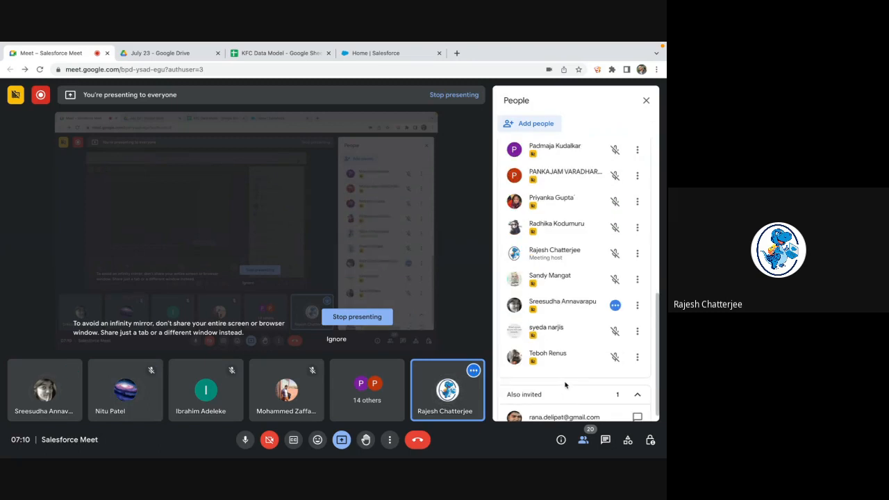
pyautogui.scroll(-1, 565, 384)
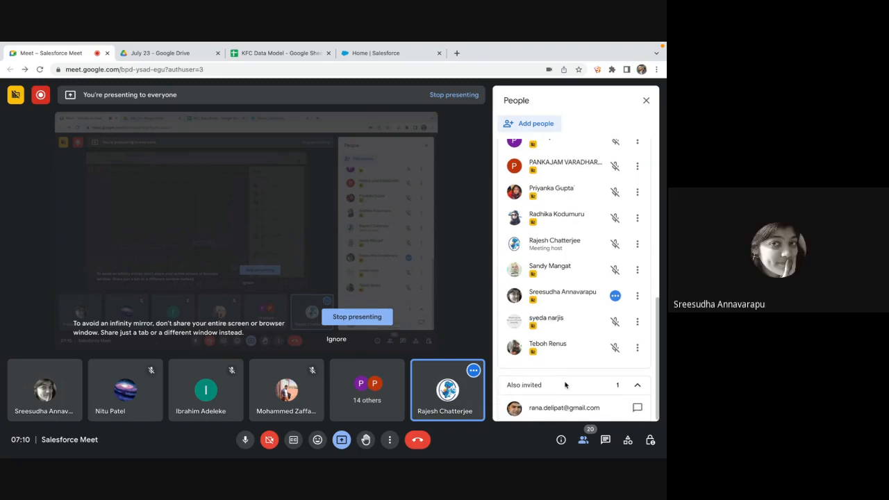
pyautogui.click(605, 443)
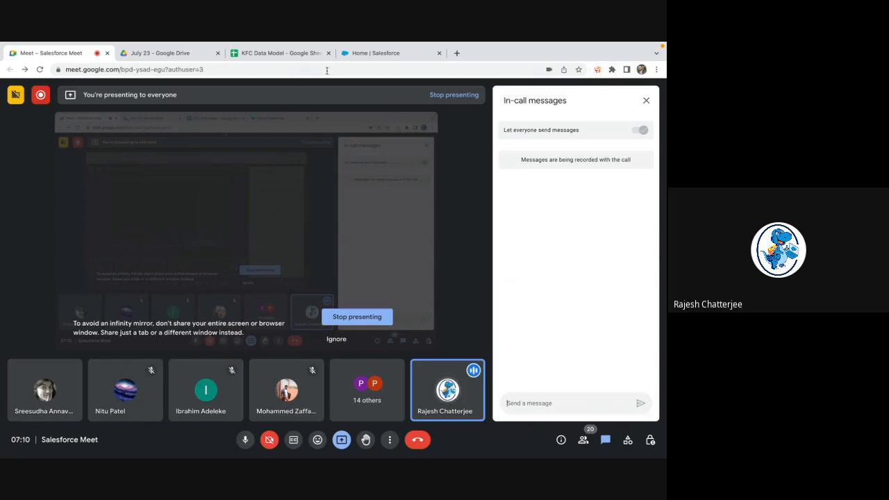
# Switch to Salesforce, return to the Google Meet call, and copy the participant's e-mail address from the in-call messages
pyautogui.click(370, 56)
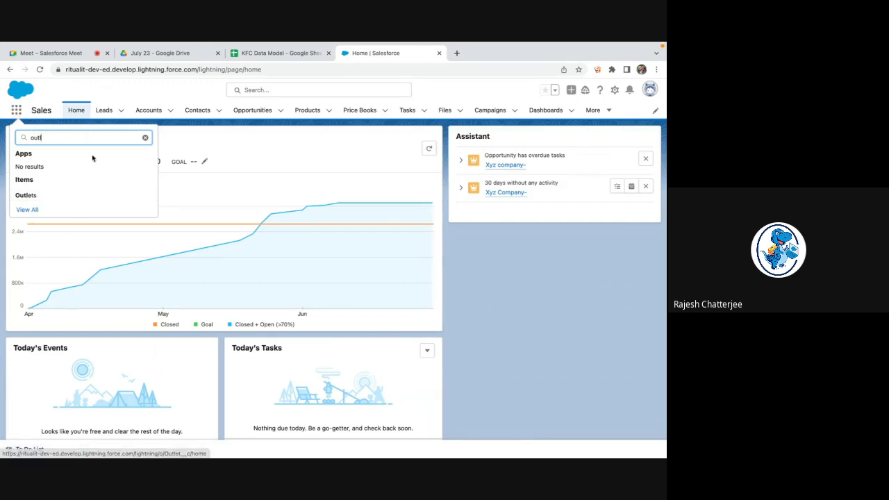
pyautogui.moveTo(71, 62)
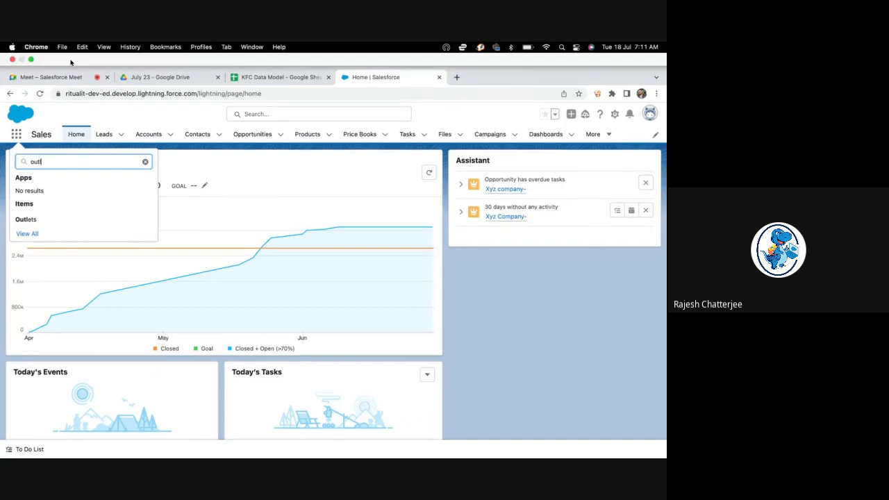
pyautogui.click(75, 78)
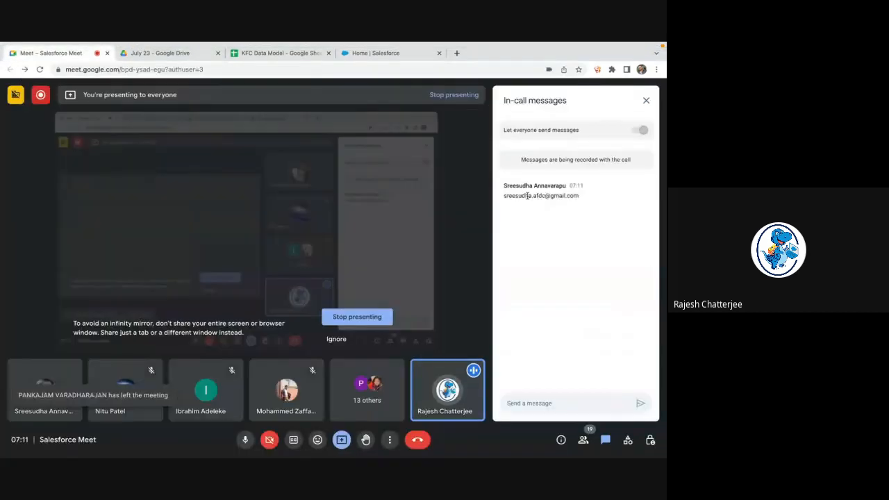
pyautogui.tripleClick(530, 195)
pyautogui.press('super+c')
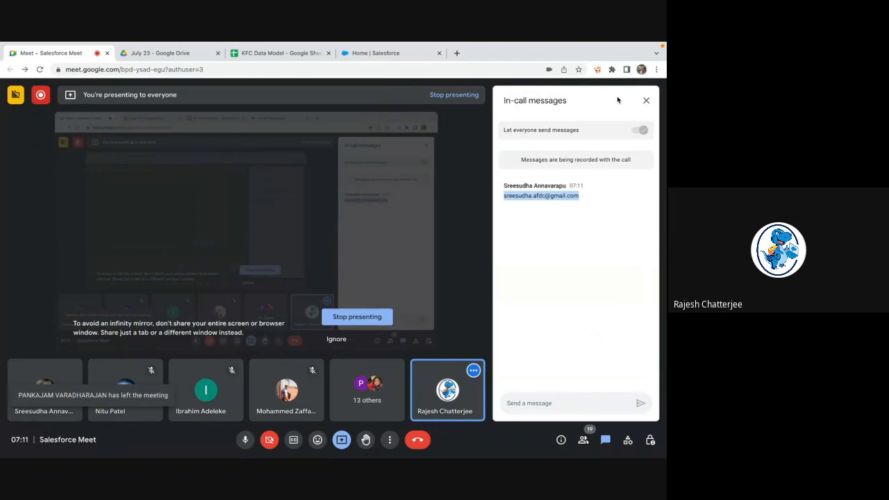
pyautogui.click(597, 69)
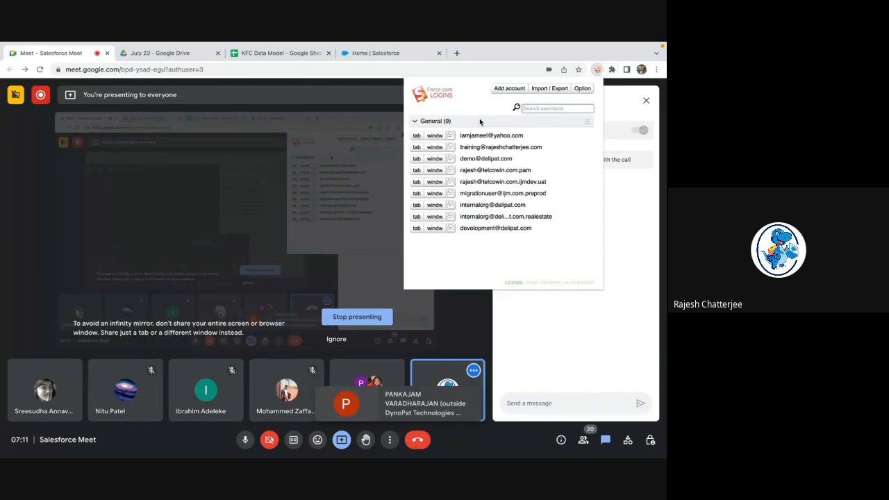
pyautogui.click(493, 134)
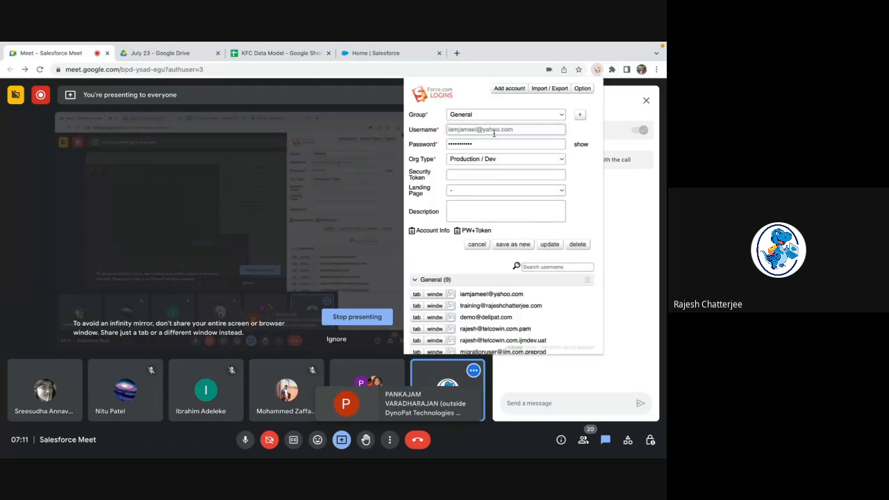
pyautogui.press('super+a')
pyautogui.press('super+v')
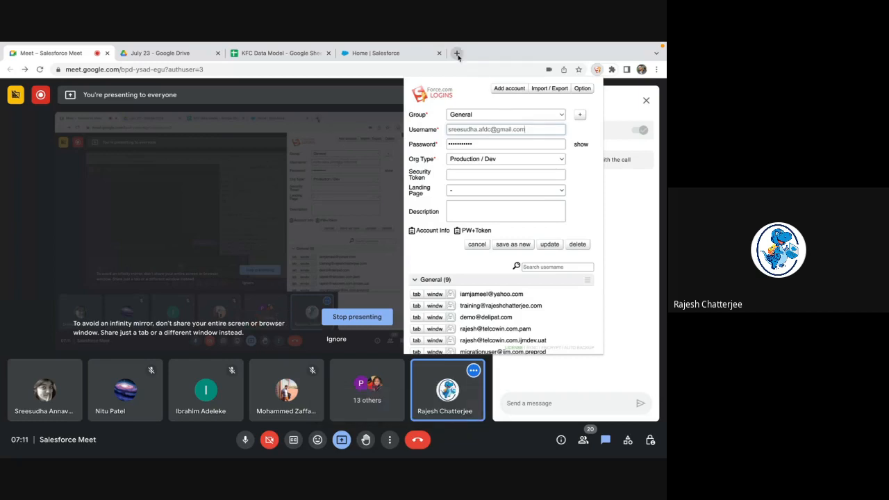
pyautogui.click(639, 193)
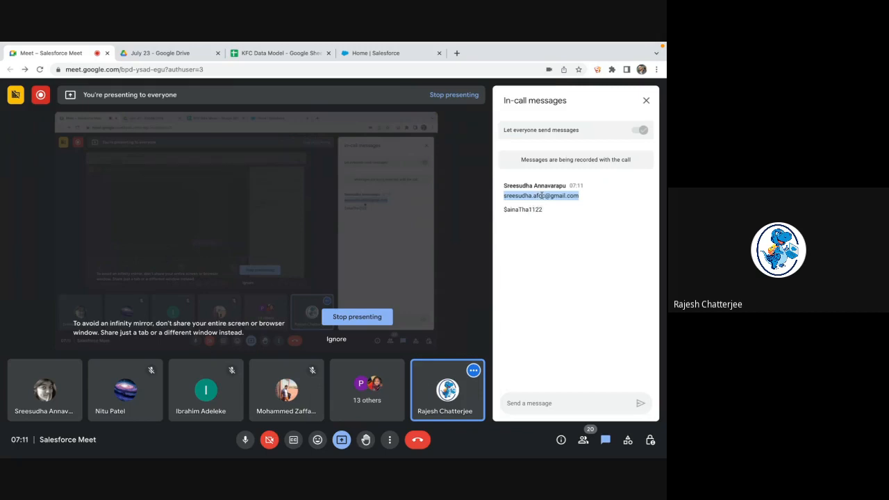
# Park the copied e-mail address in the browser's address field and copy the password from the in-call messages
pyautogui.click(223, 68)
pyautogui.hotkey('ctrl', 'v')
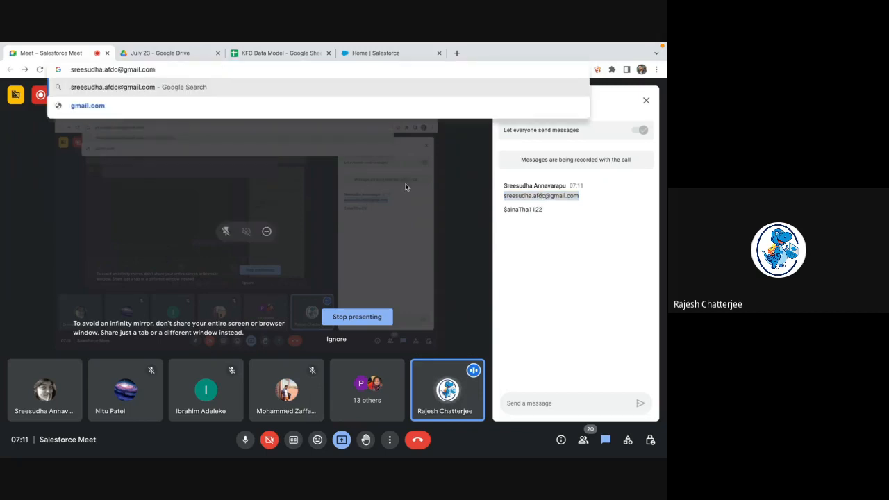
pyautogui.doubleClick(515, 210)
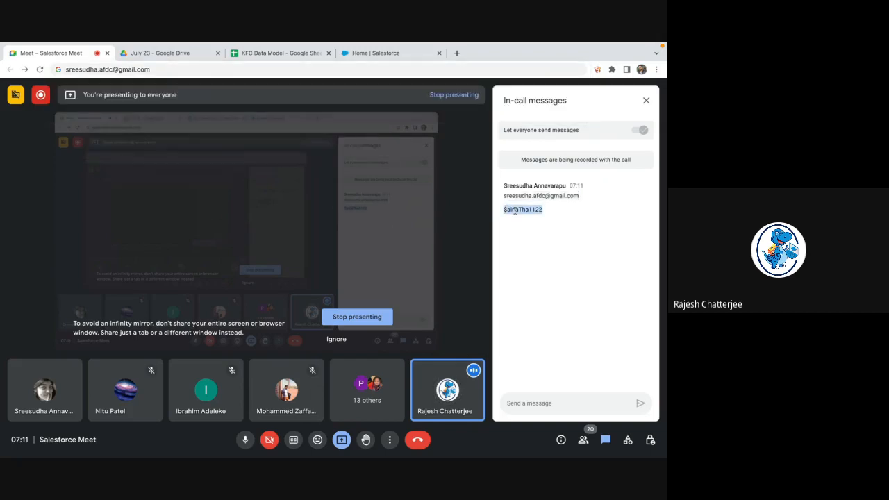
# Try to replace the password of the first saved login in Force.com Logins with the copied account password
pyautogui.click(597, 70)
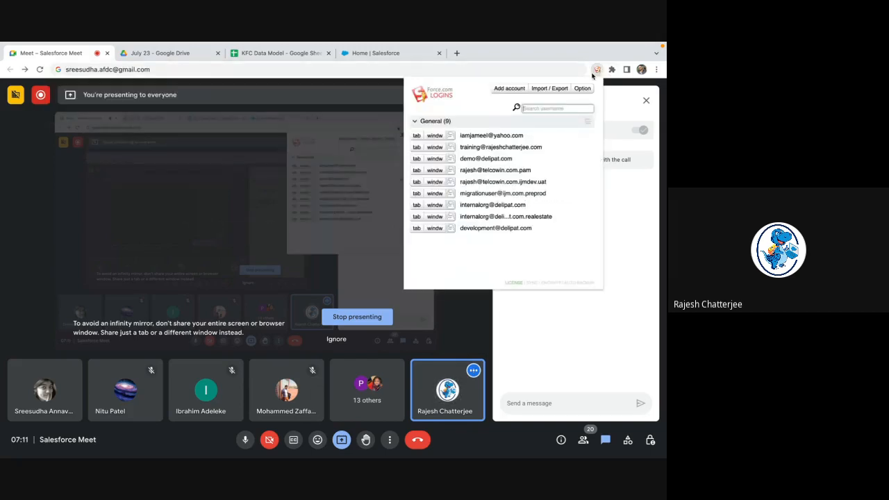
pyautogui.click(489, 136)
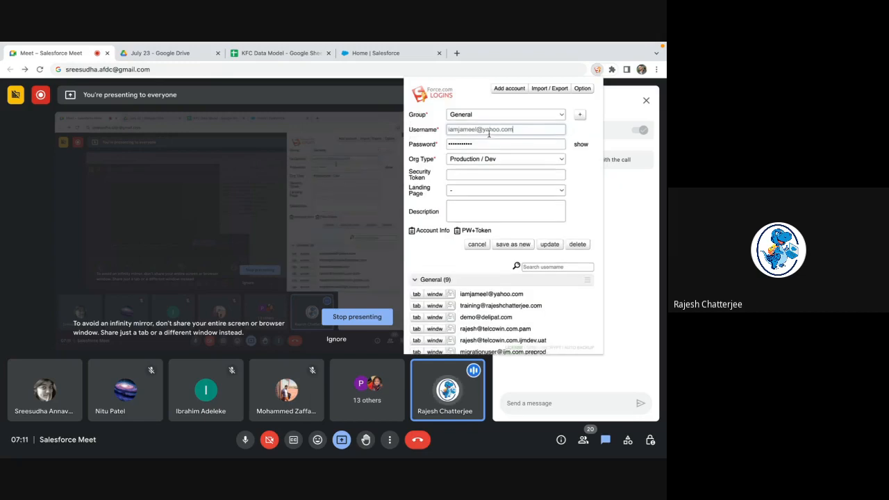
pyautogui.click(580, 145)
pyautogui.click(490, 144)
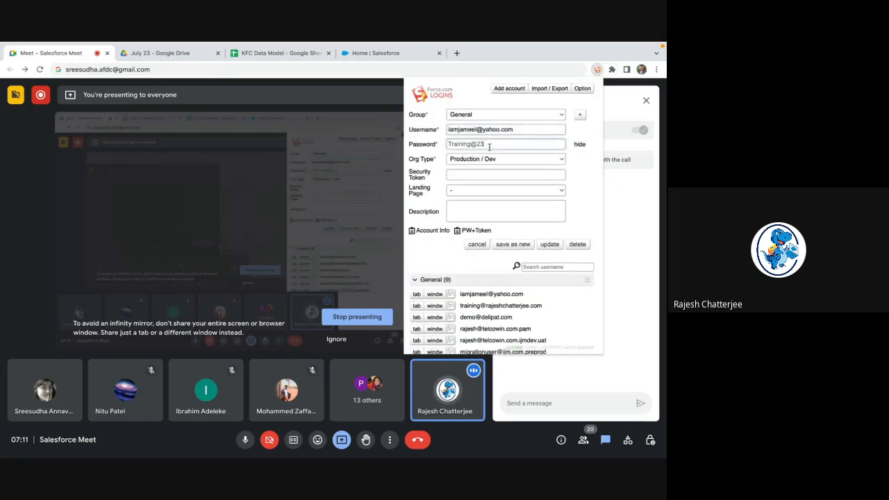
pyautogui.hotkey('ctrl', 'a')
pyautogui.hotkey('ctrl', 'v')
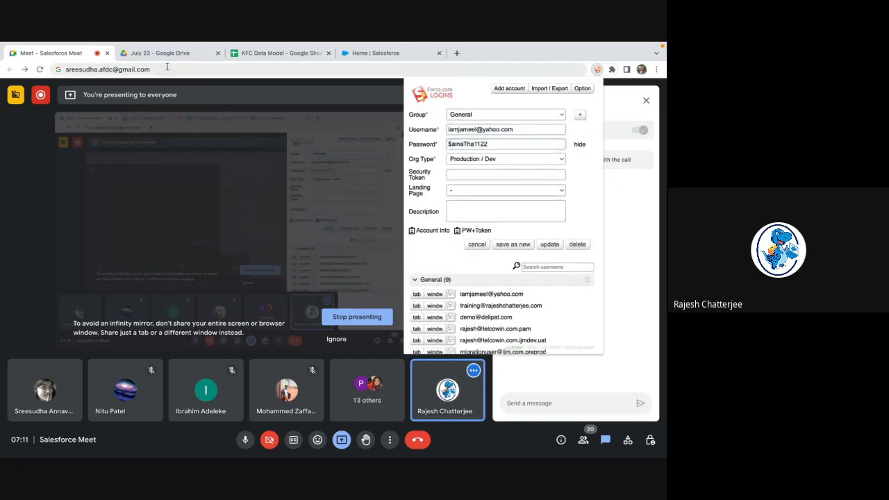
pyautogui.click(168, 69)
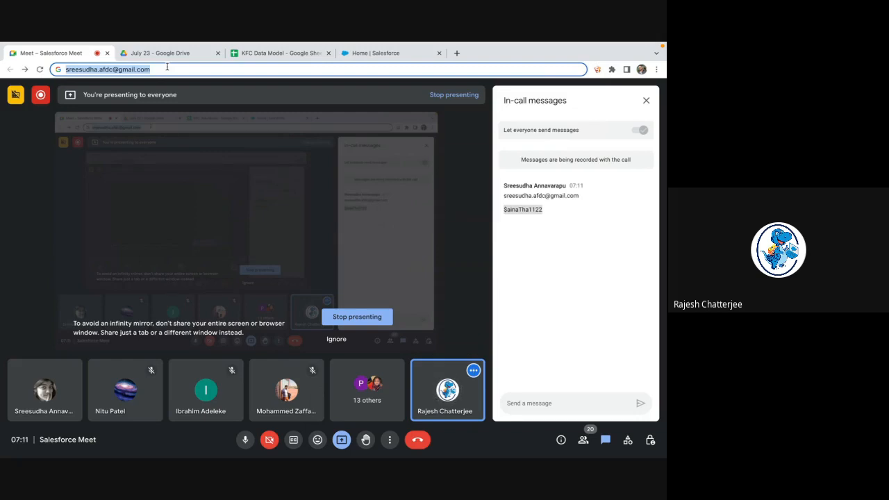
# Replace the password of the first saved login in Force.com Logins with the copied account password and save the update
pyautogui.click(597, 69)
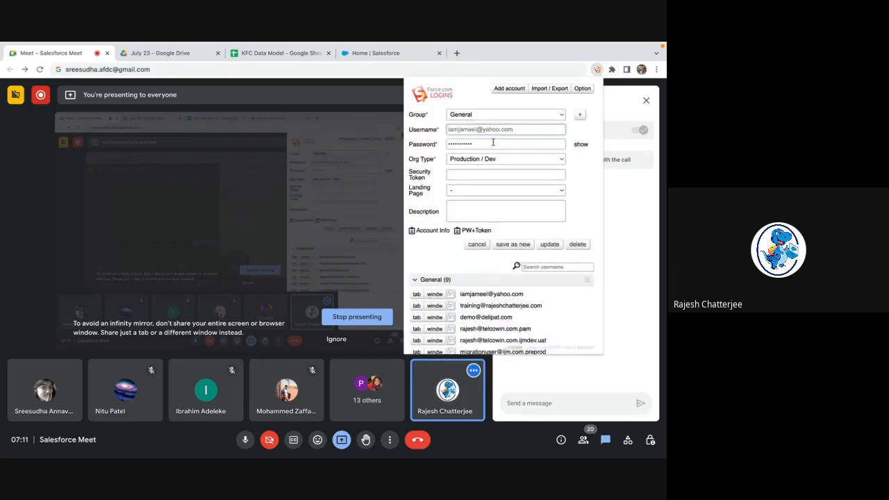
pyautogui.doubleClick(494, 143)
pyautogui.press('super+v')
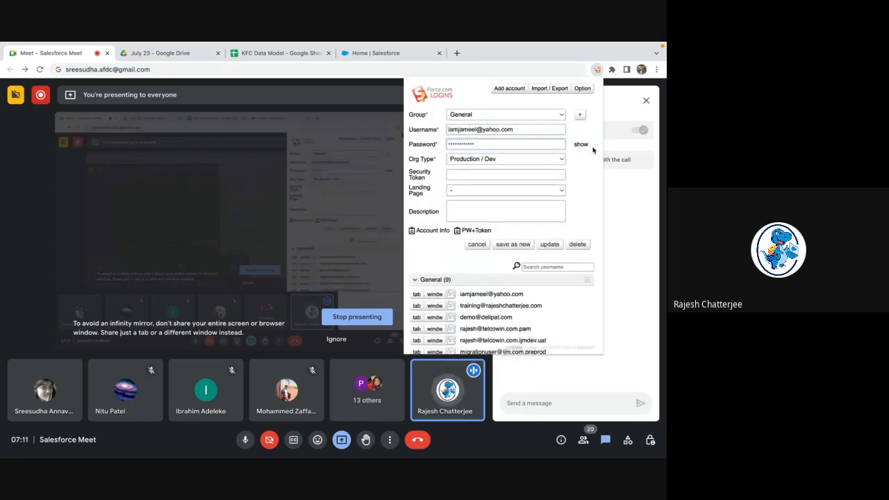
pyautogui.click(583, 145)
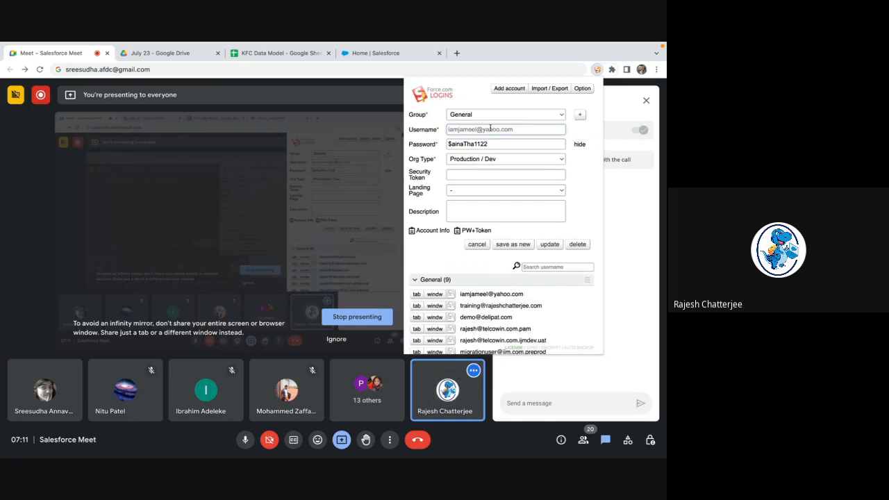
pyautogui.tripleClick(490, 128)
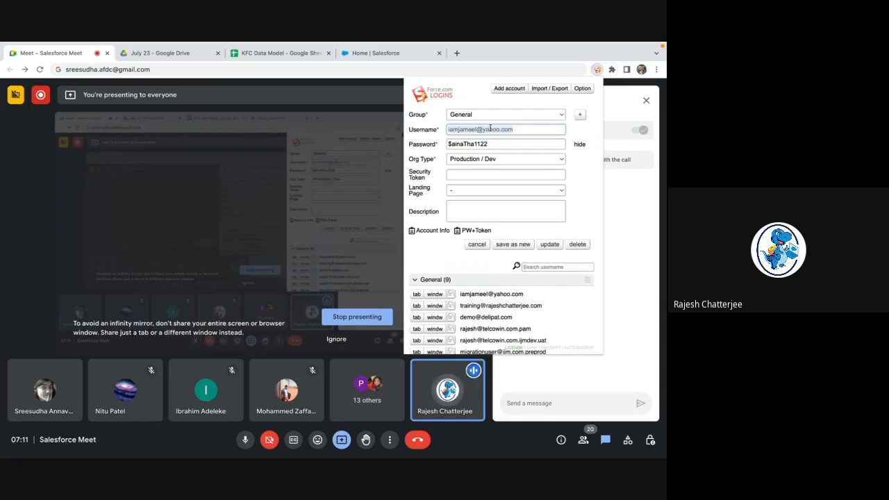
pyautogui.press('BackSpace')
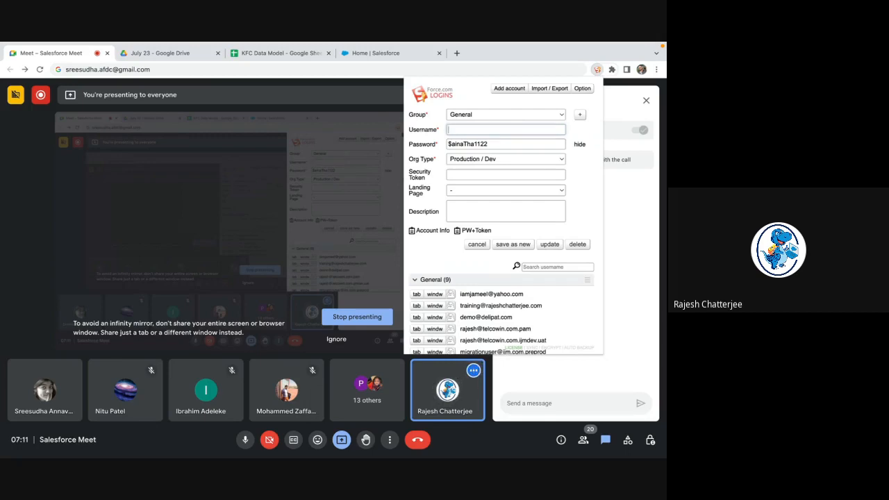
pyautogui.hotkey('ctrl', 'z')
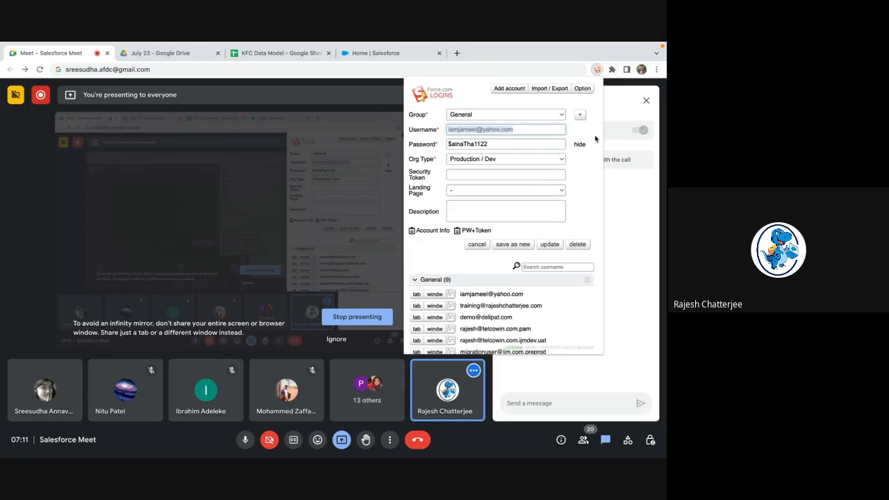
pyautogui.click(544, 246)
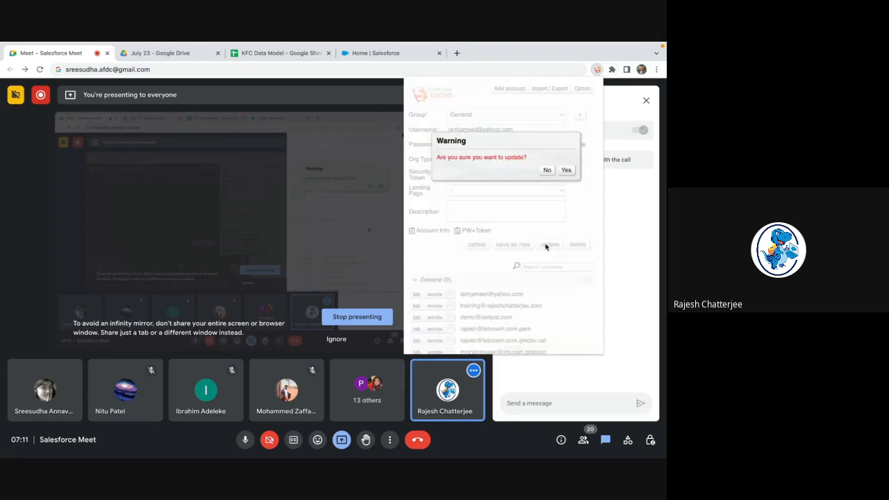
pyautogui.click(571, 168)
# Replace the first saved login's username with the parked e-mail address, save the update, and log in with it in a new tab
pyautogui.click(133, 69)
pyautogui.press('super+c')
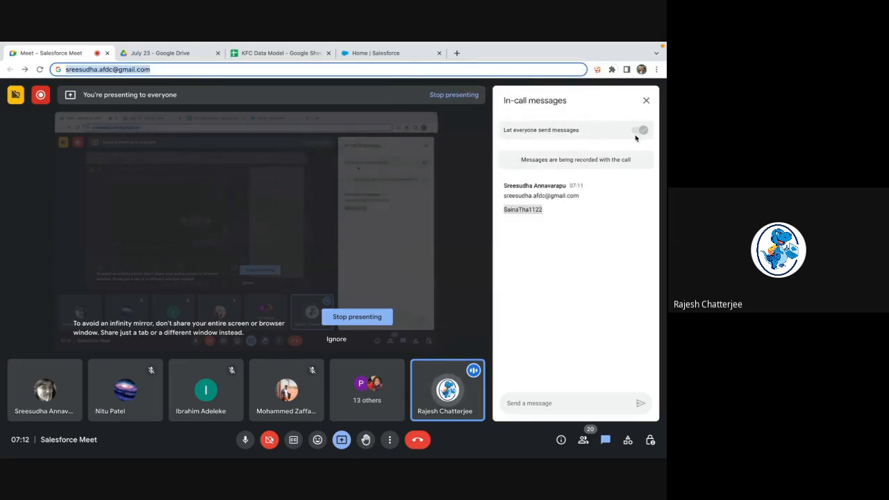
pyautogui.click(597, 69)
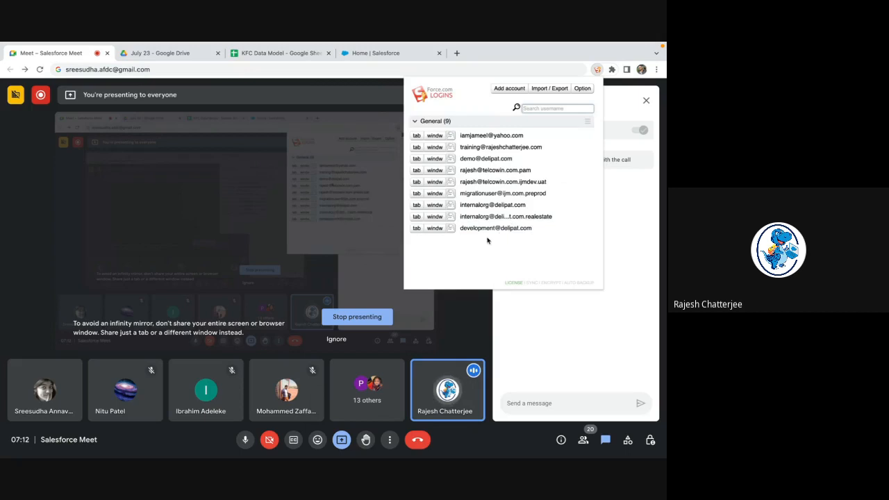
pyautogui.click(487, 138)
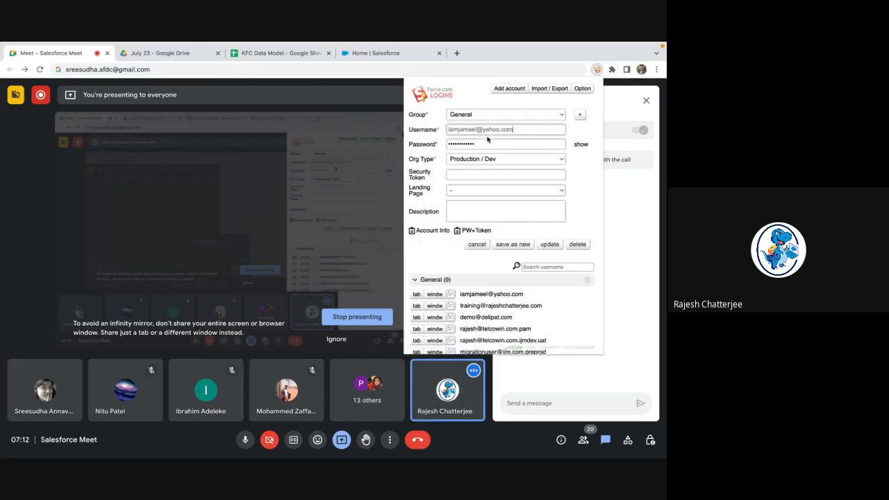
pyautogui.tripleClick(490, 132)
pyautogui.press('super+v')
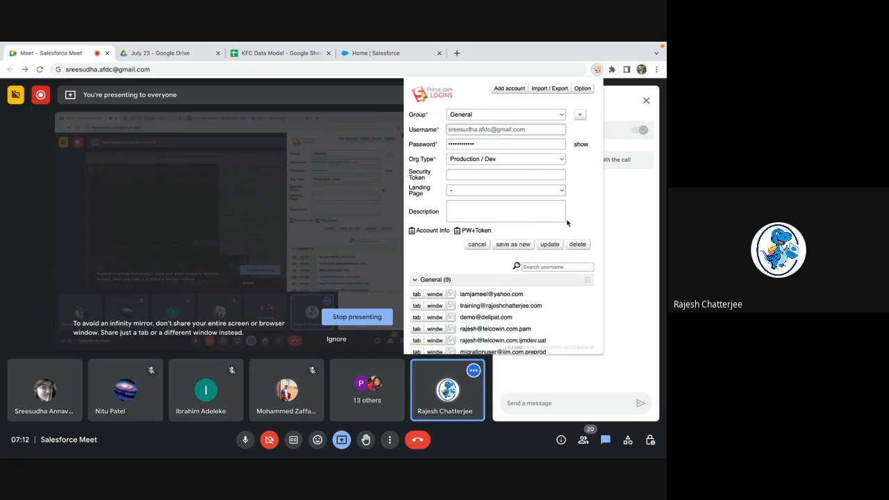
pyautogui.click(550, 244)
pyautogui.click(566, 169)
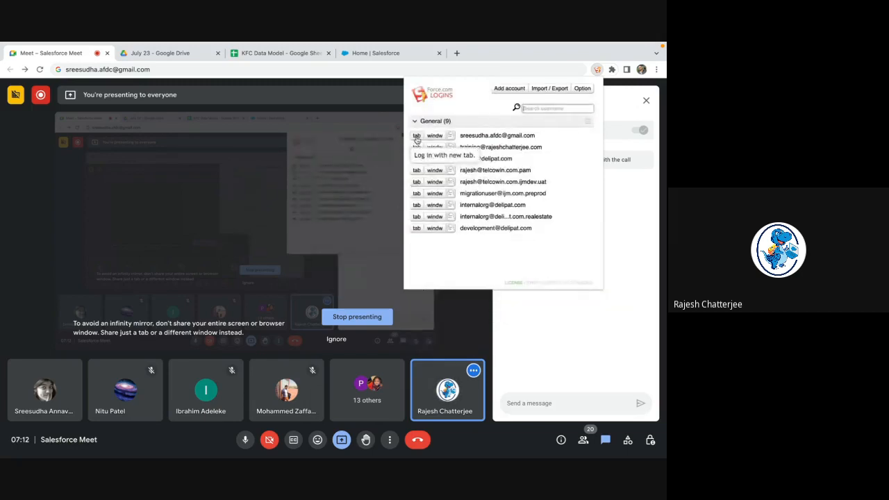
pyautogui.click(417, 137)
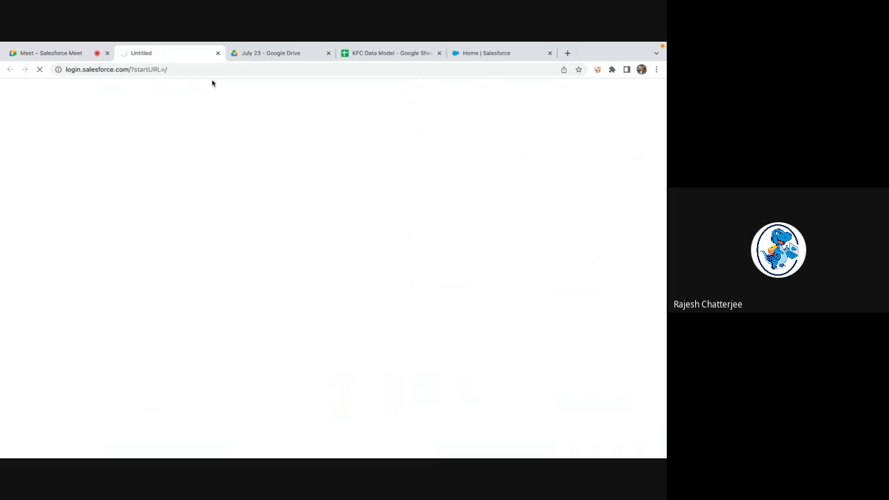
# Return to the Google Meet call and check the username and password stored in the first saved login
pyautogui.click(77, 56)
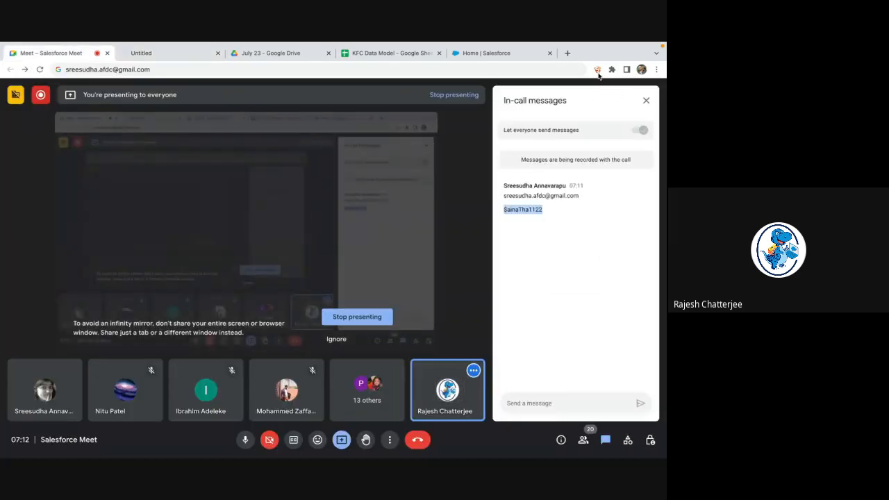
pyautogui.click(597, 70)
pyautogui.click(514, 135)
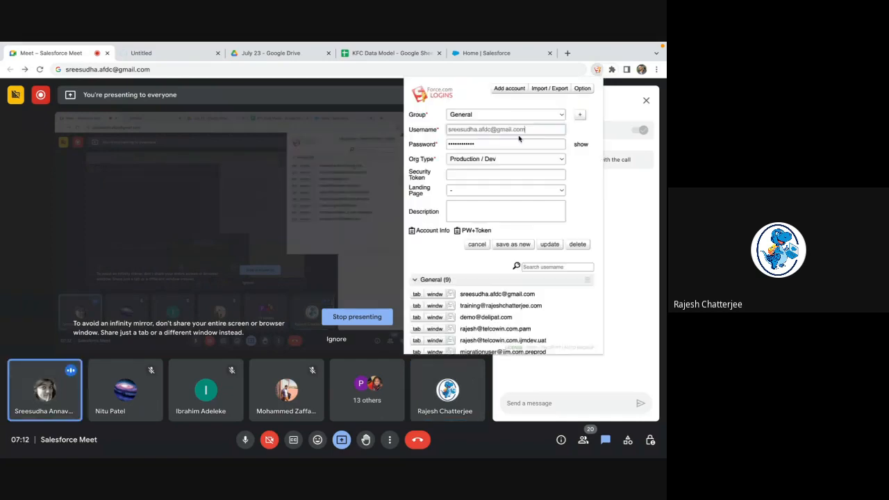
pyautogui.click(580, 145)
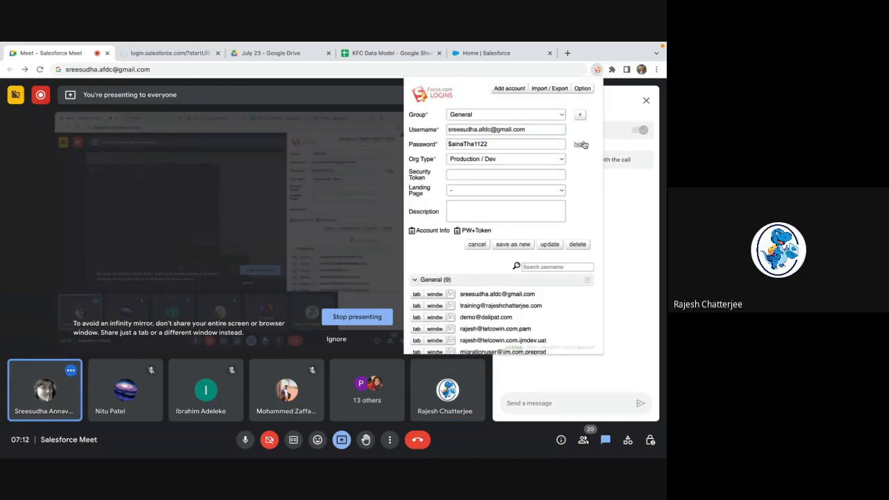
pyautogui.press('Escape')
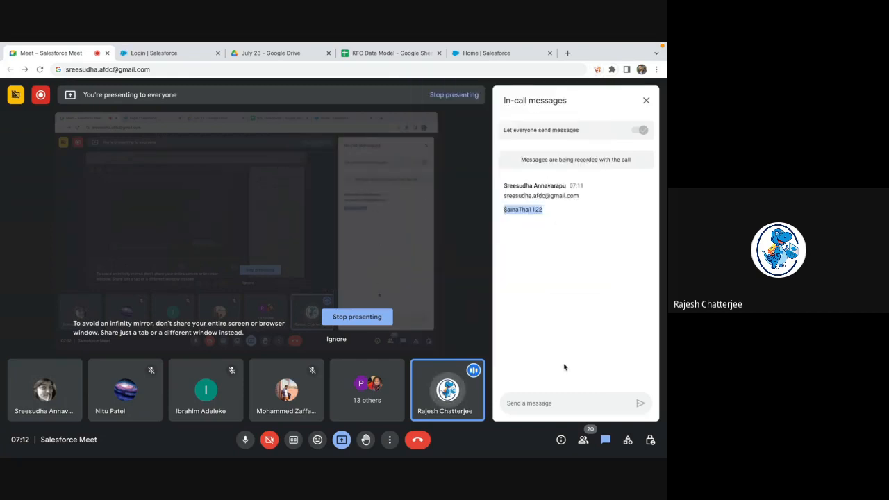
# Close the in-call messages and look through the list of people in the meeting
pyautogui.click(646, 102)
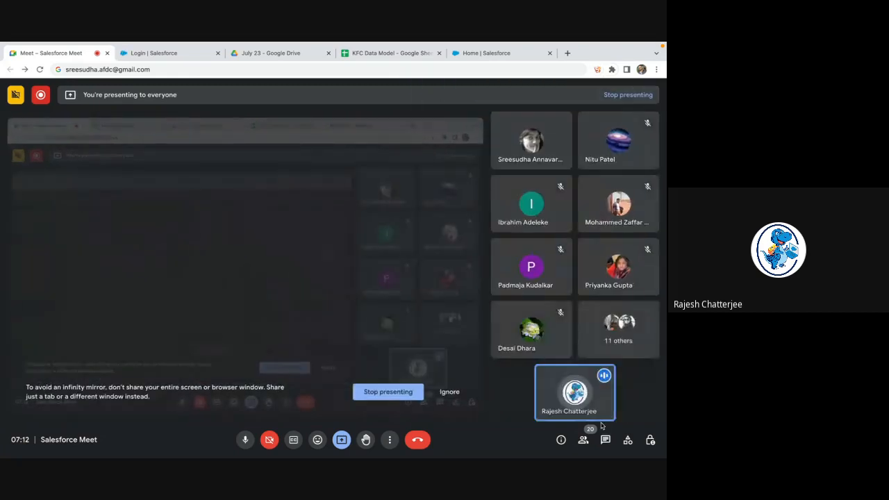
pyautogui.click(583, 440)
pyautogui.scroll(-5, 535, 307)
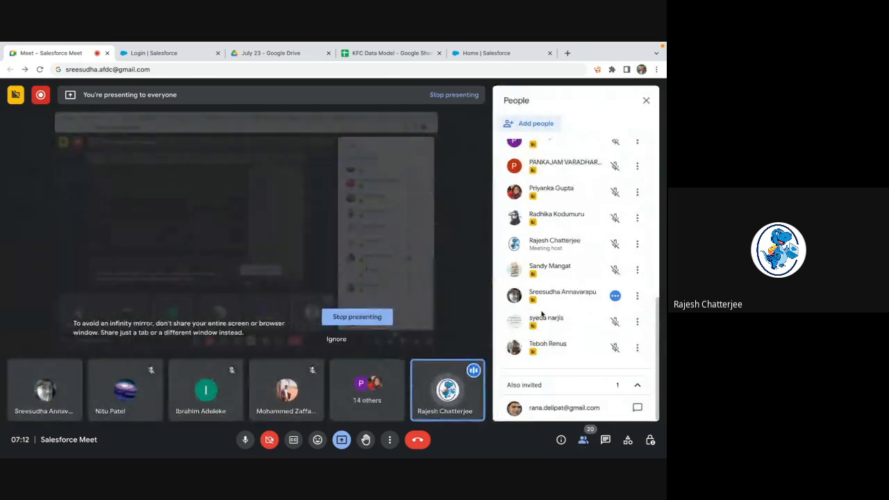
pyautogui.scroll(5, 539, 313)
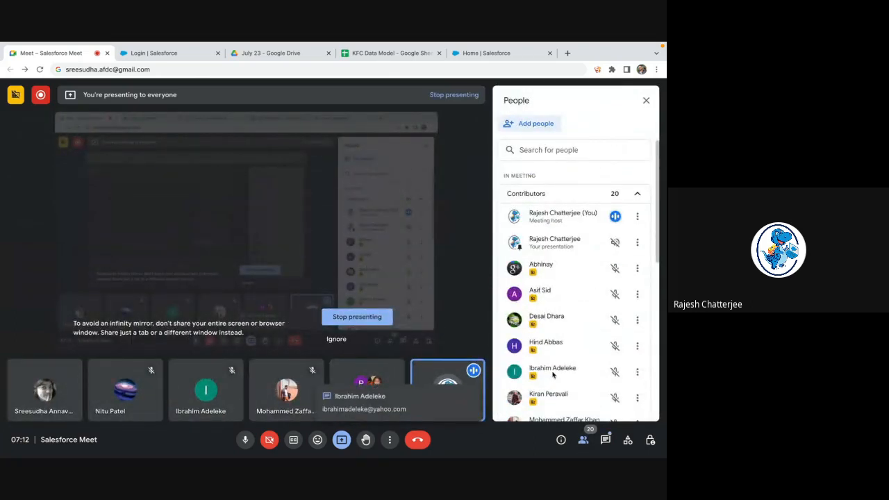
# Copy the second participant's e-mail address from the in-call messages and park it in the browser's address bar
pyautogui.click(607, 439)
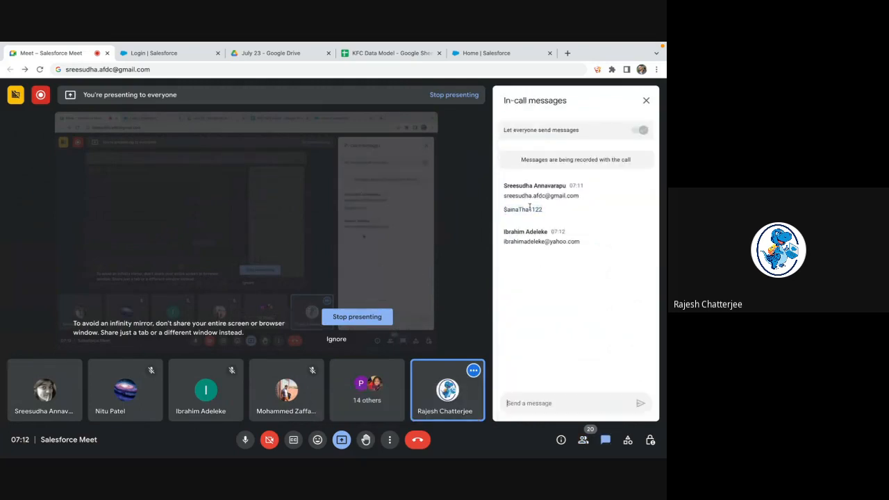
pyautogui.tripleClick(538, 241)
pyautogui.hotkey('ctrl', 'c')
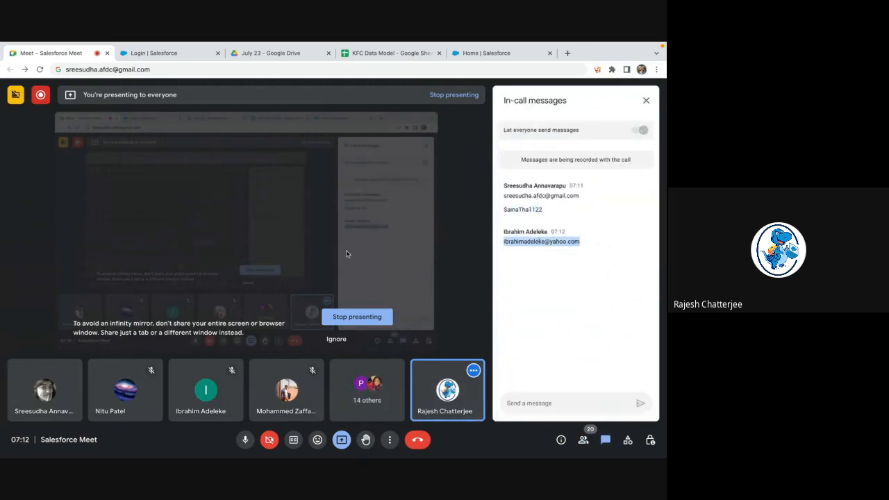
pyautogui.click(160, 68)
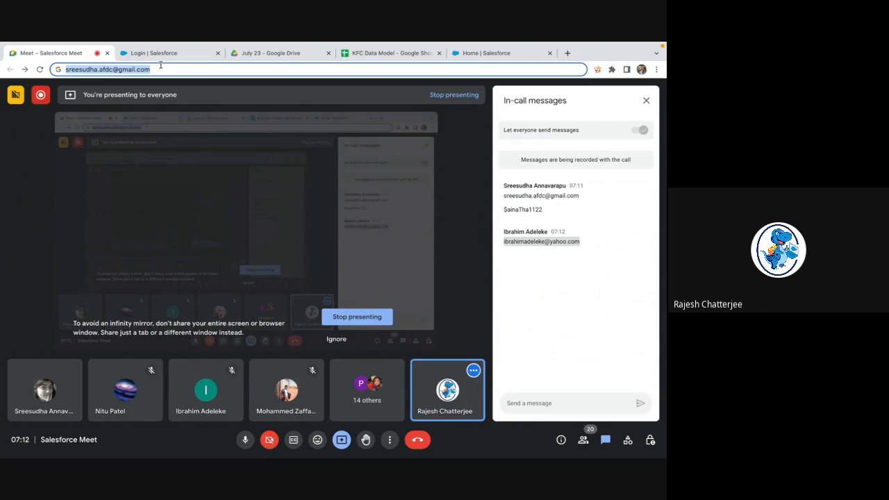
pyautogui.hotkey('ctrl', 'v')
# Try to replace the first saved login's password in Force.com Logins with the one from the second participant's chat message
pyautogui.click(521, 256)
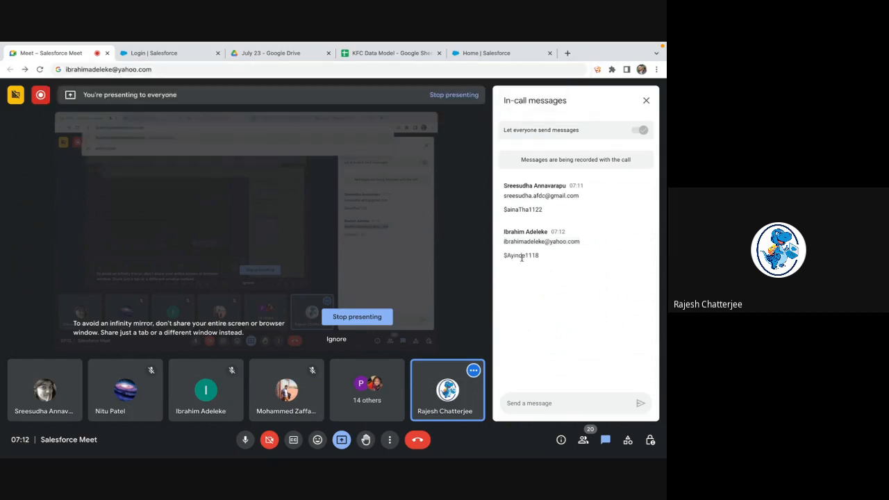
pyautogui.tripleClick(522, 256)
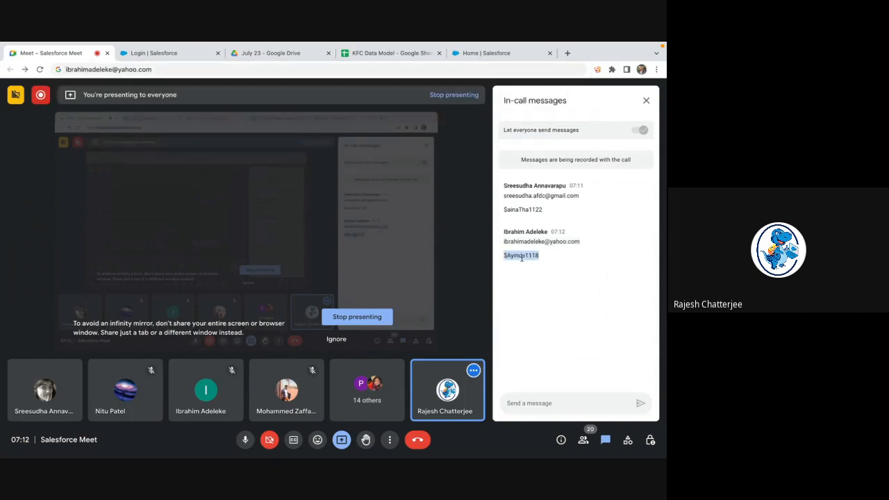
pyautogui.click(597, 70)
pyautogui.click(493, 142)
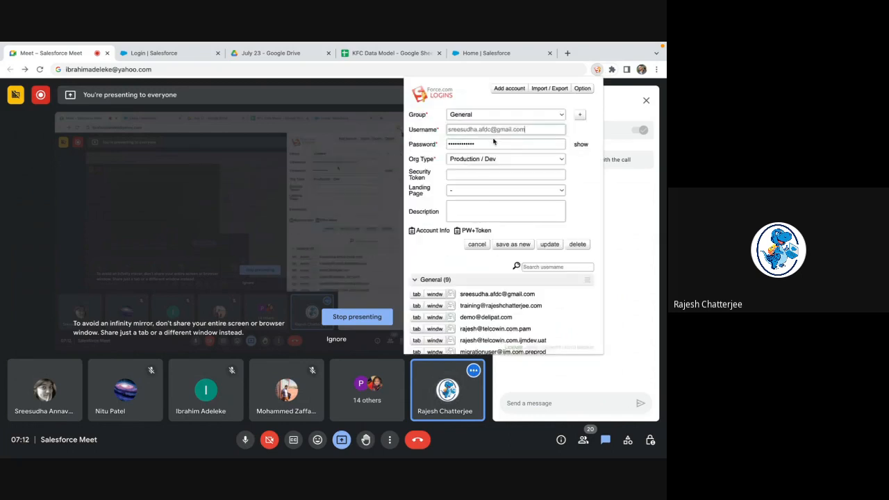
pyautogui.click(496, 144)
pyautogui.hotkey('ctrl', 'a')
pyautogui.hotkey('ctrl', 'v')
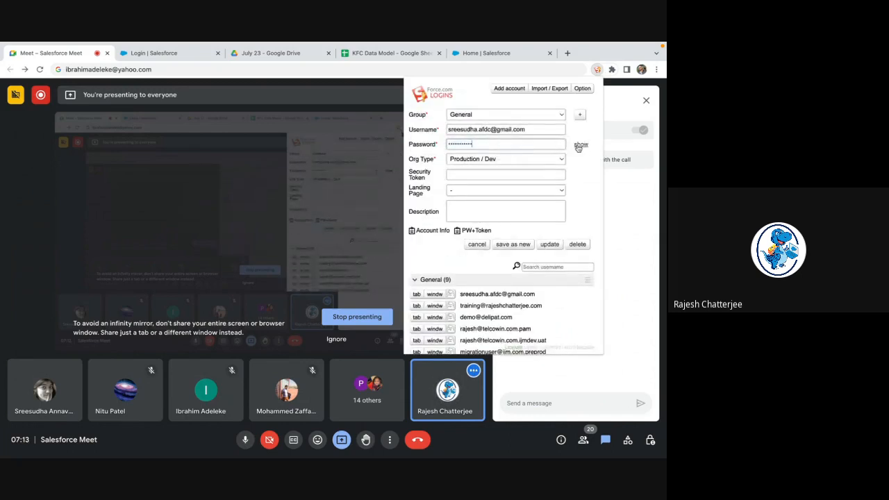
pyautogui.click(580, 144)
pyautogui.click(491, 131)
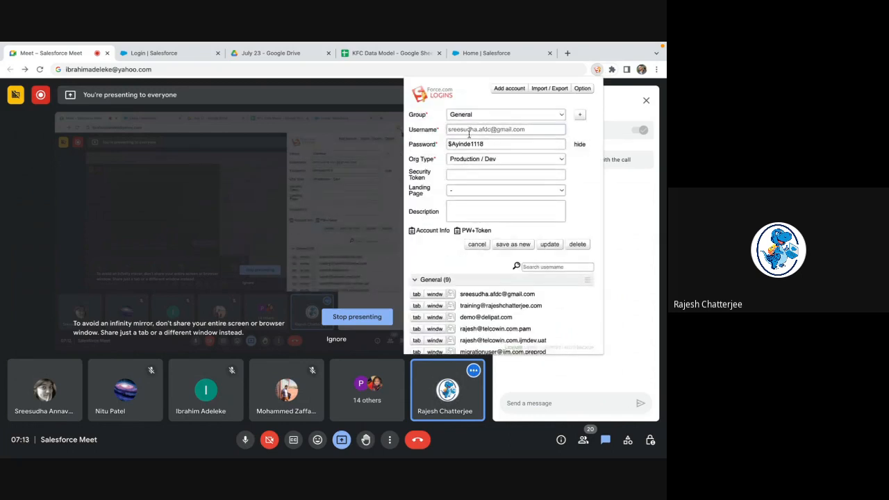
# Replace the first saved login's username in Force.com Logins with the parked e-mail address and save the update
pyautogui.click(264, 70)
pyautogui.hotkey('ctrl', 'c')
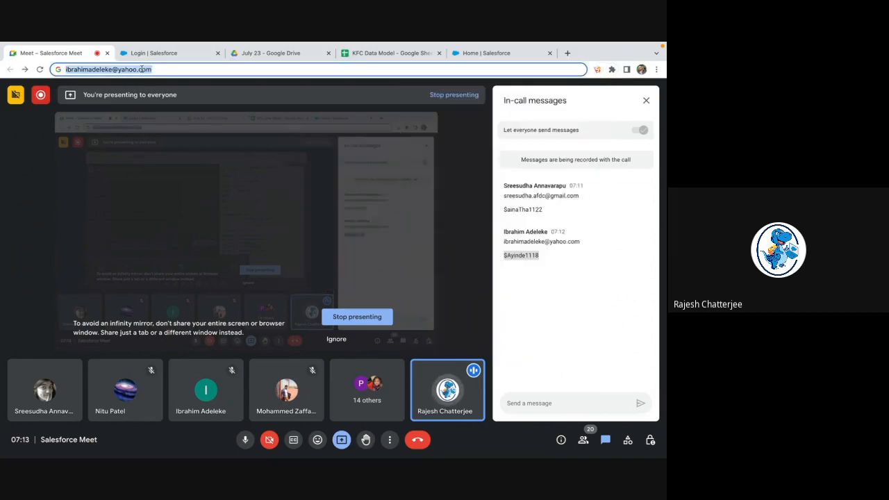
pyautogui.click(596, 69)
pyautogui.click(520, 136)
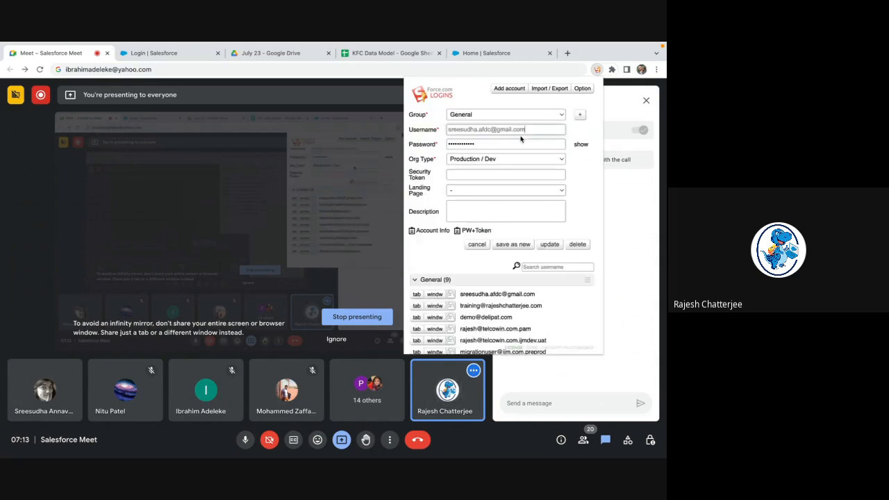
pyautogui.hotkey('ctrl', 'v')
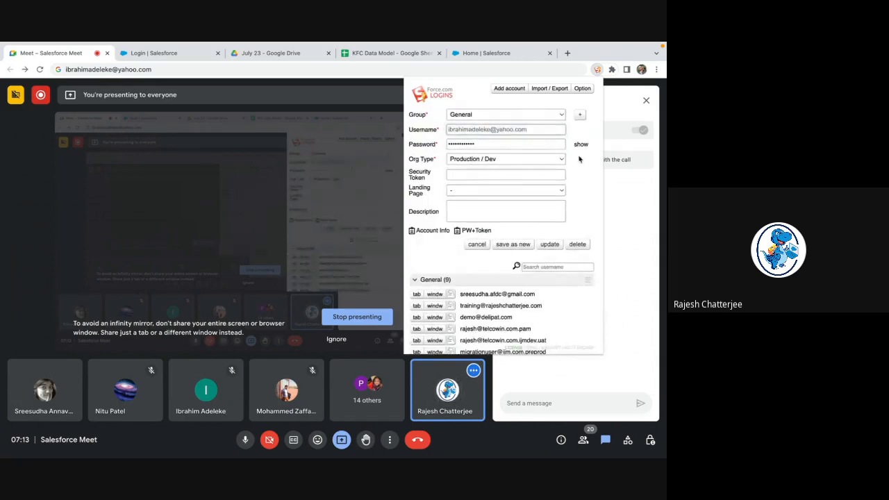
pyautogui.click(551, 245)
pyautogui.click(566, 169)
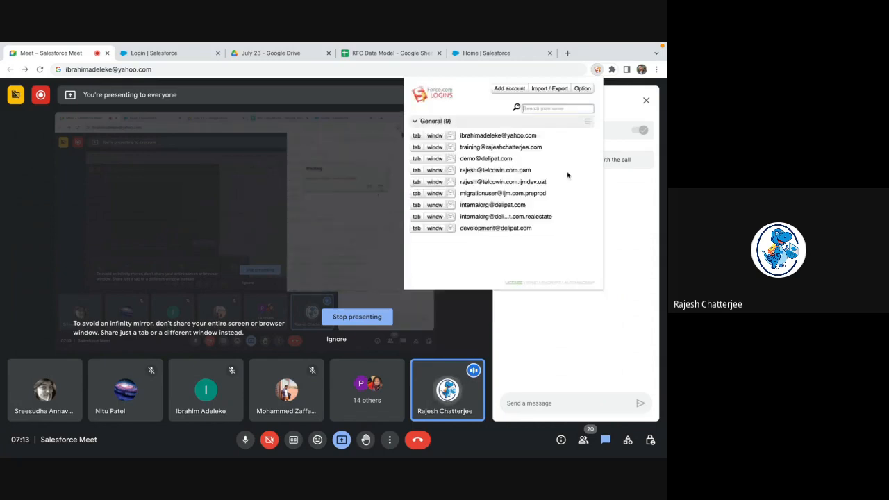
# Replace the first saved login's password with the one from the second participant's chat message and save the update
pyautogui.click(564, 363)
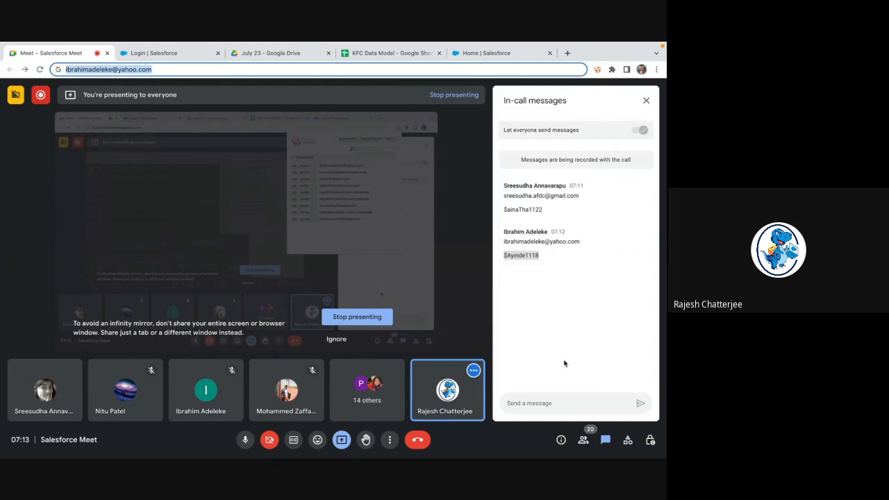
pyautogui.doubleClick(528, 256)
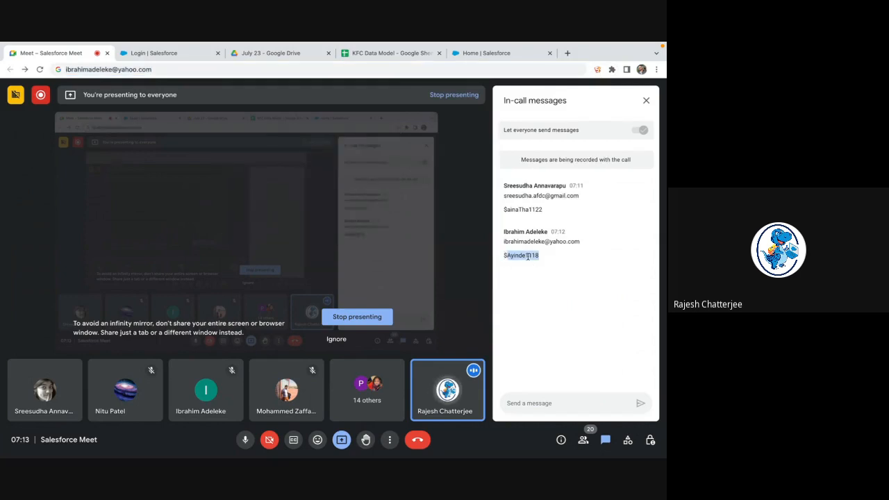
pyautogui.click(597, 69)
pyautogui.click(497, 137)
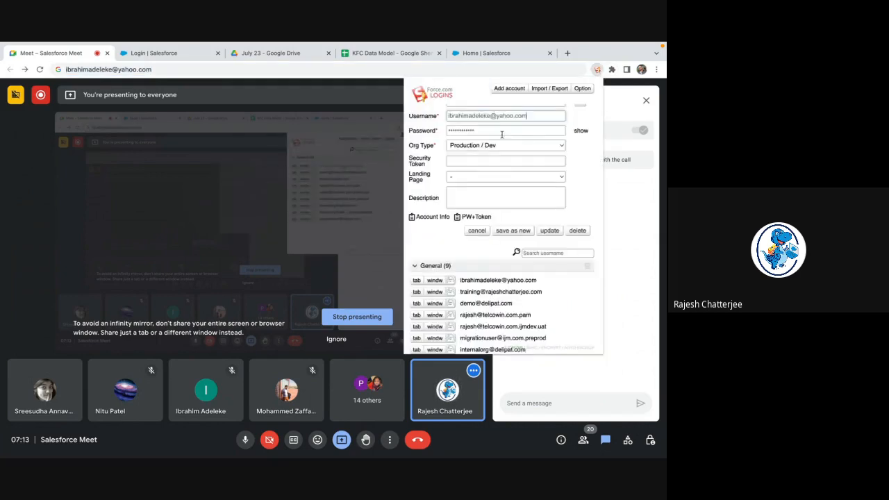
pyautogui.click(537, 143)
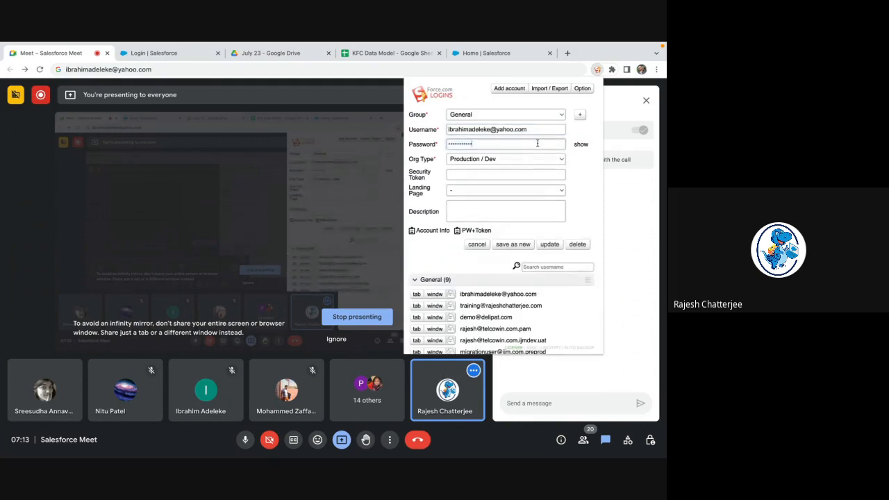
pyautogui.click(549, 245)
pyautogui.click(566, 171)
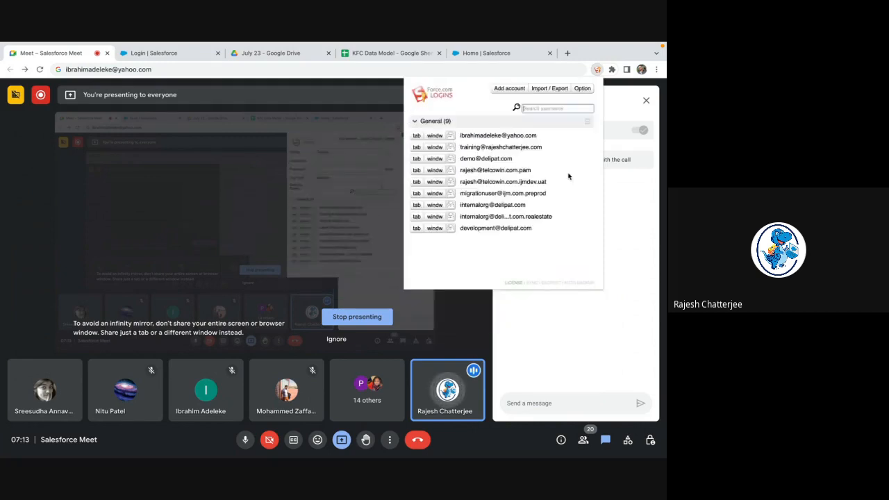
# Log in with the first saved login in a new tab and close the older Salesforce login tab
pyautogui.click(419, 136)
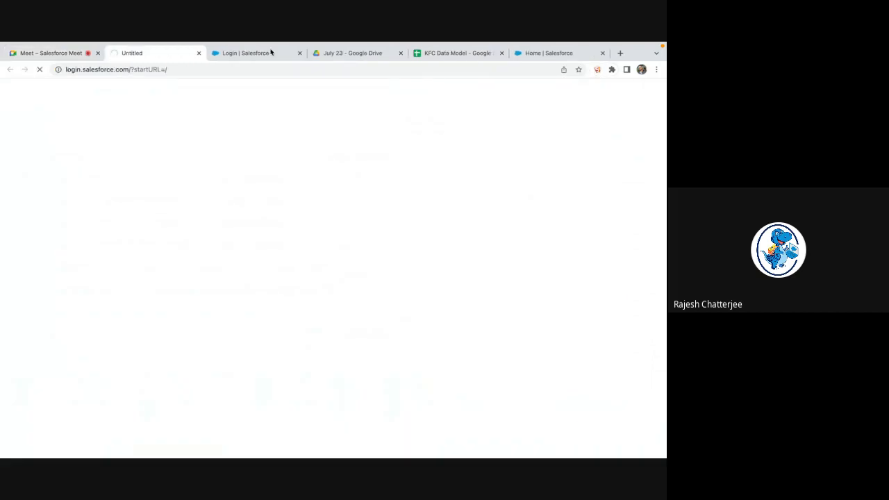
pyautogui.click(299, 53)
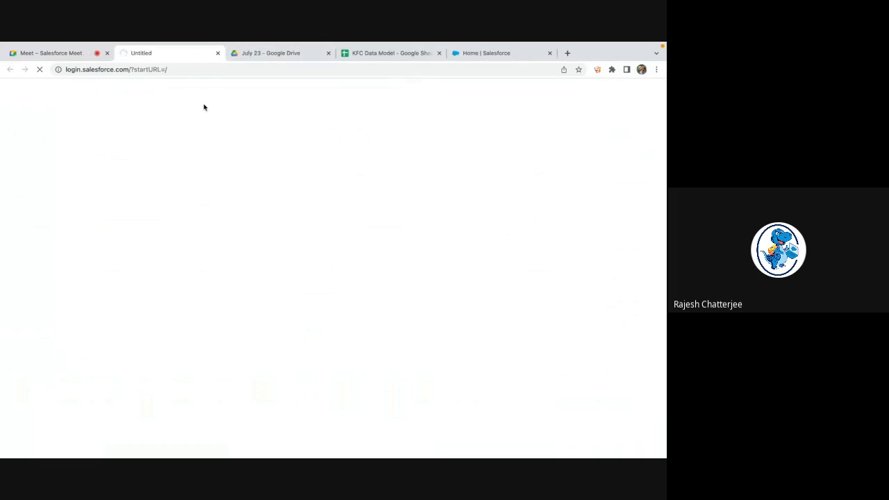
# Return to the Google Meet call and reveal the first saved login's password to check the updated credentials
pyautogui.click(72, 56)
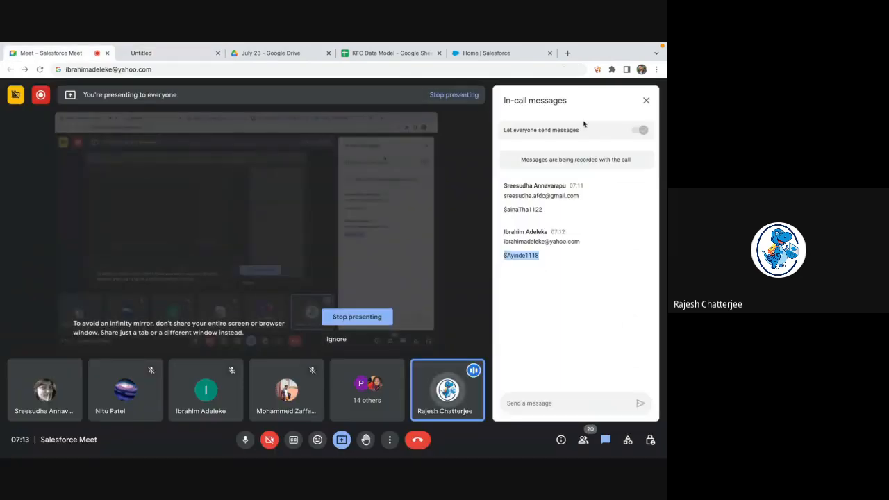
pyautogui.click(597, 70)
pyautogui.click(528, 134)
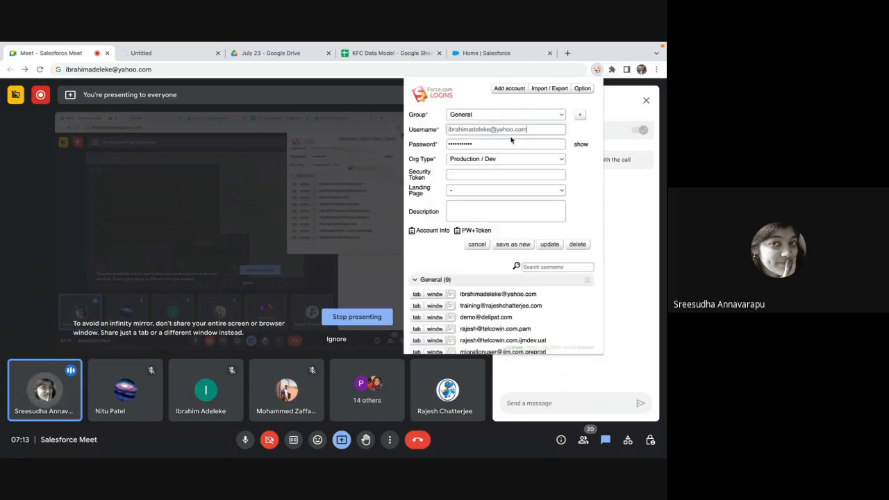
pyautogui.click(580, 145)
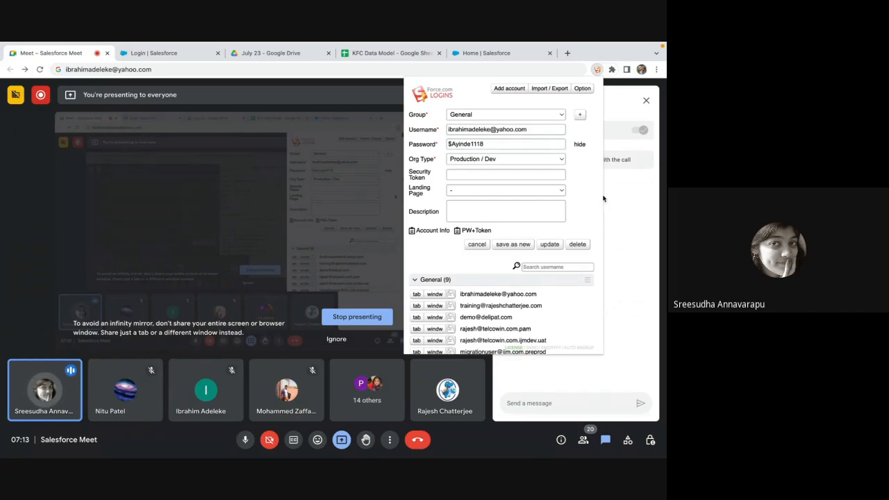
pyautogui.click(639, 224)
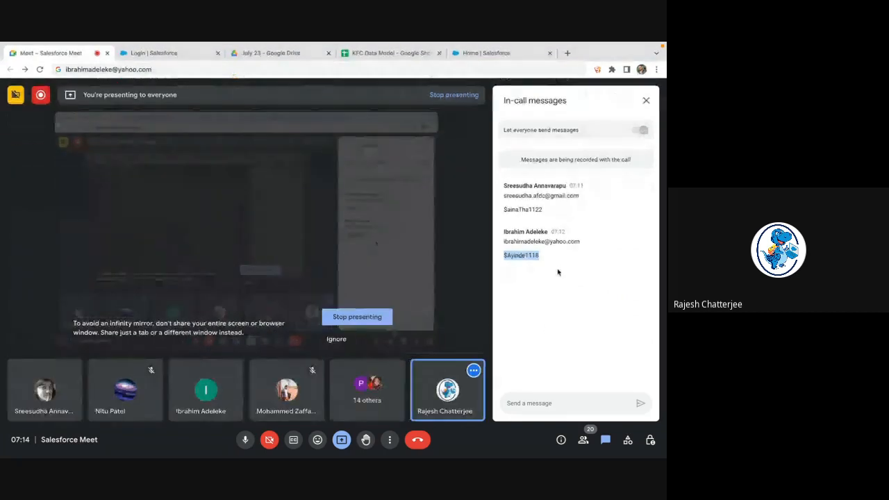
# Copy the sandbox username from the newest in-call message and park it in the browser's address bar
pyautogui.click(648, 102)
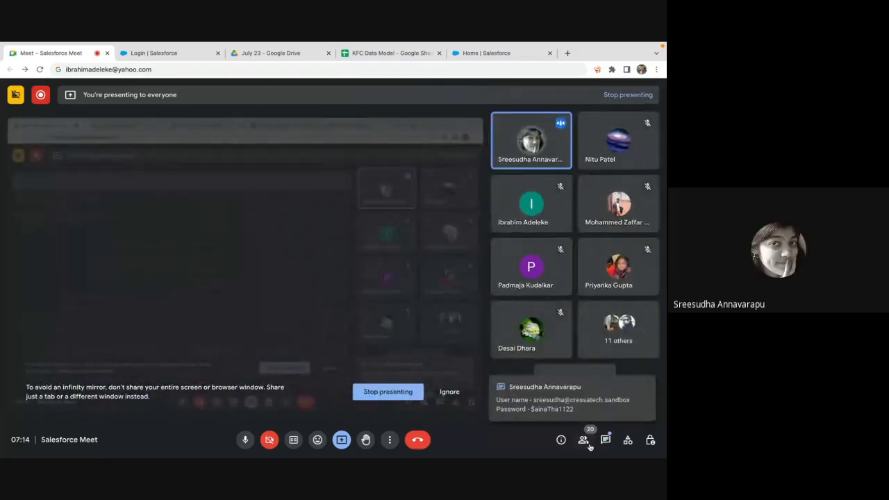
pyautogui.click(569, 403)
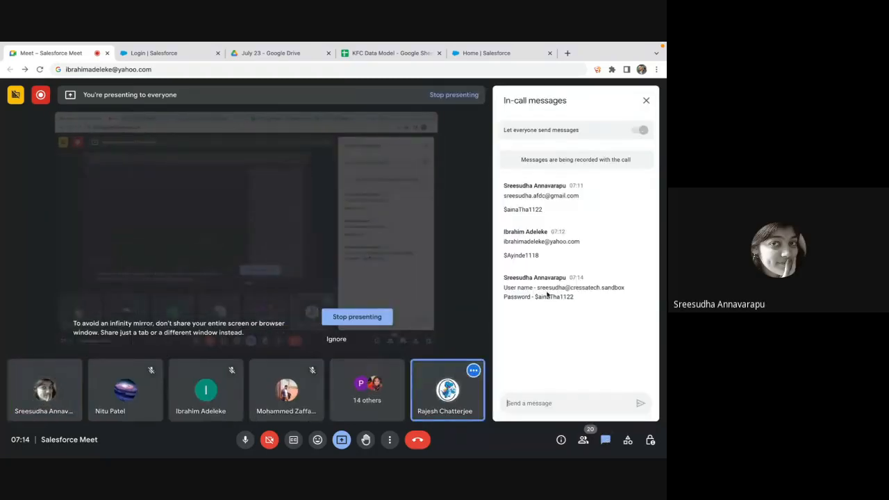
pyautogui.tripleClick(545, 288)
pyautogui.click(545, 287)
pyautogui.moveTo(536, 288); pyautogui.dragTo(629, 289)
pyautogui.hotkey('ctrl', 'c')
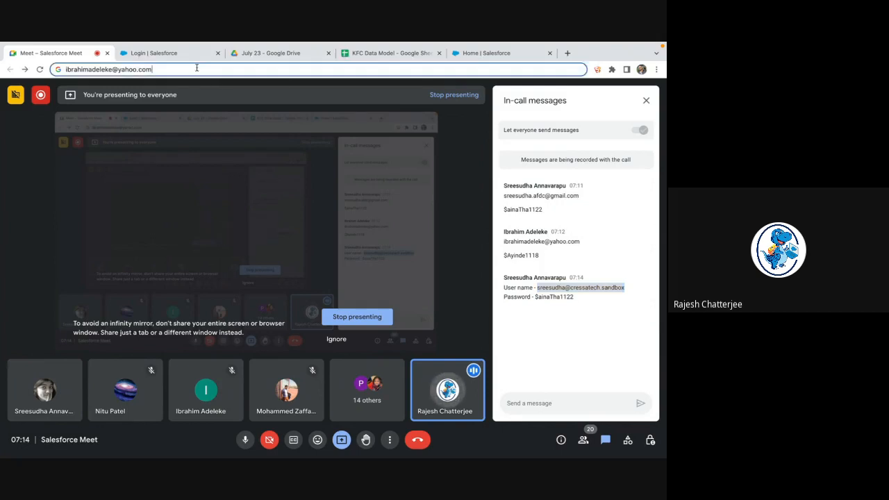
pyautogui.click(278, 69)
pyautogui.hotkey('ctrl', 'v')
pyautogui.click(565, 296)
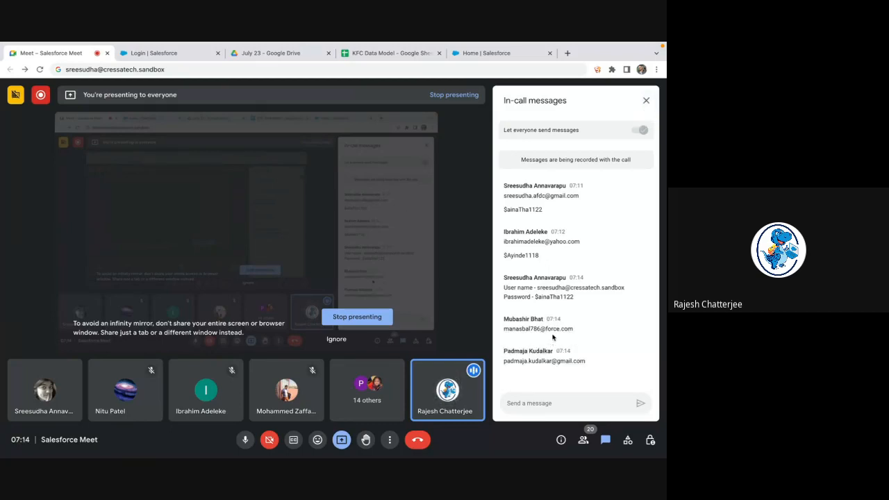
# Copy the force.com username from the in-call messages and put it in the address bar in place of the sandbox username
pyautogui.tripleClick(550, 326)
pyautogui.hotkey('ctrl', 'c')
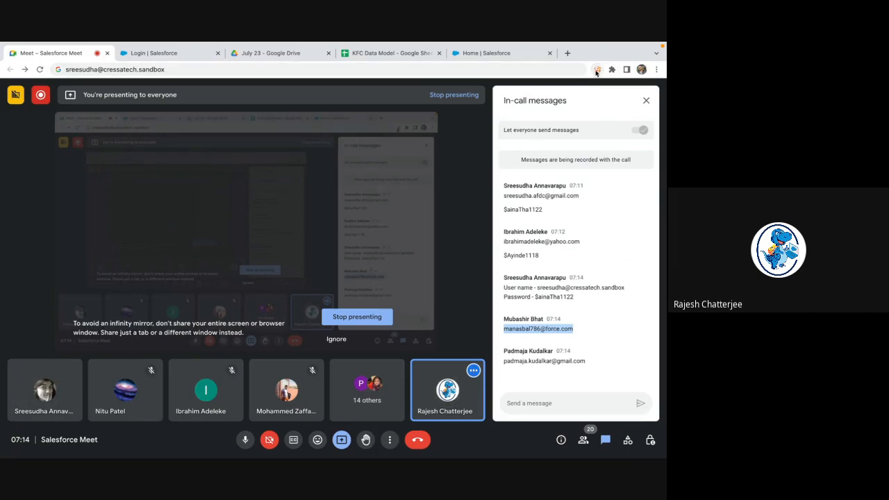
pyautogui.click(514, 69)
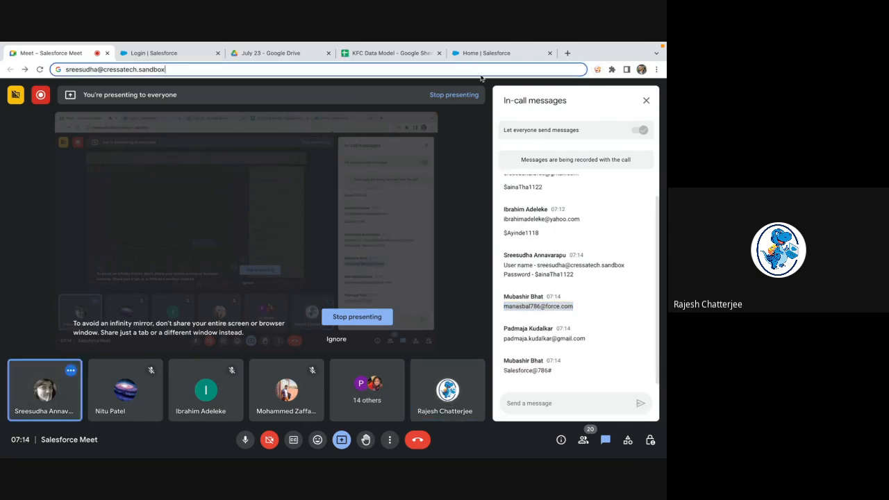
pyautogui.hotkey('ctrl', 'v')
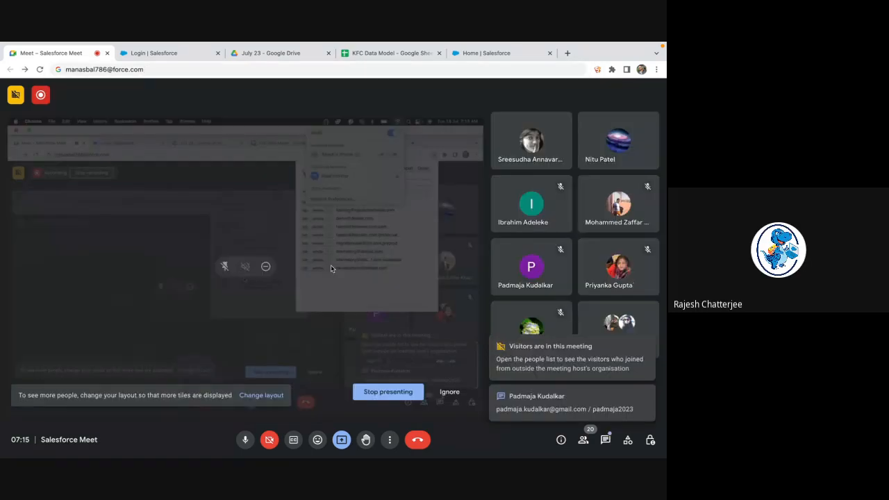
# Copy the newest shared credentials from the in-call messages into the first saved login's username, removing the password part
pyautogui.click(607, 443)
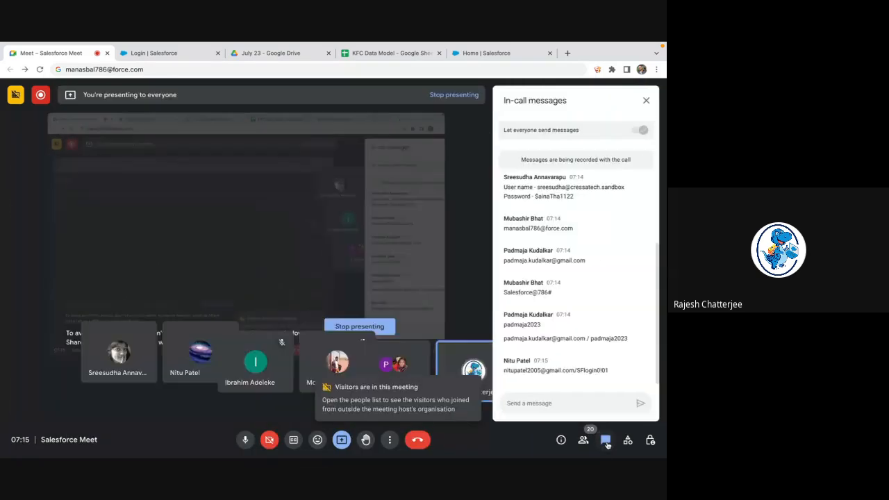
pyautogui.tripleClick(590, 370)
pyautogui.hotkey('ctrl', 'c')
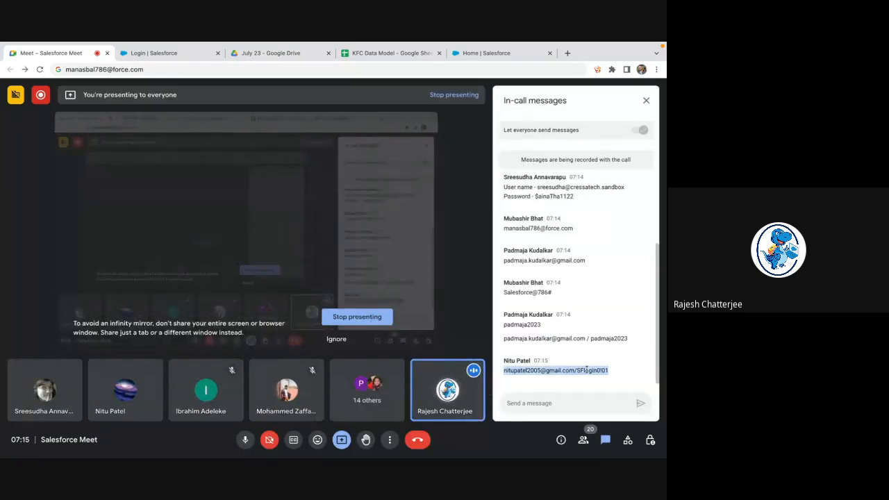
pyautogui.click(596, 69)
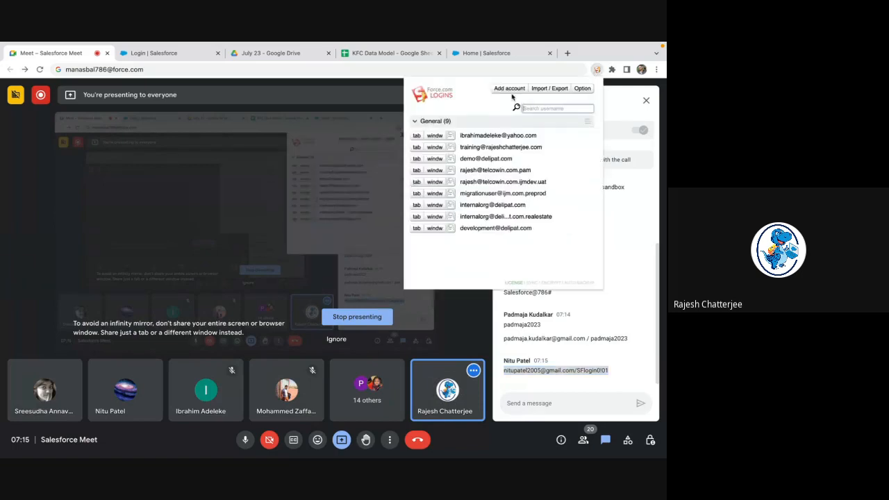
pyautogui.click(487, 136)
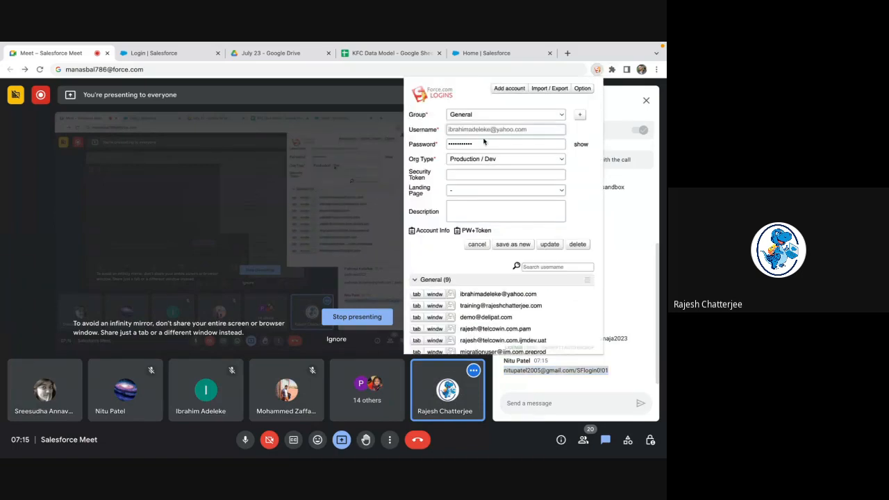
pyautogui.tripleClick(481, 128)
pyautogui.hotkey('ctrl', 'v')
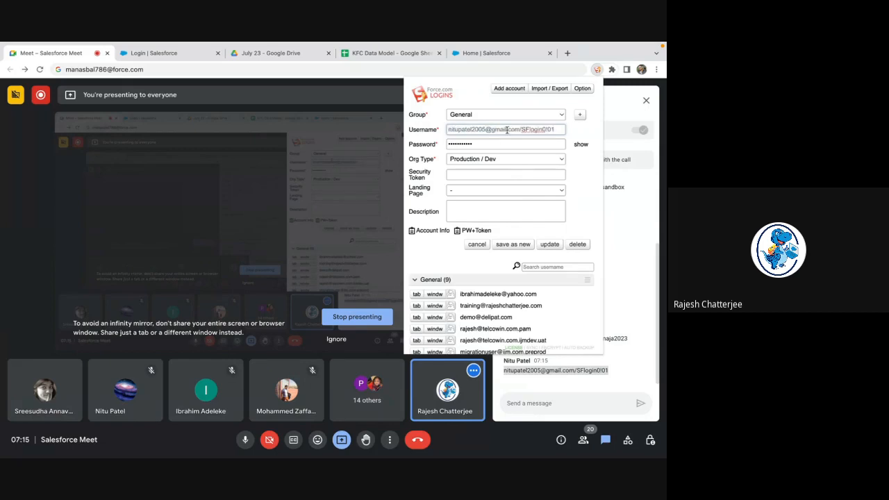
pyautogui.moveTo(523, 129); pyautogui.dragTo(555, 129)
pyautogui.press('BackSpace')
# Replace the first saved login's password with the shared account password, reveal it to check, and save the update
pyautogui.click(526, 143)
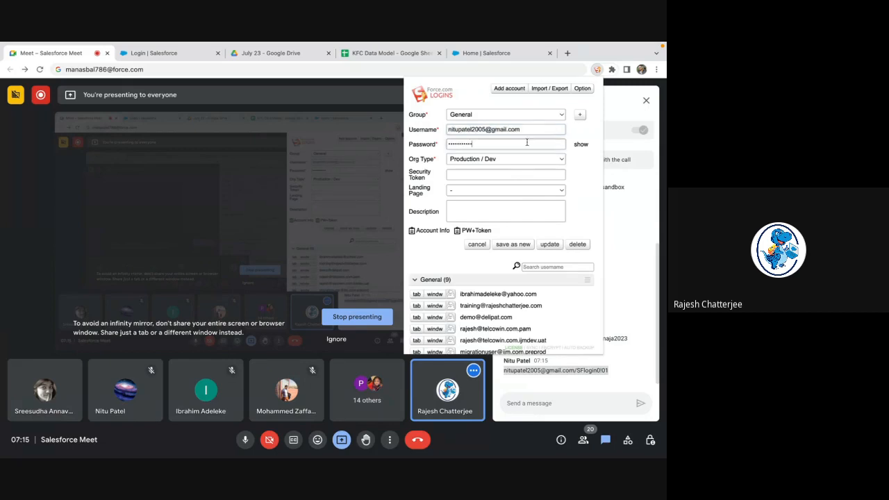
pyautogui.press('super+a')
pyautogui.hotkey('ctrl', 'v')
pyautogui.click(580, 144)
pyautogui.click(549, 244)
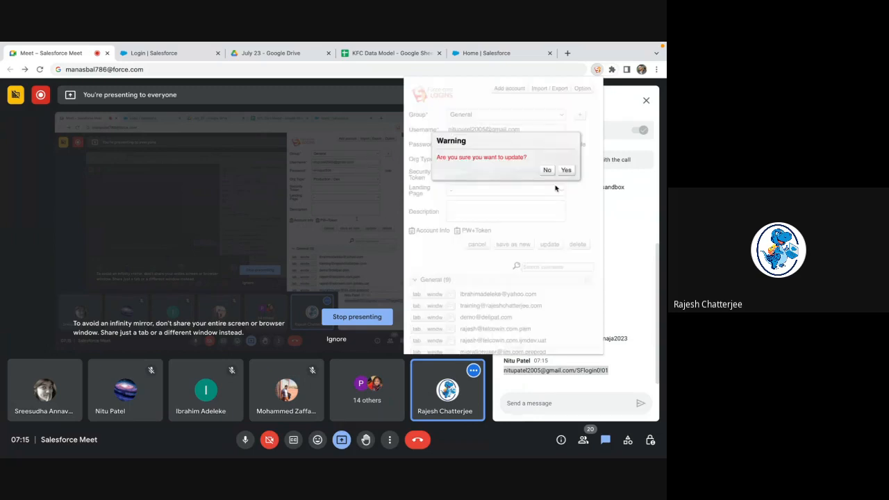
pyautogui.click(566, 170)
# Log in with the updated saved login in a new tab and close the old Salesforce login tab
pyautogui.click(417, 136)
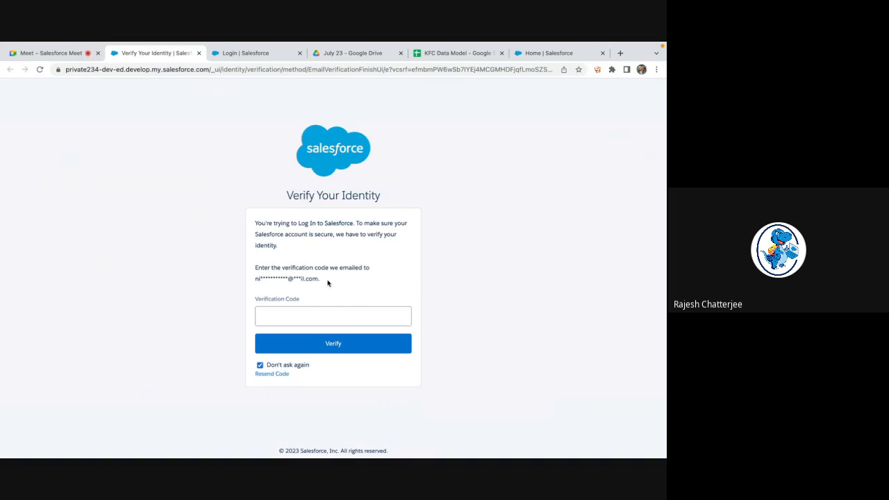
pyautogui.click(299, 54)
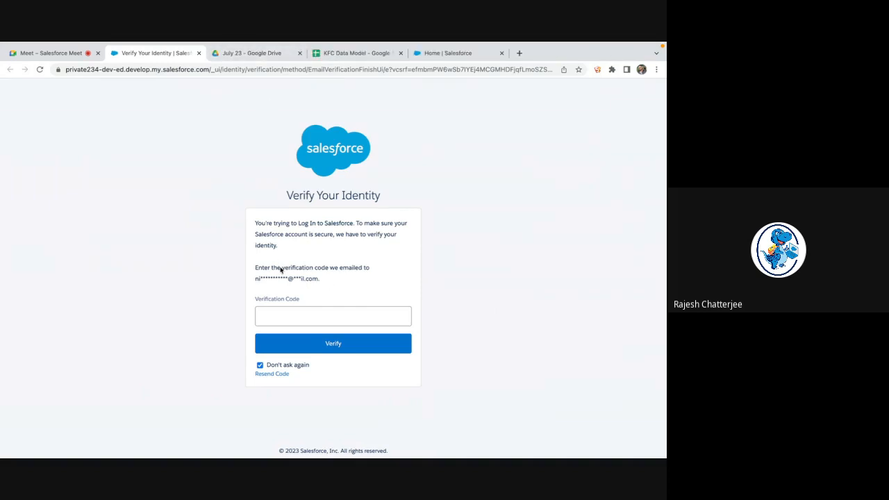
pyautogui.click(287, 321)
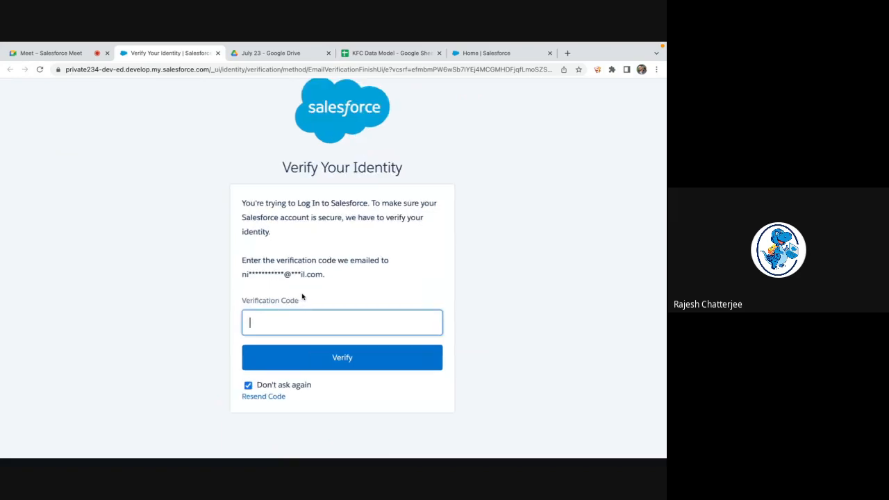
# Copy the verification code from the newest in-call message and submit it in the Verification Code field on the Salesforce identity page
pyautogui.click(71, 54)
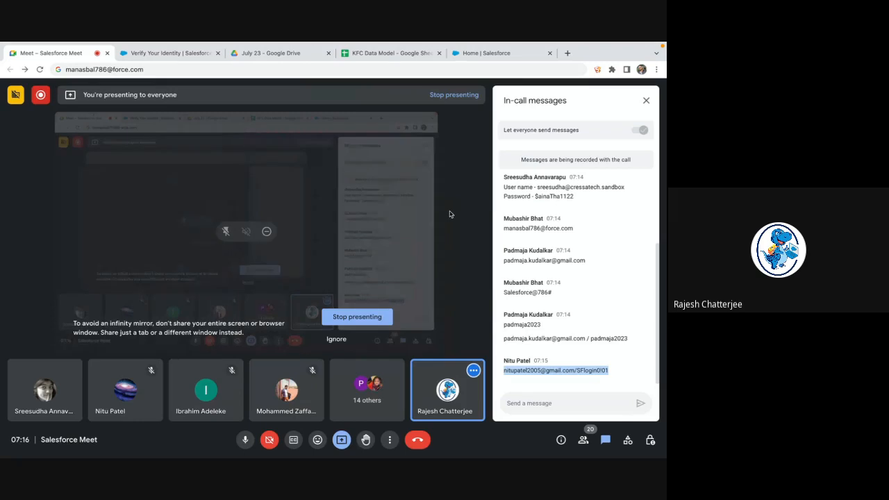
pyautogui.click(641, 102)
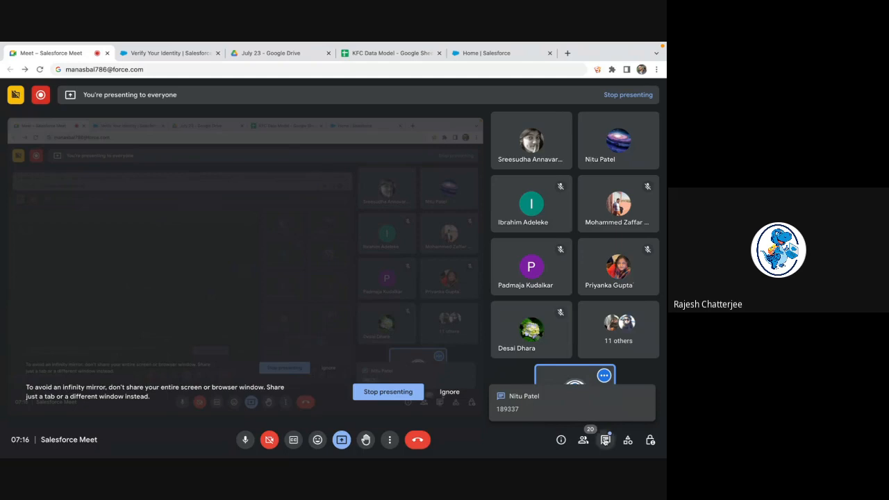
pyautogui.click(606, 439)
pyautogui.doubleClick(508, 370)
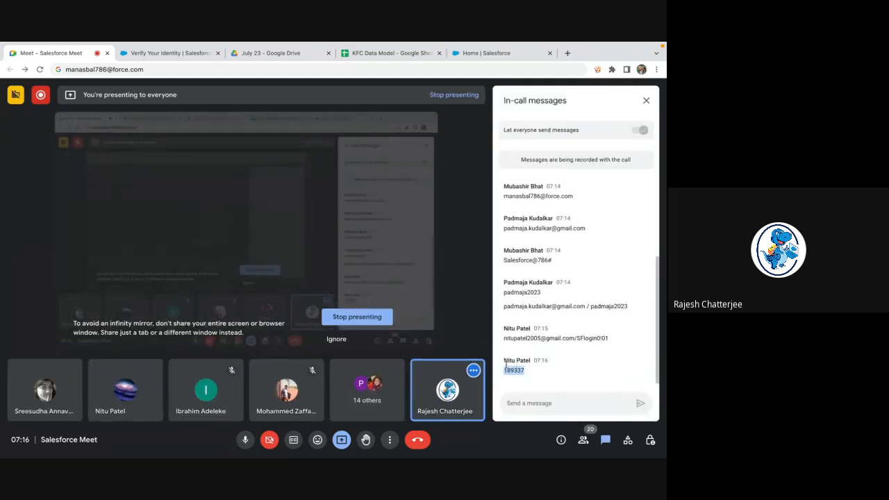
pyautogui.hotkey('ctrl', 'c')
pyautogui.click(167, 53)
pyautogui.hotkey('ctrl', 'v')
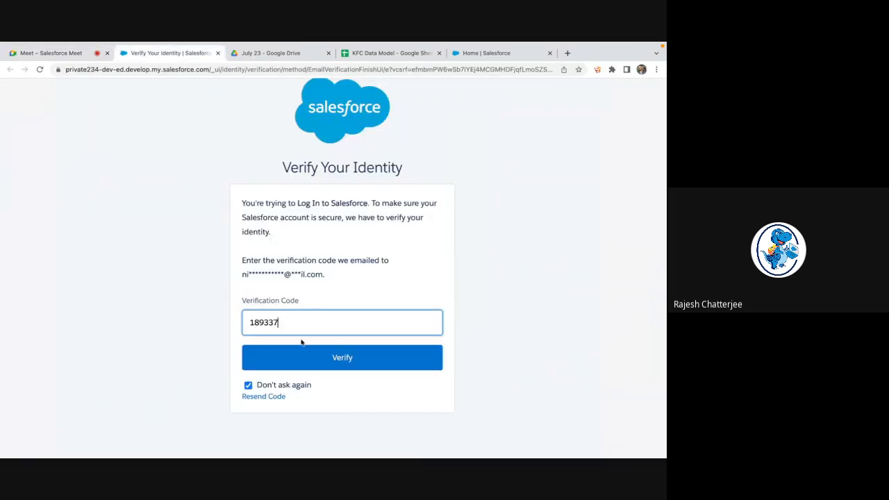
pyautogui.click(317, 358)
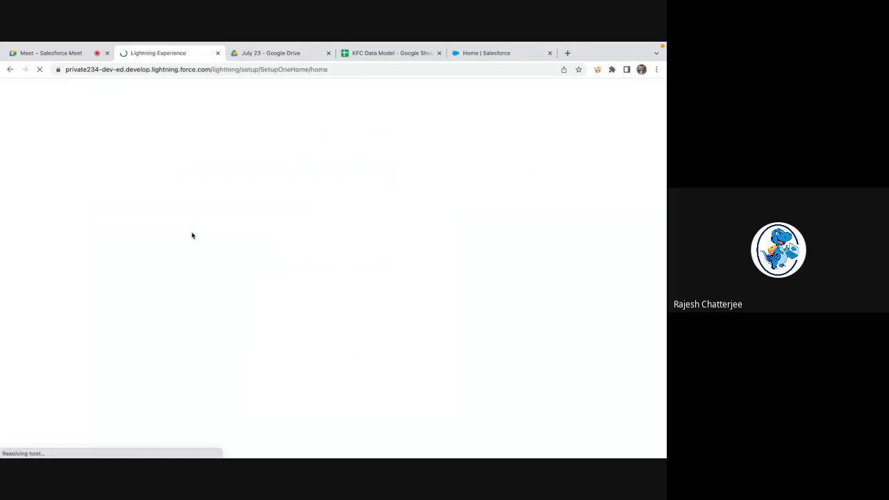
# Look at the KFC Data Model sheet while the org loads, and block the org's browser notifications
pyautogui.click(371, 55)
pyautogui.click(93, 193)
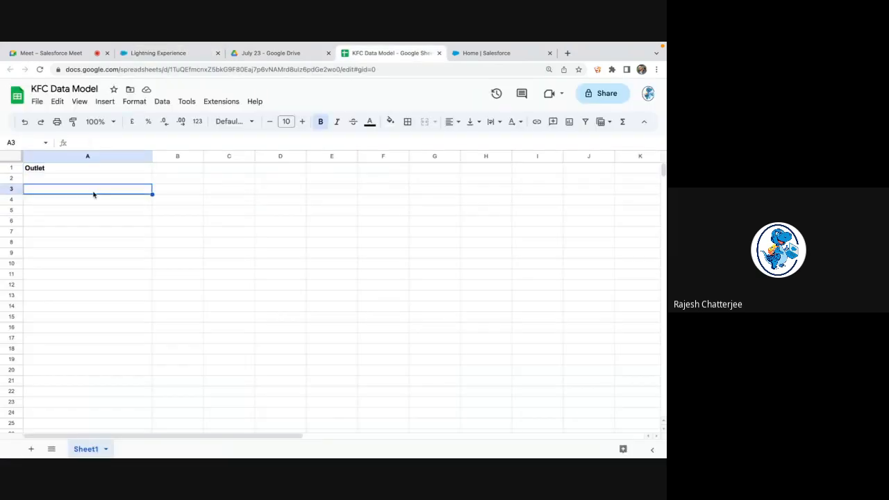
pyautogui.click(156, 53)
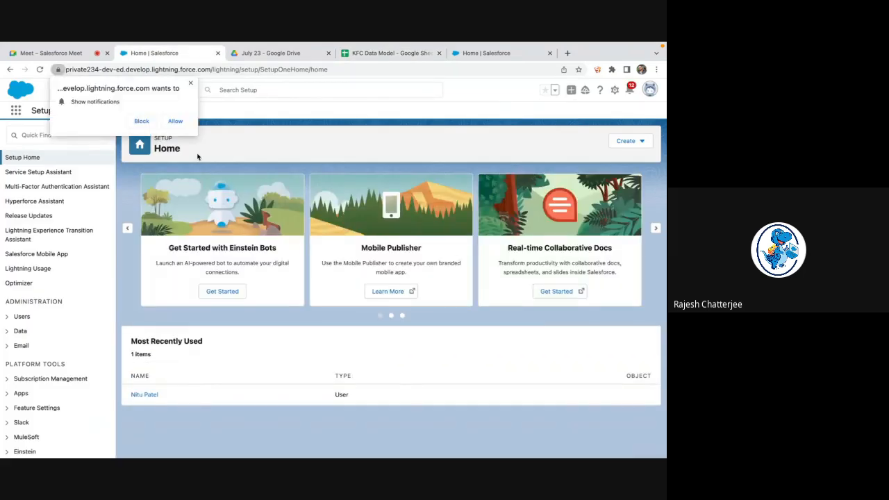
pyautogui.click(141, 120)
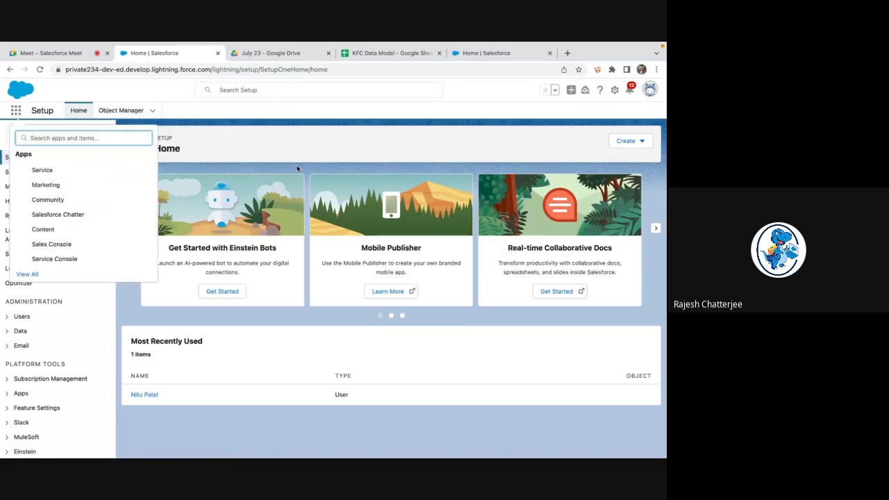
# Check the Meet call's in-call messages and the notification list in the participant's Salesforce org
pyautogui.hotkey('ctrl', '1')
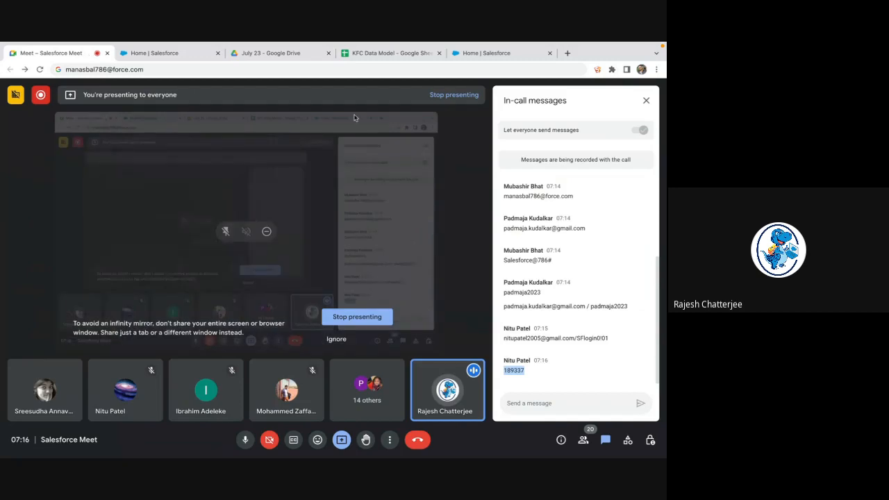
pyautogui.click(170, 56)
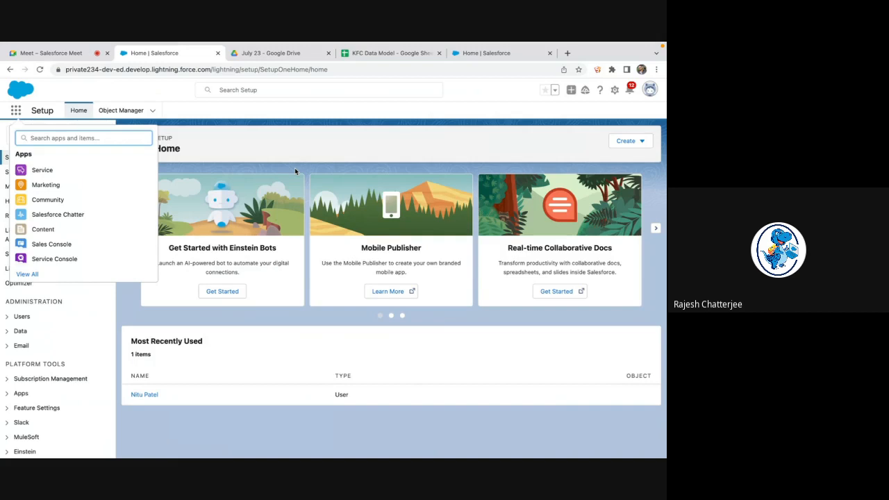
pyautogui.click(631, 92)
pyautogui.click(631, 91)
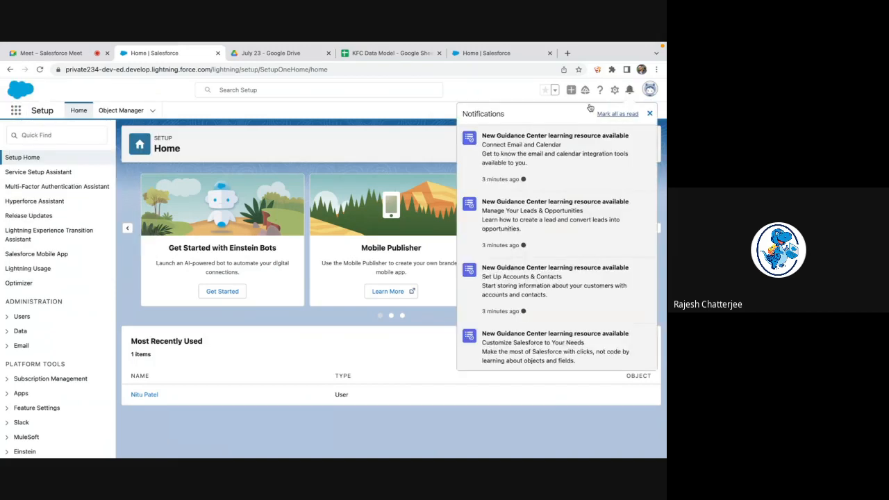
pyautogui.click(649, 114)
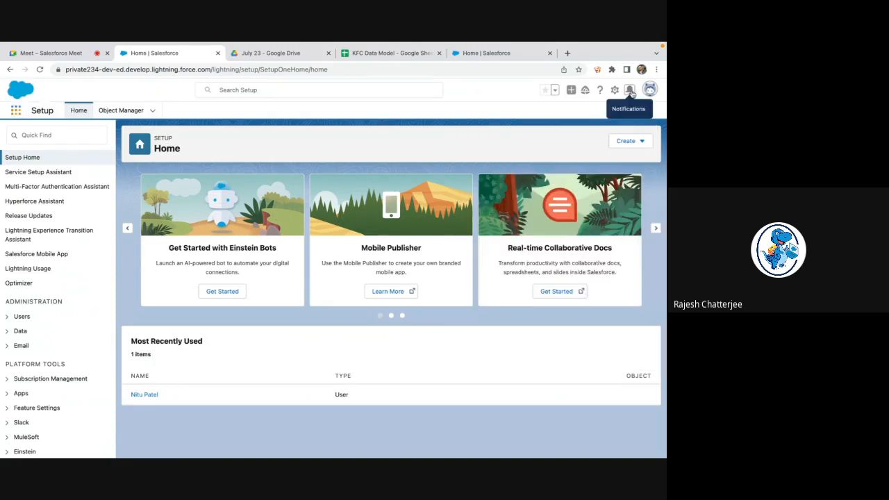
pyautogui.click(630, 91)
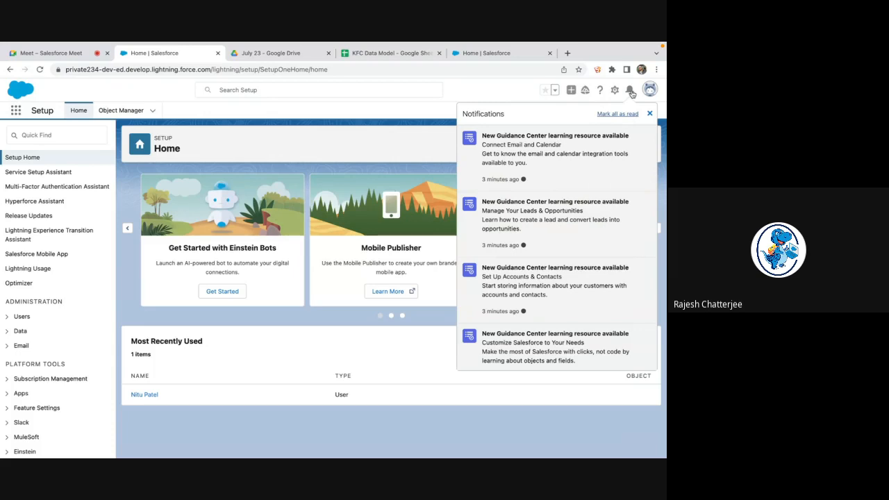
pyautogui.click(630, 91)
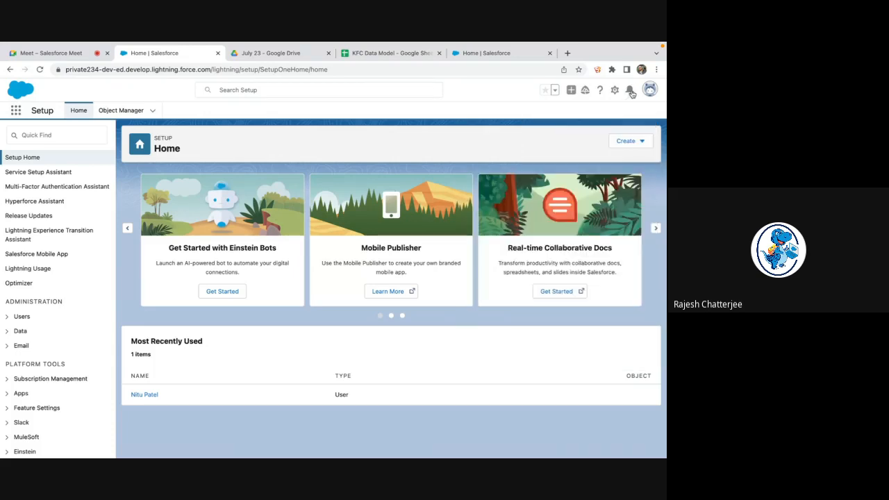
# Find "sales" in the App Launcher and open the Sales app
pyautogui.click(16, 112)
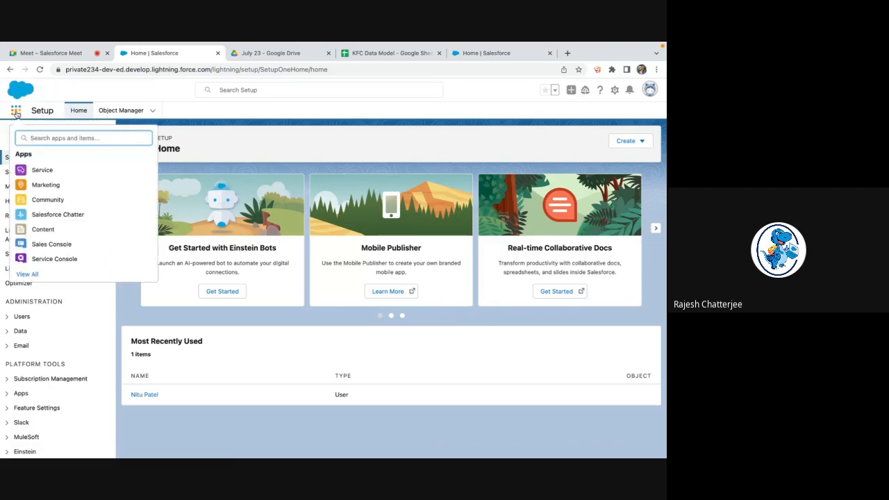
pyautogui.write('sales')
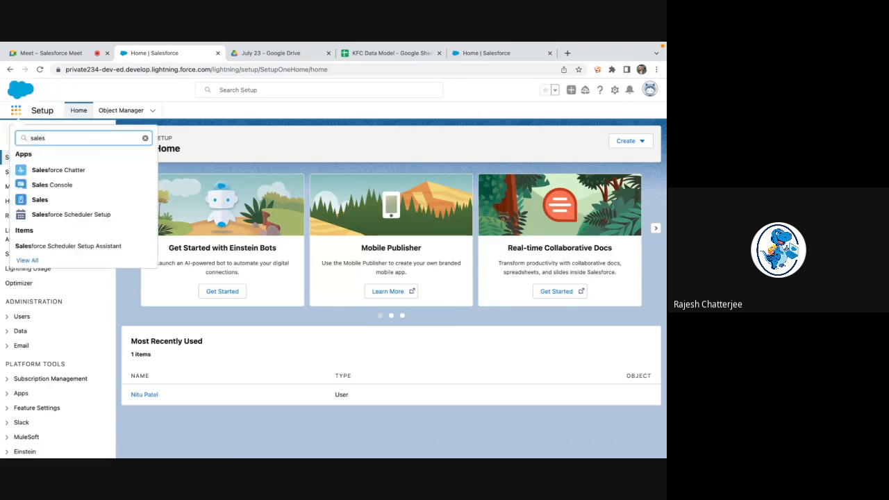
pyautogui.click(41, 203)
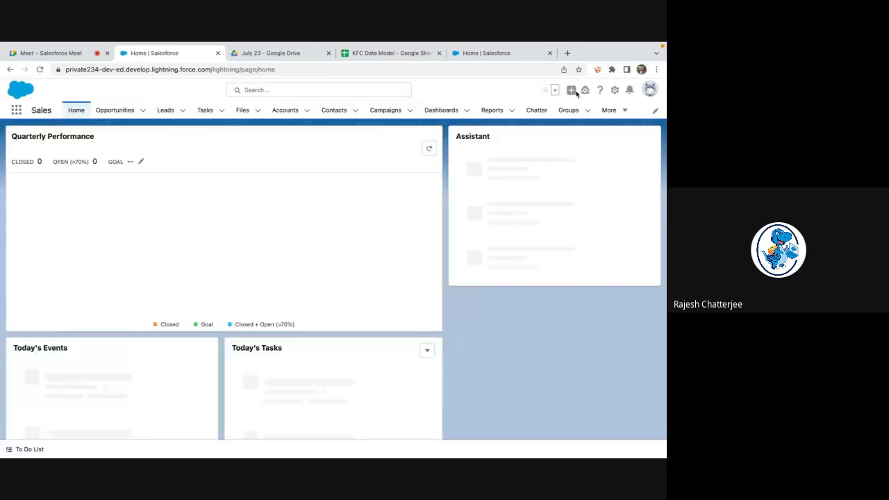
# Search the org's apps and items for "outl" to look for an outlet object, and close the search
pyautogui.click(16, 111)
pyautogui.write('out')
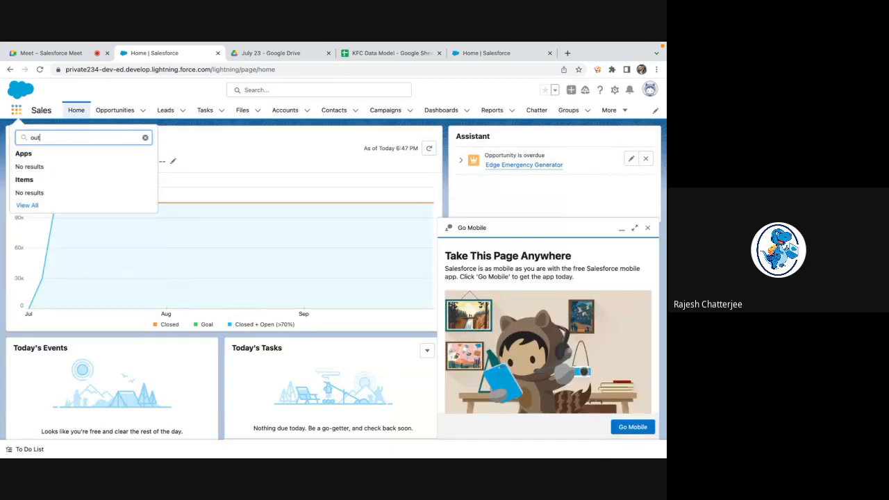
pyautogui.write('l')
pyautogui.click(243, 135)
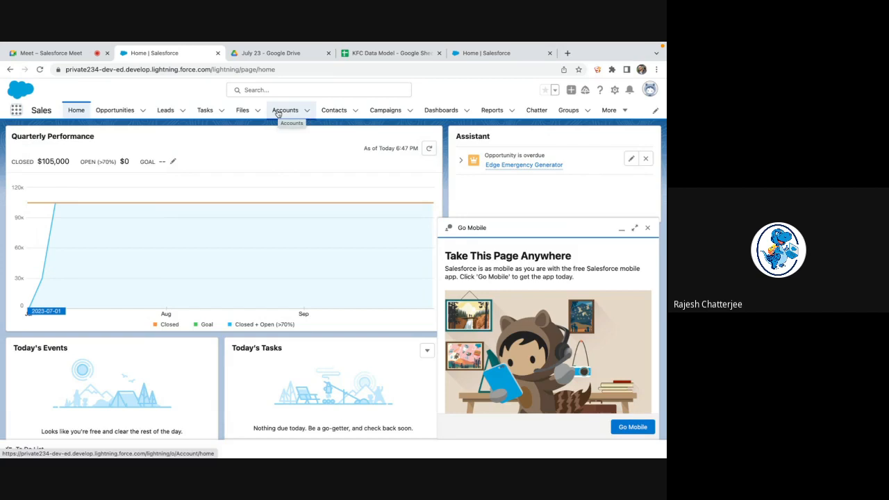
# View the Accounts and Campaigns lists in the Sales app and dismiss the Go Mobile prompt
pyautogui.click(278, 111)
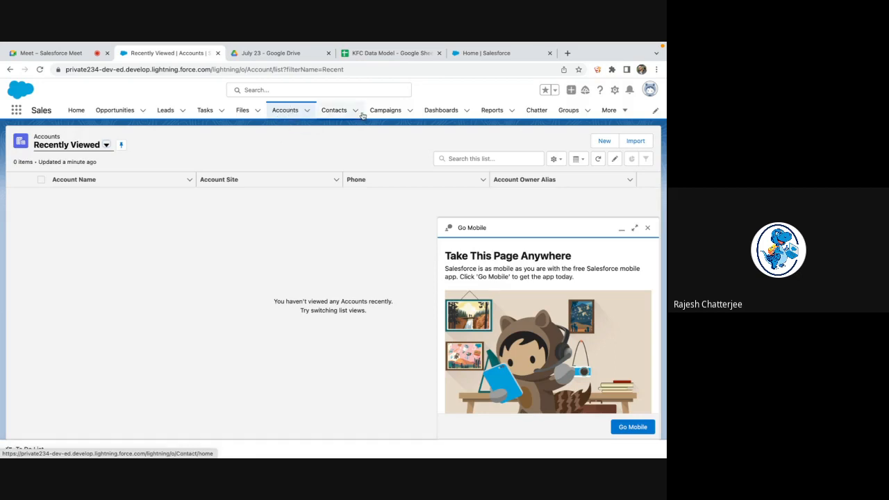
pyautogui.click(385, 113)
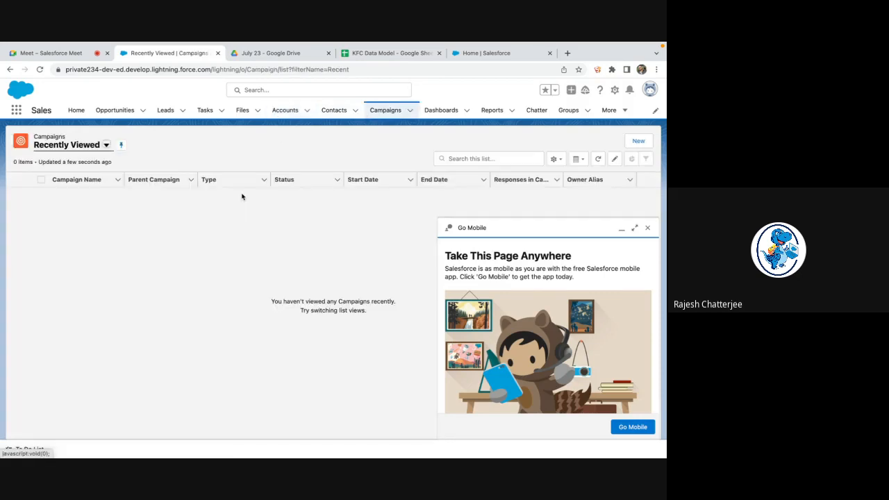
pyautogui.click(649, 229)
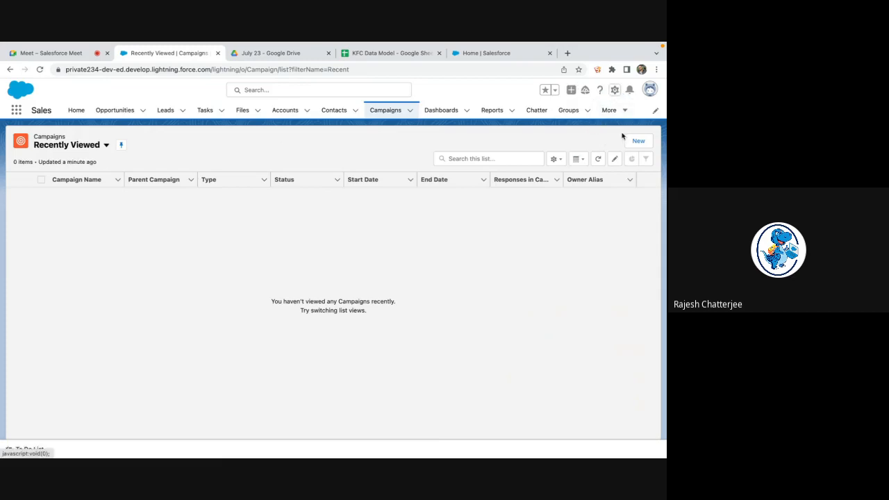
pyautogui.click(614, 89)
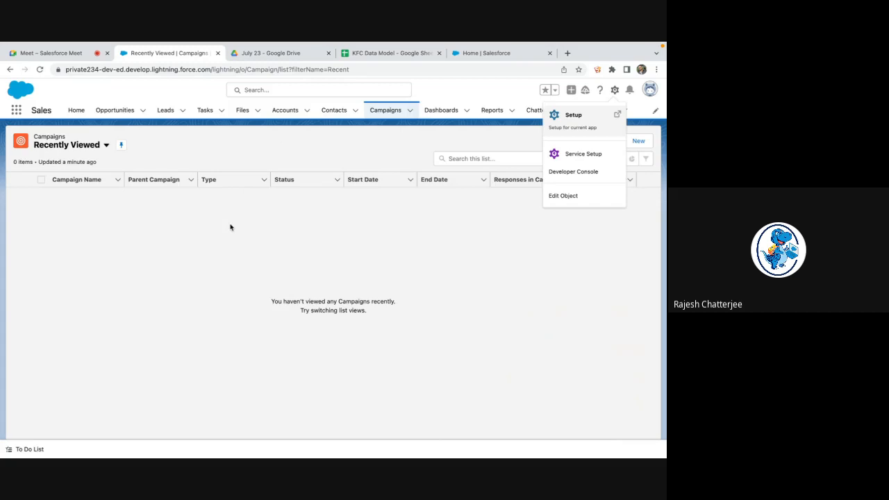
# Return to the KFC Data Model sheet and select cell A2 under the Outlet heading
pyautogui.click(384, 55)
pyautogui.moveTo(419, 45)
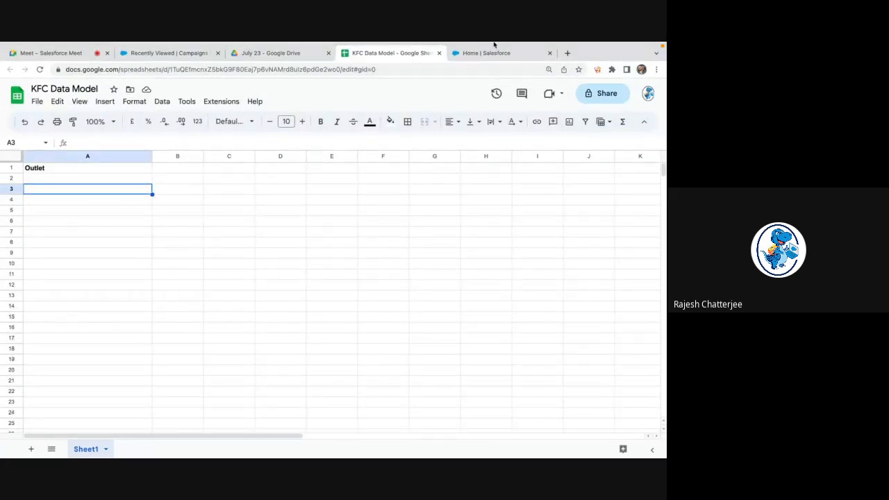
pyautogui.click(92, 179)
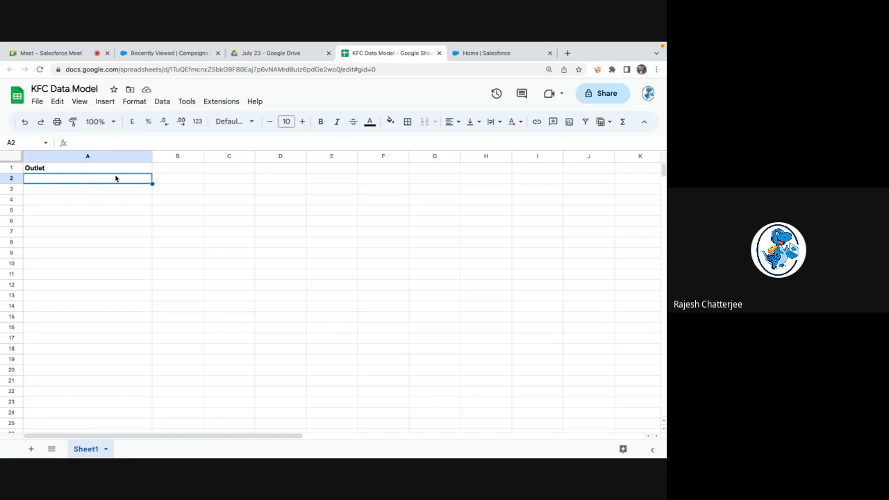
# Narrow column A of the KFC Data Model sheet and keep cell A2 under the Outlet heading selected
pyautogui.moveTo(152, 156); pyautogui.dragTo(125, 156)
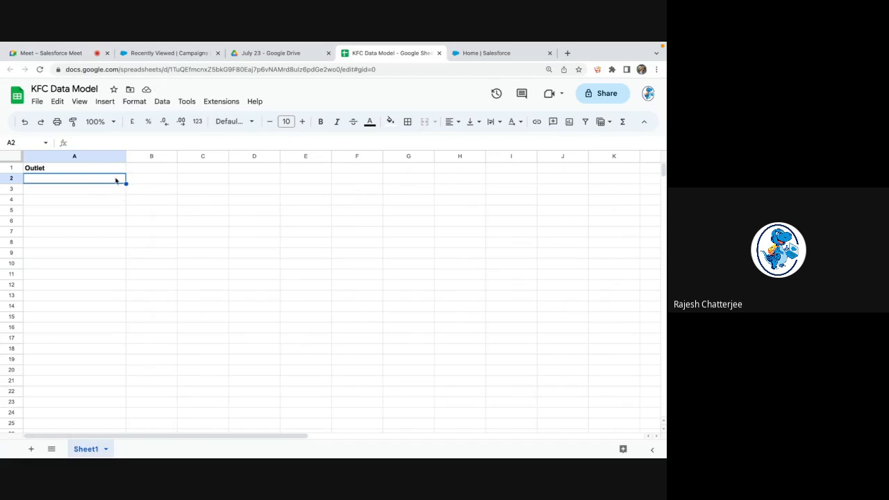
pyautogui.click(109, 170)
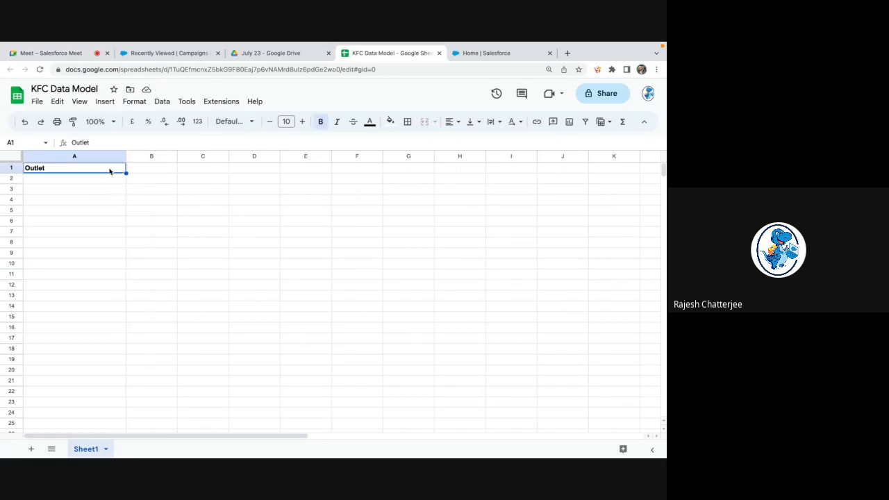
pyautogui.click(109, 179)
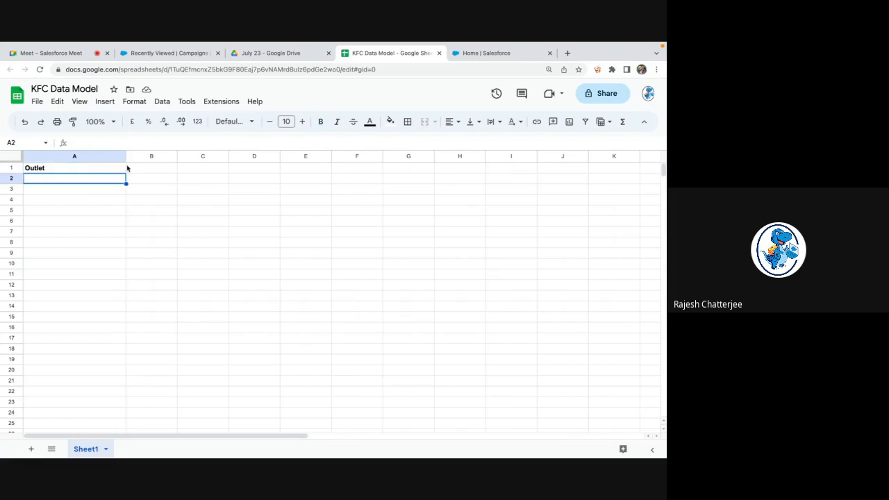
pyautogui.moveTo(127, 168); pyautogui.dragTo(115, 166)
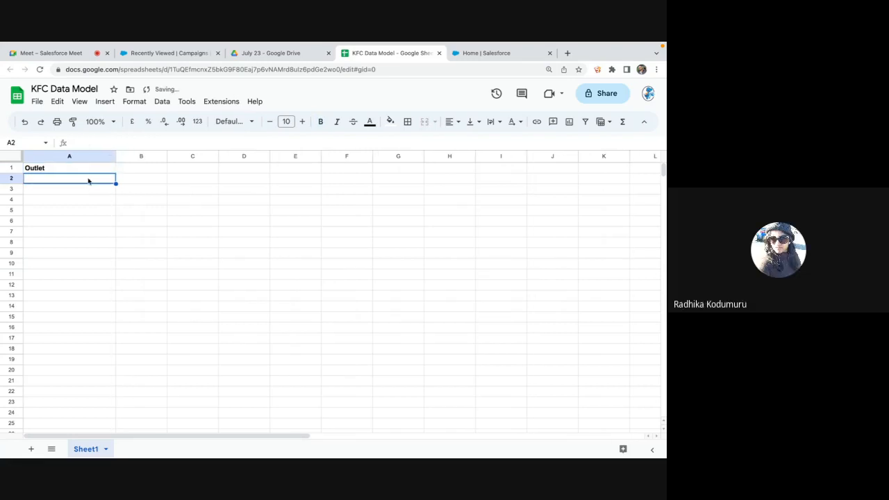
# Enter Name in cell A2 as the first field of the Outlet object
pyautogui.write('Regiion')
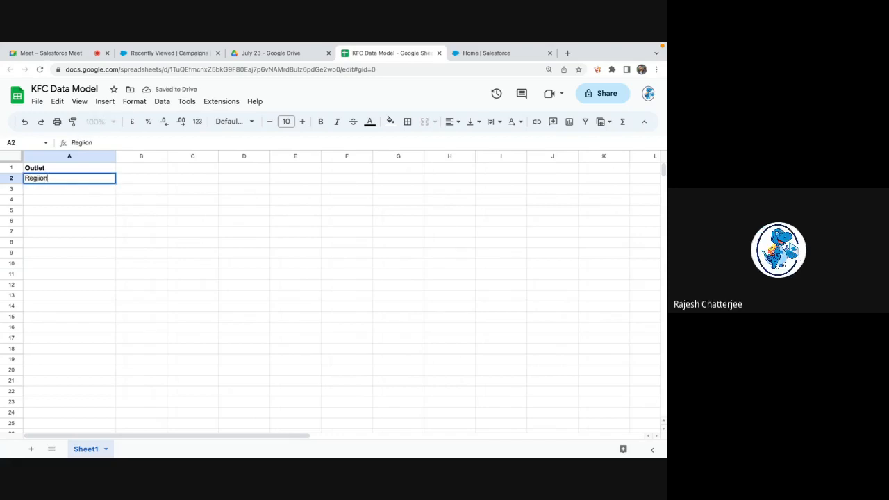
pyautogui.press('super+a')
pyautogui.write('Name')
pyautogui.press('Return')
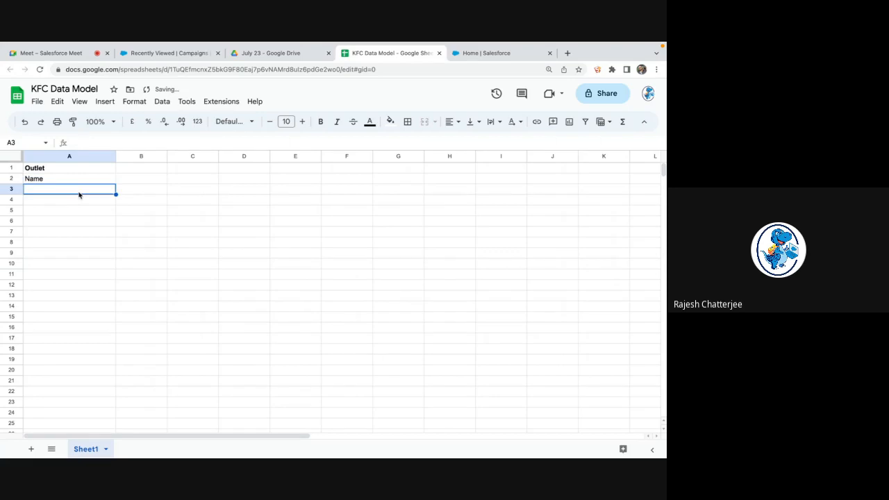
# List Country, Area and Contact No as further Outlet fields in cells A3 to A5
pyautogui.write('Coun')
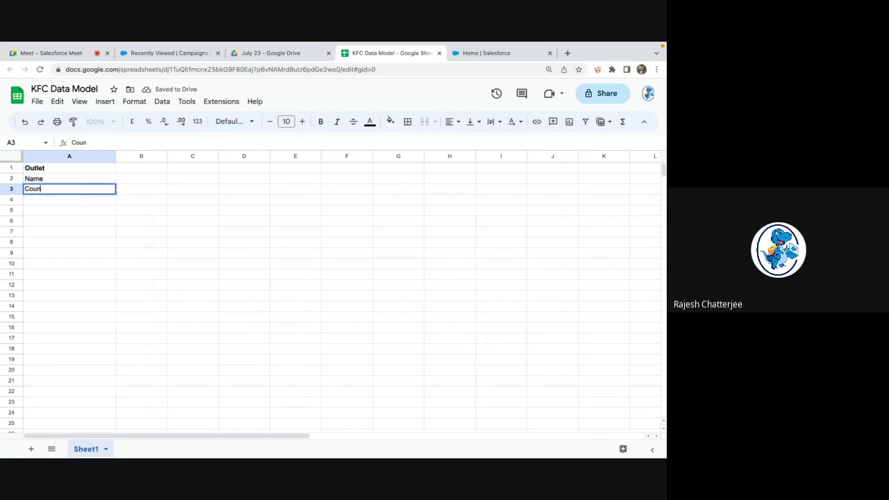
pyautogui.write('try')
pyautogui.press('Return')
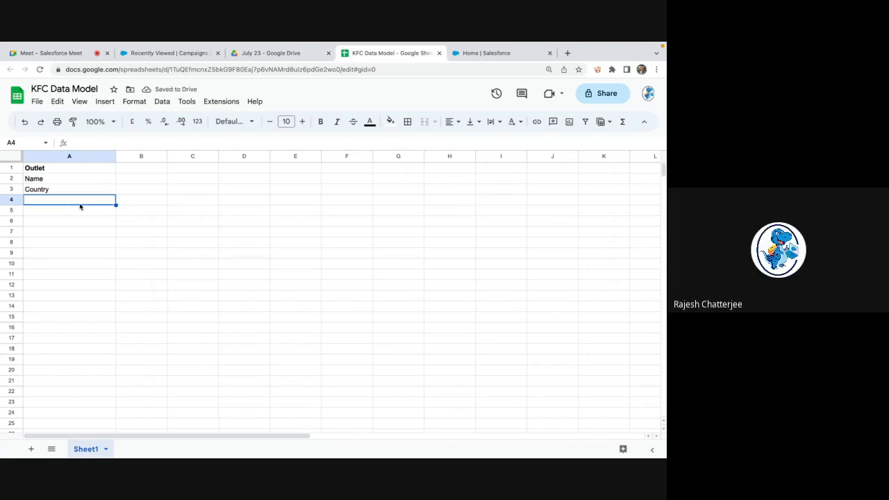
pyautogui.write('Area')
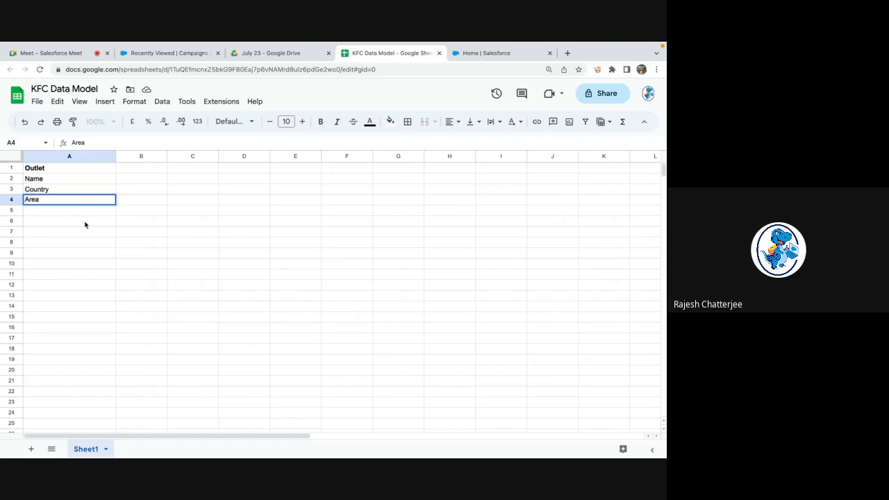
pyautogui.press('Return')
pyautogui.write('C')
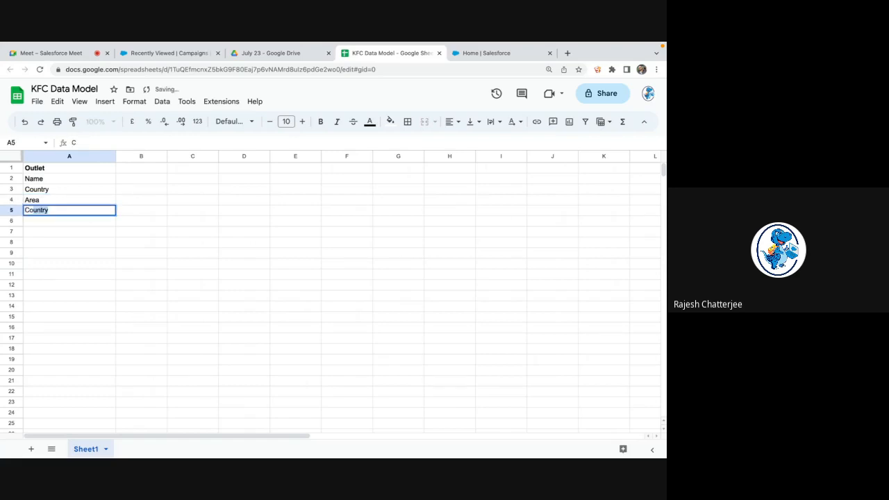
pyautogui.write('ontact No')
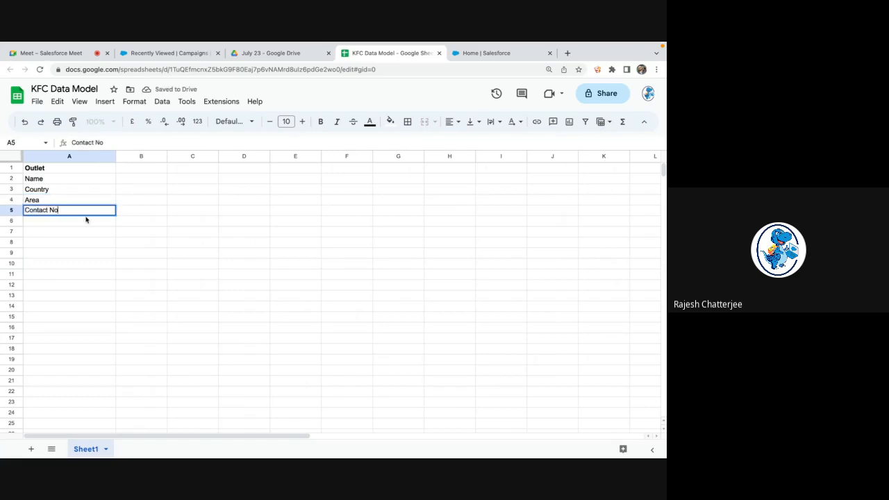
pyautogui.press('Return')
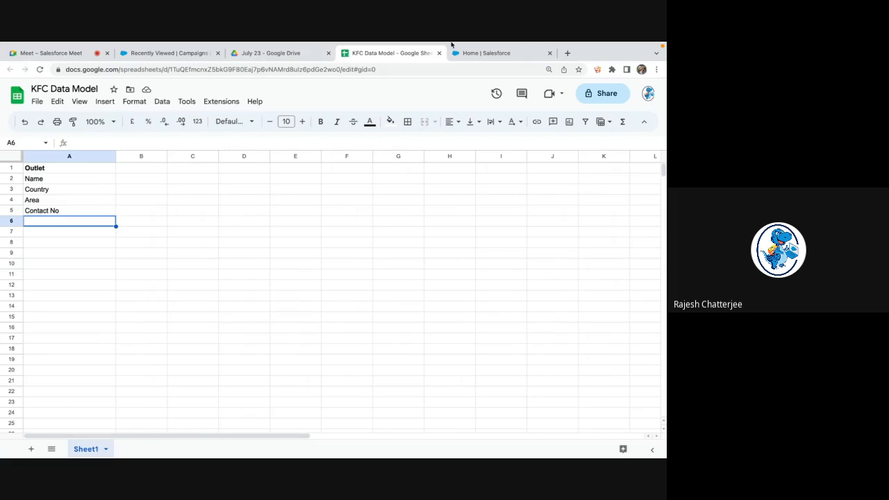
# Switch to the Salesforce org, open the first recently viewed lead and examine its detail fields such as Phone, Fax and Email
pyautogui.click(488, 55)
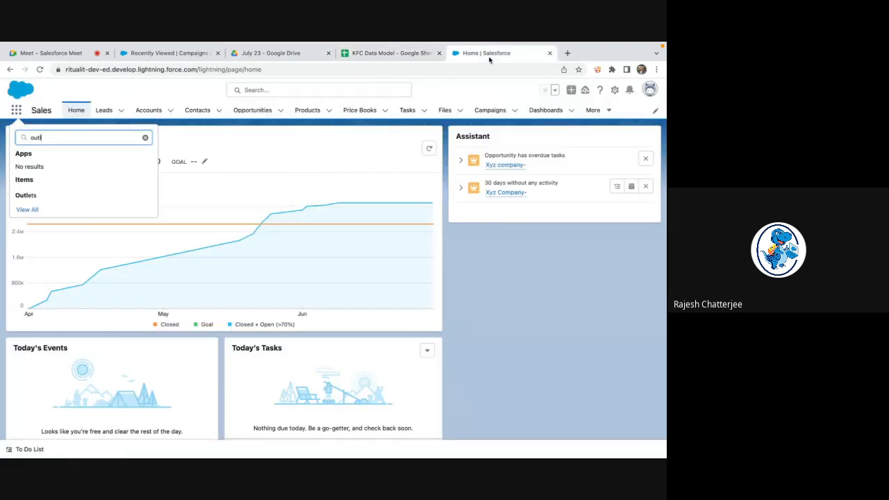
pyautogui.click(149, 110)
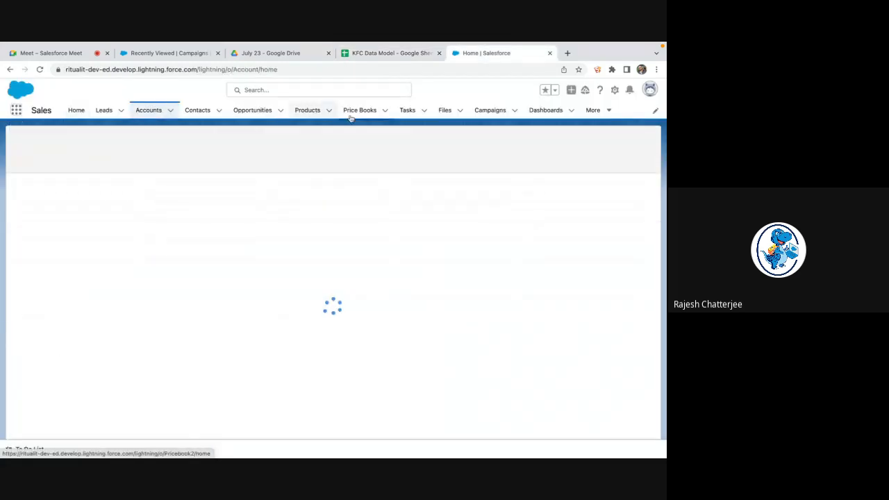
pyautogui.click(97, 113)
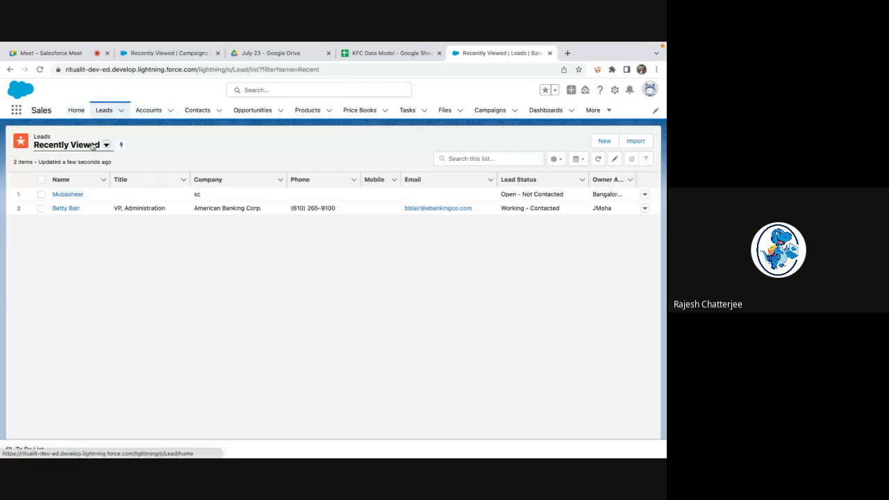
pyautogui.click(70, 194)
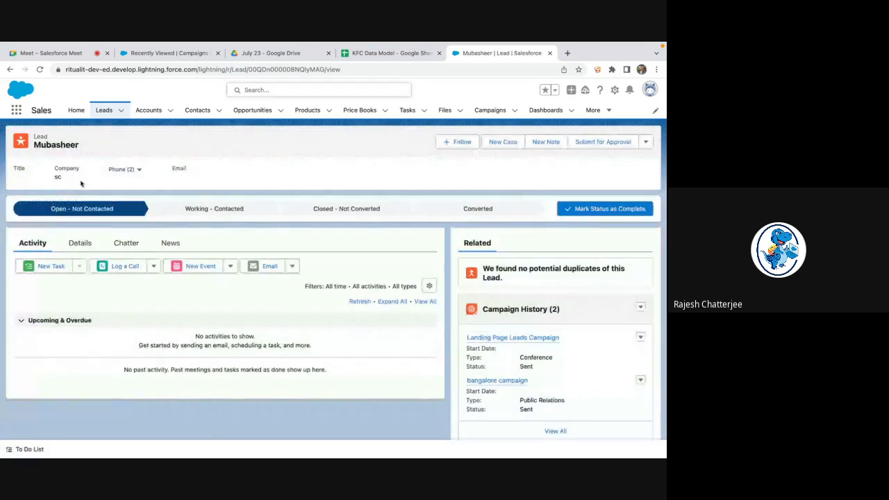
pyautogui.click(82, 243)
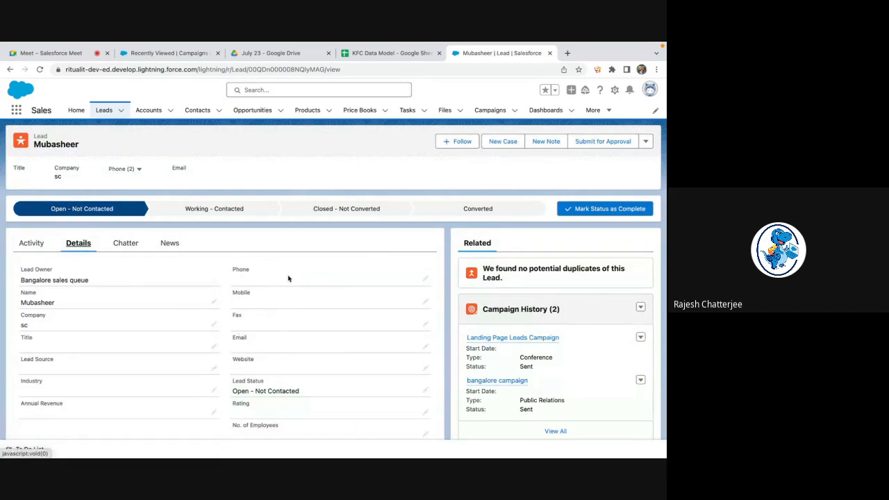
pyautogui.doubleClick(250, 271)
pyautogui.click(243, 314)
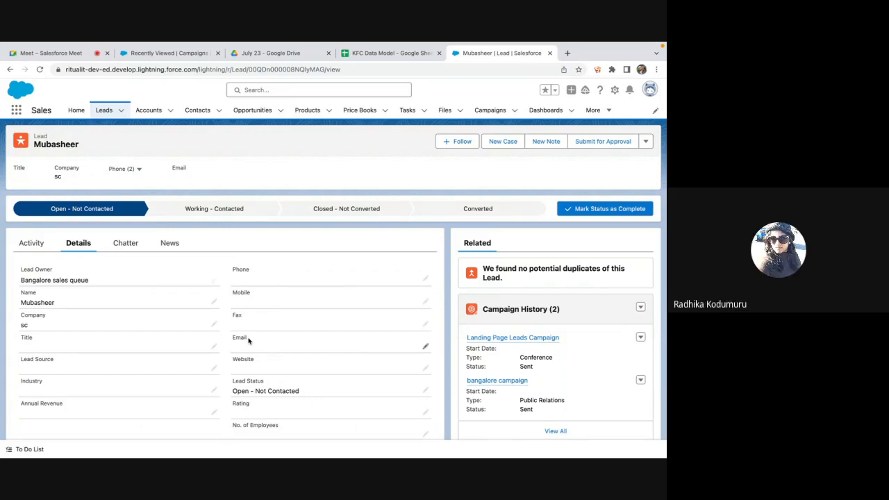
pyautogui.doubleClick(248, 339)
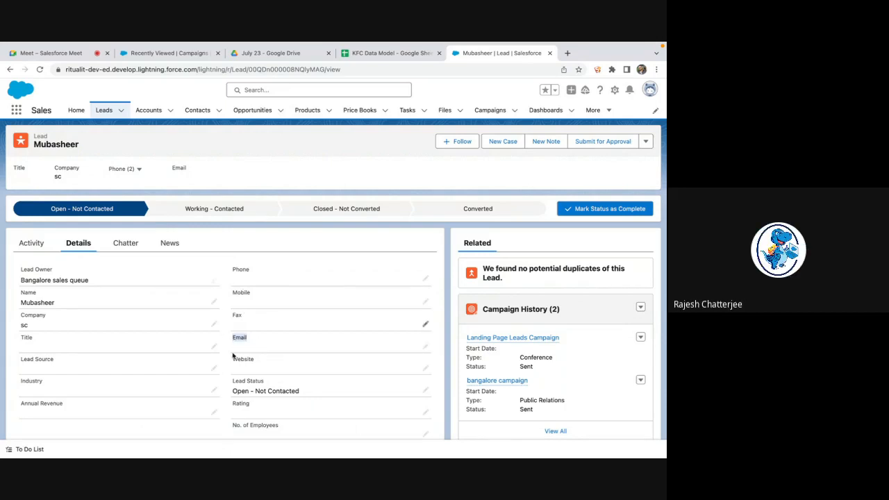
# Review the Outlet fields in the KFC Data Model sheet and compare them with the fields on the Salesforce lead record
pyautogui.click(378, 51)
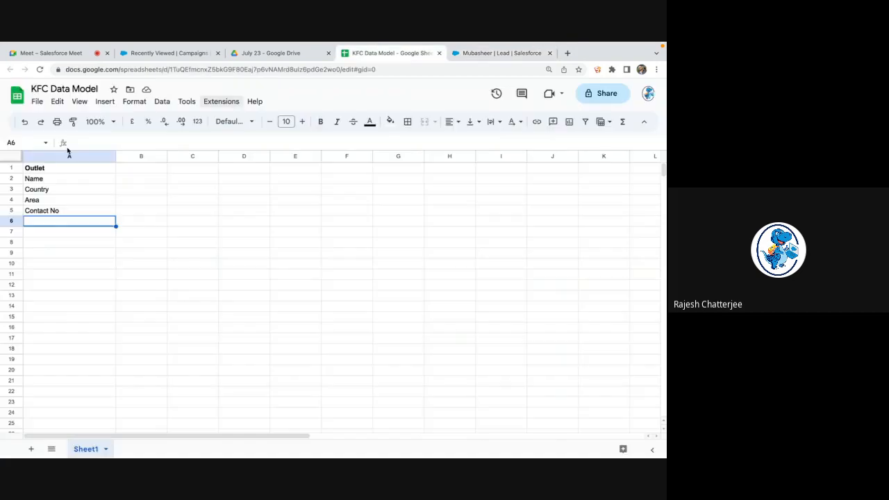
pyautogui.click(72, 170)
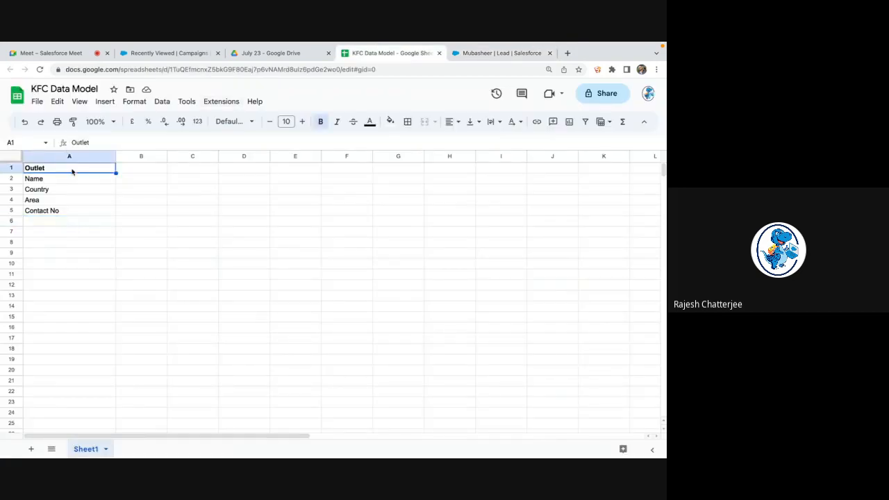
pyautogui.click(72, 178)
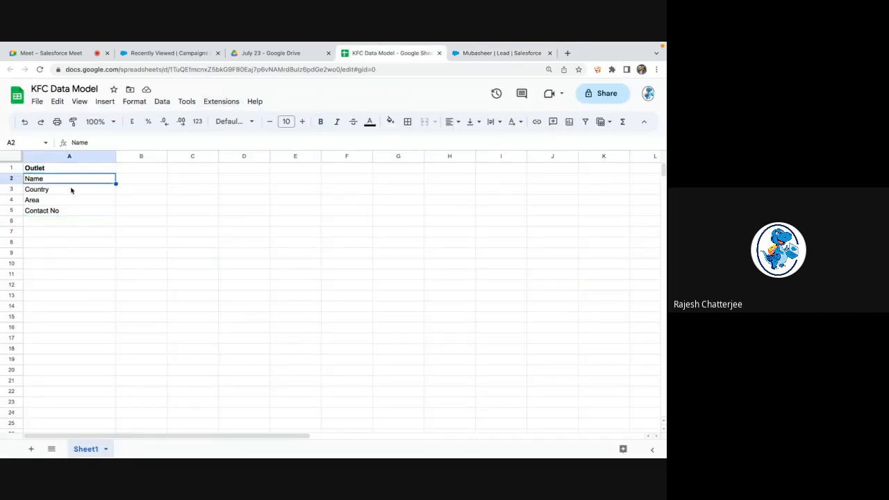
pyautogui.click(73, 201)
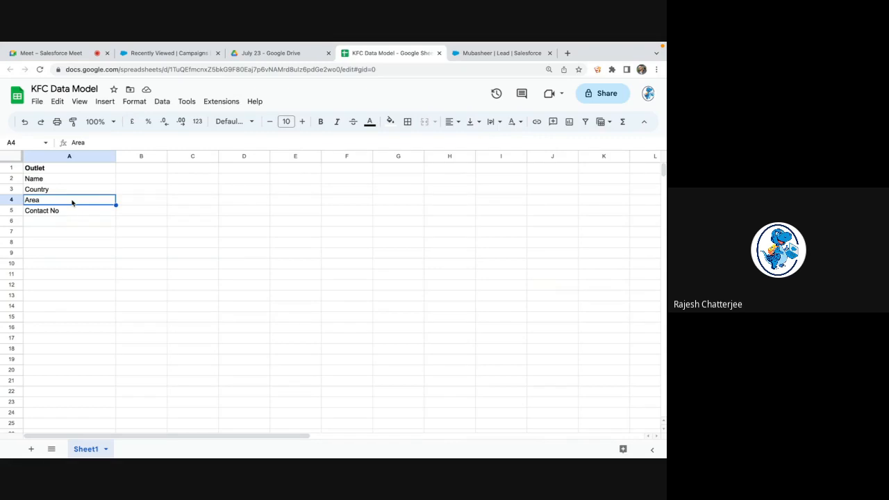
pyautogui.click(68, 220)
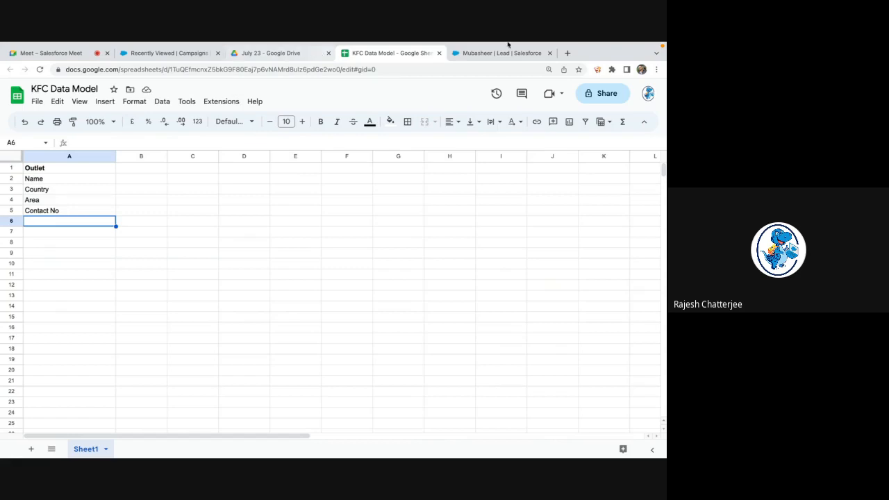
pyautogui.click(487, 79)
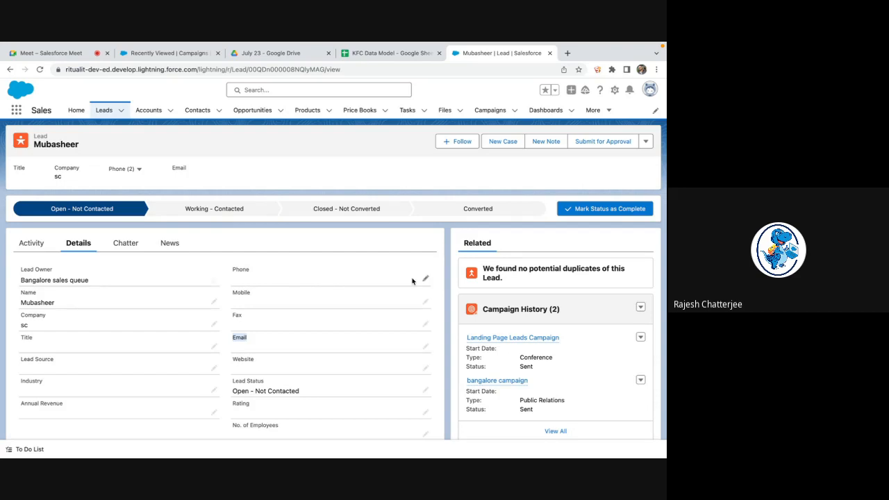
pyautogui.click(394, 53)
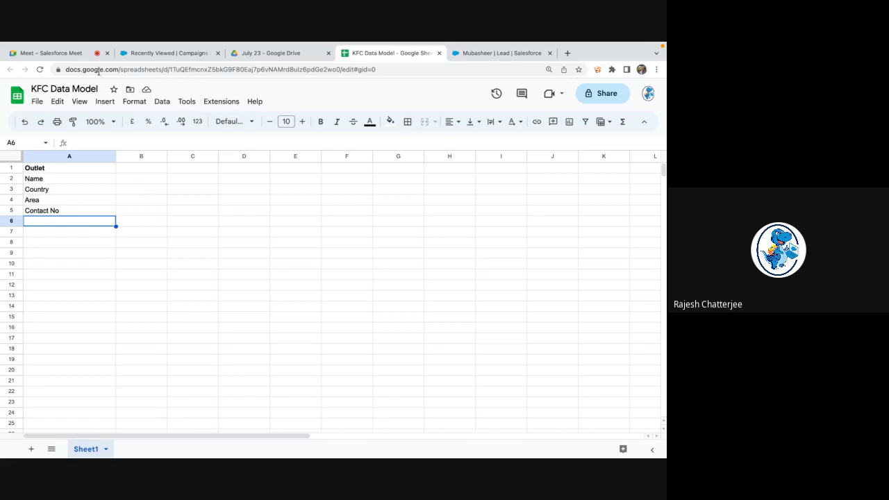
# Look through the participant list of the Google Meet call in place of its chat, and return to the Salesforce lead record
pyautogui.click(77, 53)
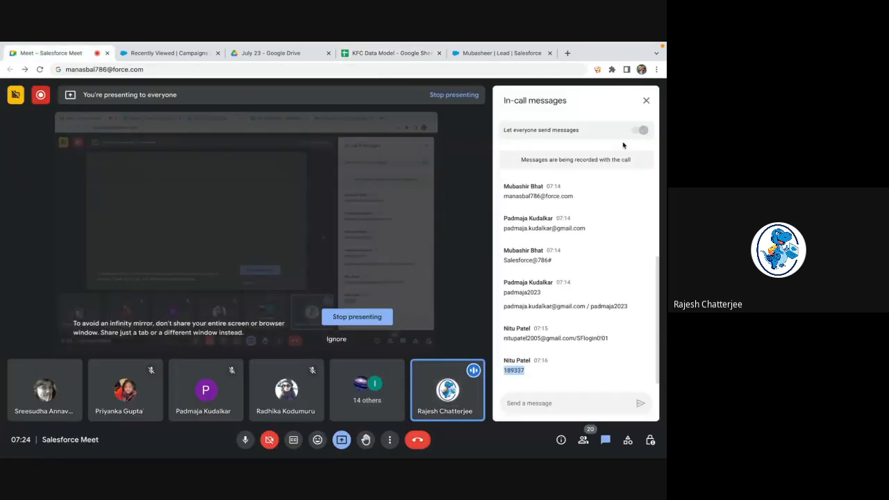
pyautogui.click(646, 100)
pyautogui.click(584, 443)
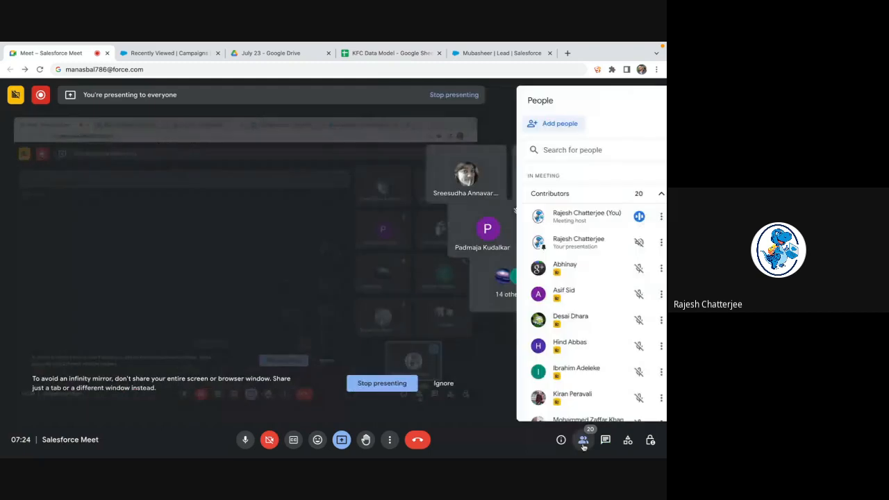
pyautogui.scroll(-10, 574, 341)
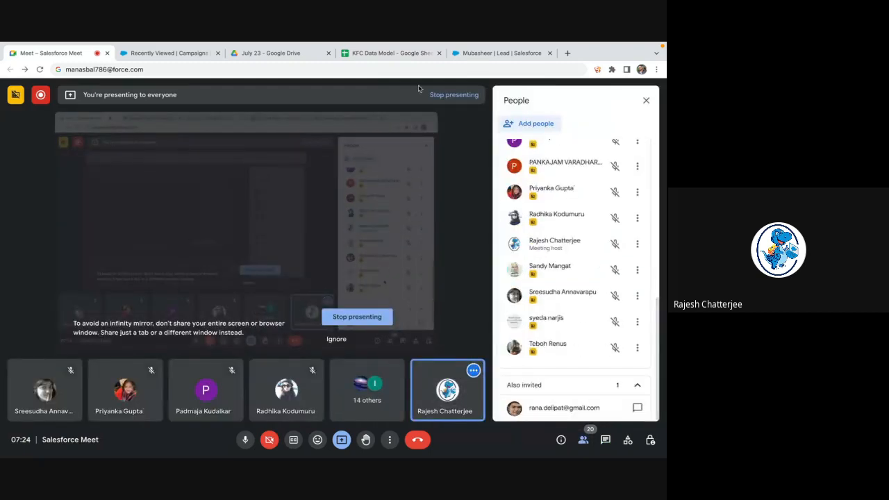
pyautogui.click(482, 53)
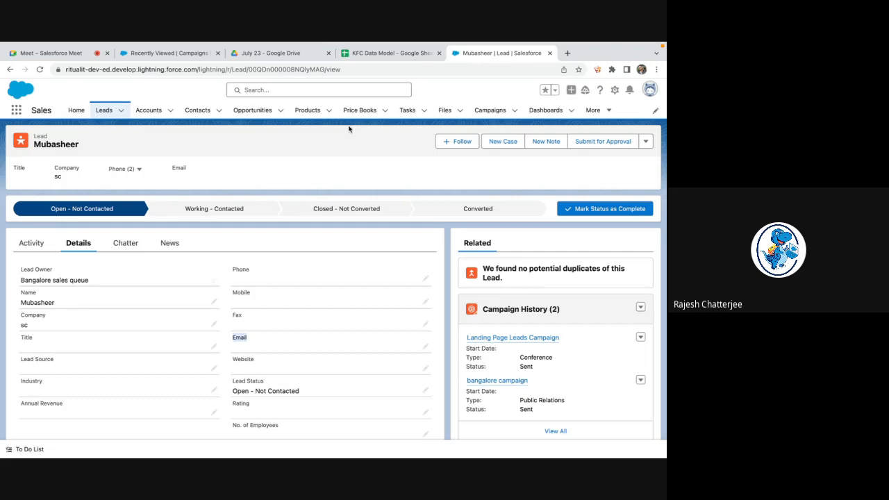
# Return to the KFC Data Model sheet and enter "revinue" in cell A6 as another Outlet field
pyautogui.moveTo(412, 43)
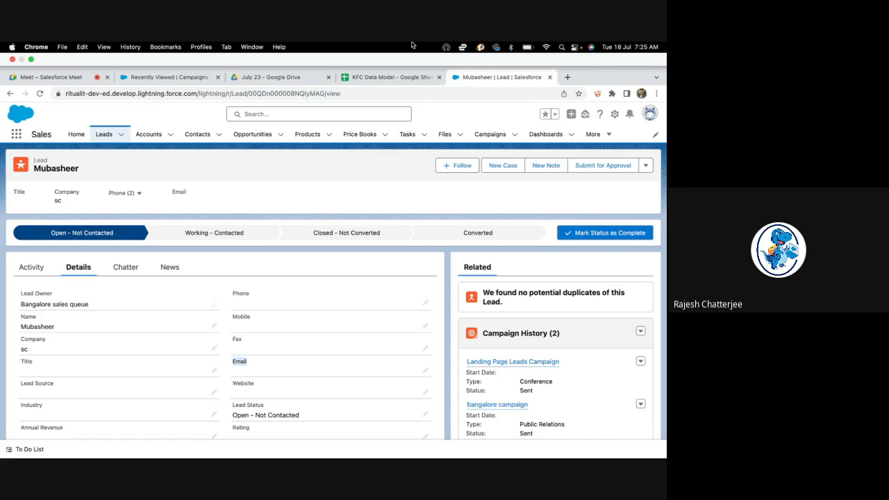
pyautogui.click(401, 78)
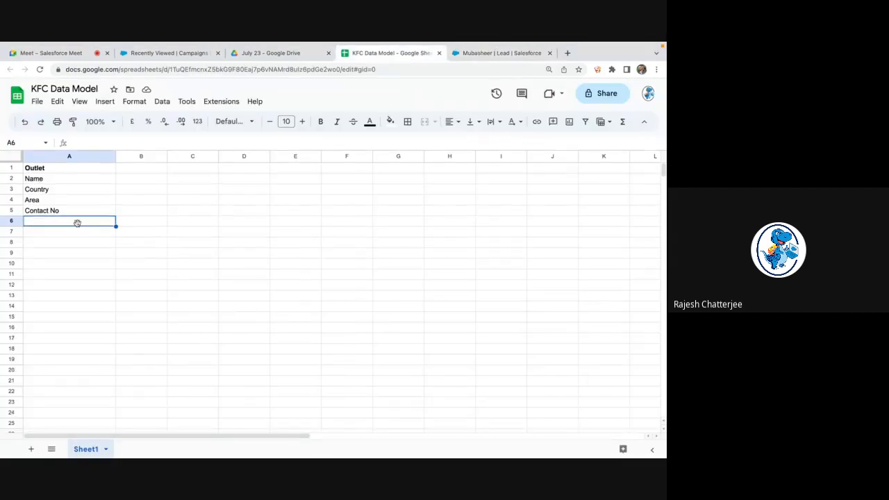
pyautogui.write('re')
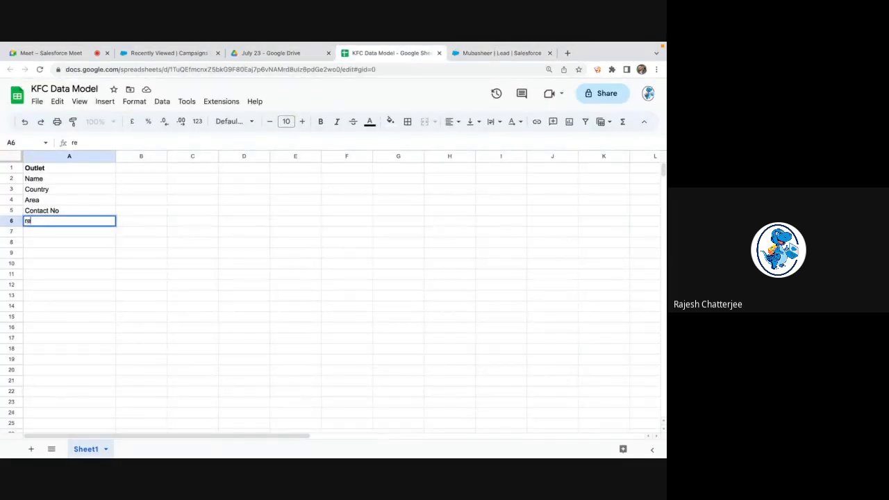
pyautogui.write('vinue')
# Switch to the Salesforce lead record and highlight its Phone field label
pyautogui.click(476, 55)
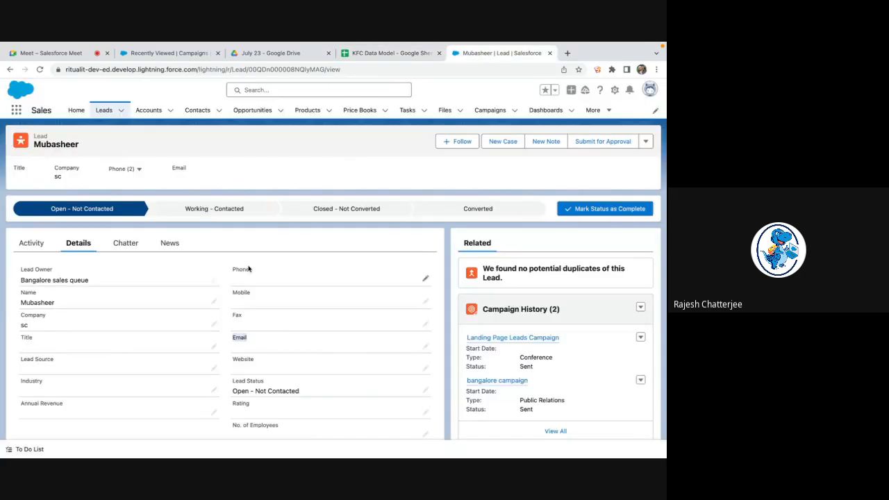
pyautogui.moveTo(246, 267); pyautogui.dragTo(232, 270)
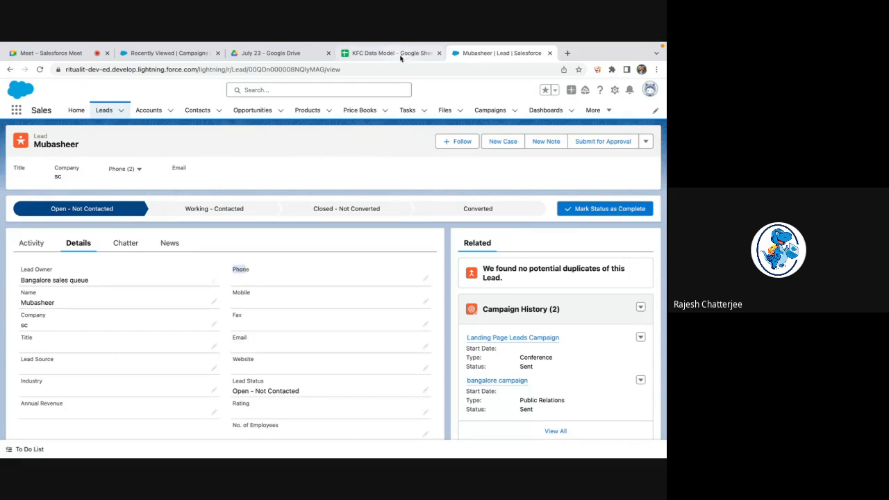
# Highlight the lead's name in the record header and the Phone field label in the details
pyautogui.moveTo(81, 145); pyautogui.dragTo(35, 146)
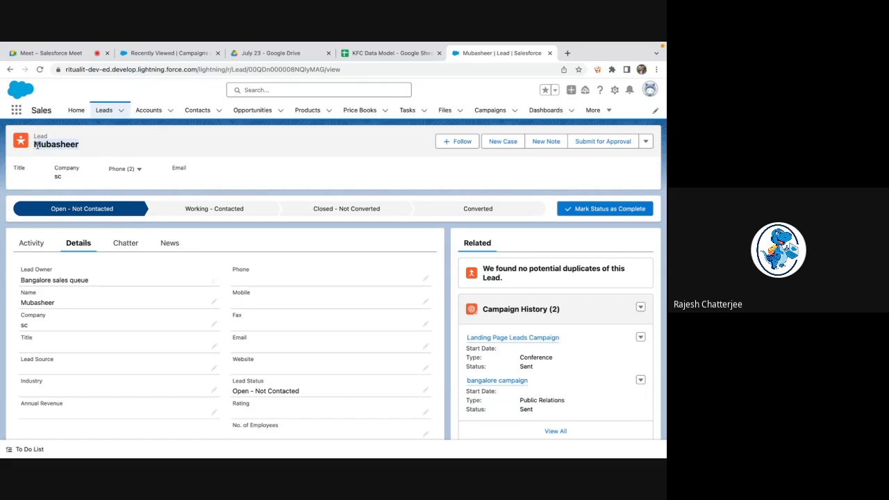
pyautogui.moveTo(250, 270); pyautogui.dragTo(234, 269)
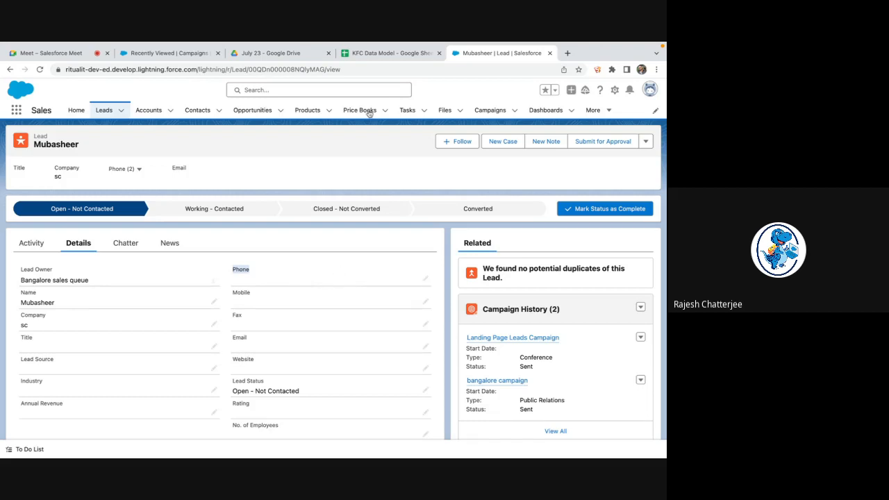
# Switch to the KFC Data Model sheet and enter "Revinue" in cell B1 as a bold object heading
pyautogui.click(387, 55)
pyautogui.doubleClick(54, 221)
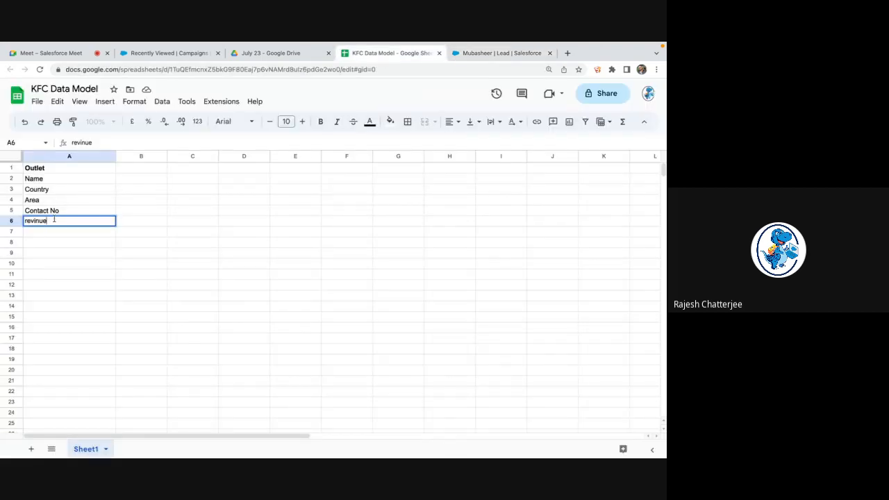
pyautogui.click(138, 173)
pyautogui.write('Revinue')
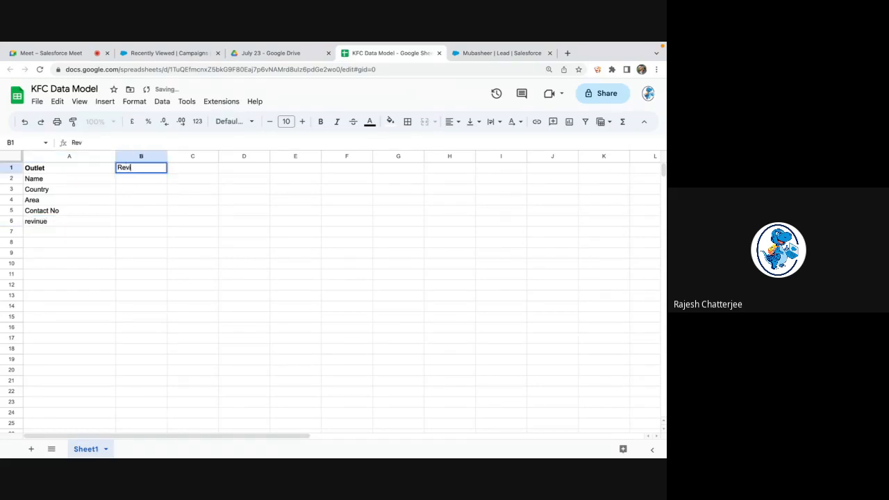
pyautogui.press('Return')
pyautogui.click(144, 170)
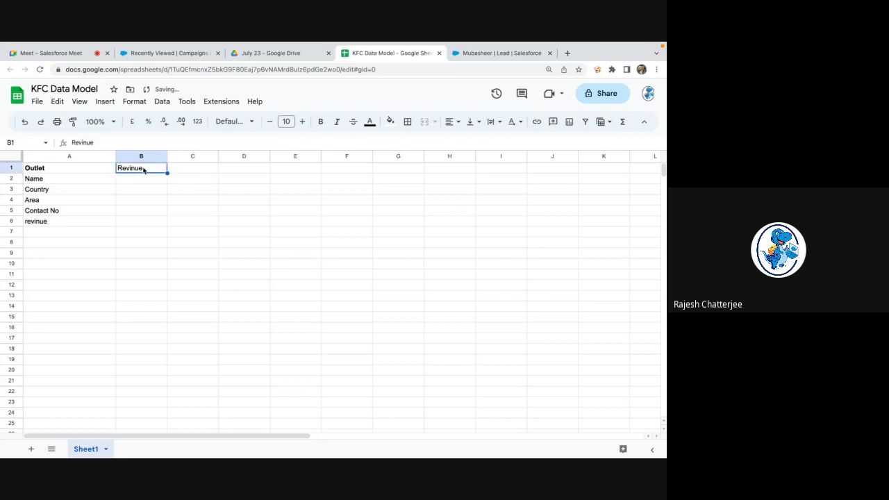
pyautogui.hotkey('ctrl', 'b')
# Enter "Name", "Which Month" and "Year" in cells B2 to B4 as fields of the Revinue object
pyautogui.click(145, 181)
pyautogui.write('Name')
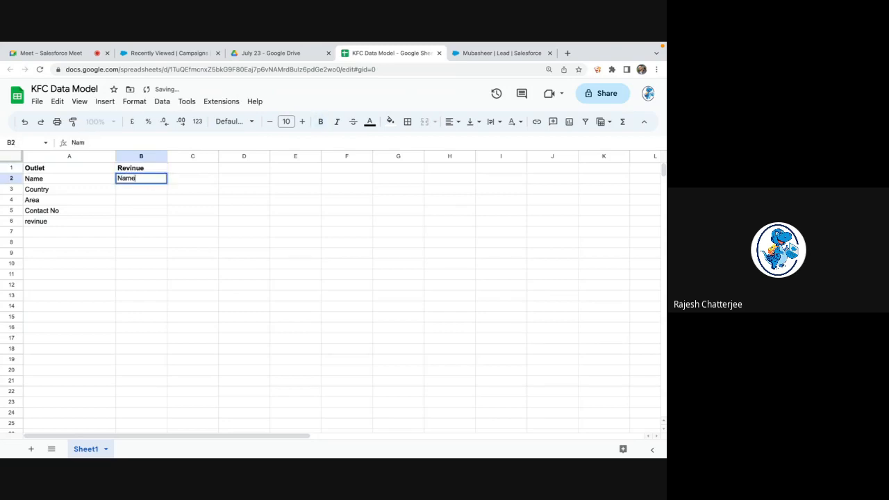
pyautogui.press('Return')
pyautogui.write('Which ')
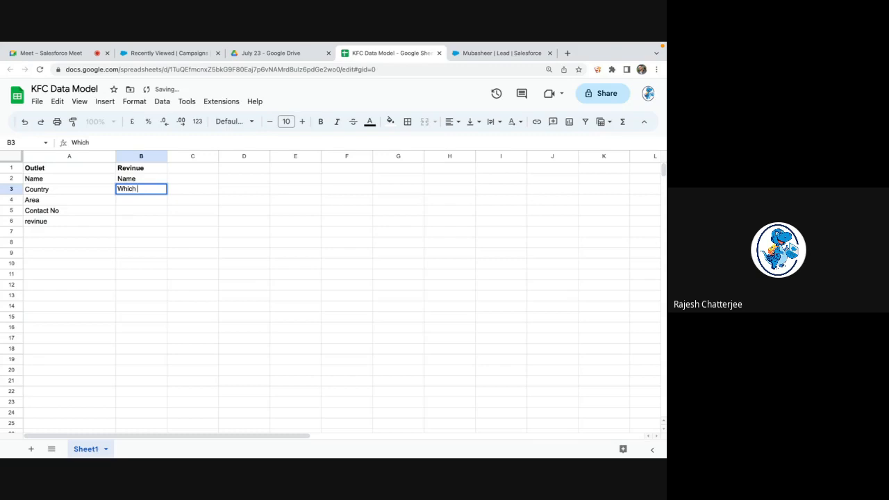
pyautogui.write('Month')
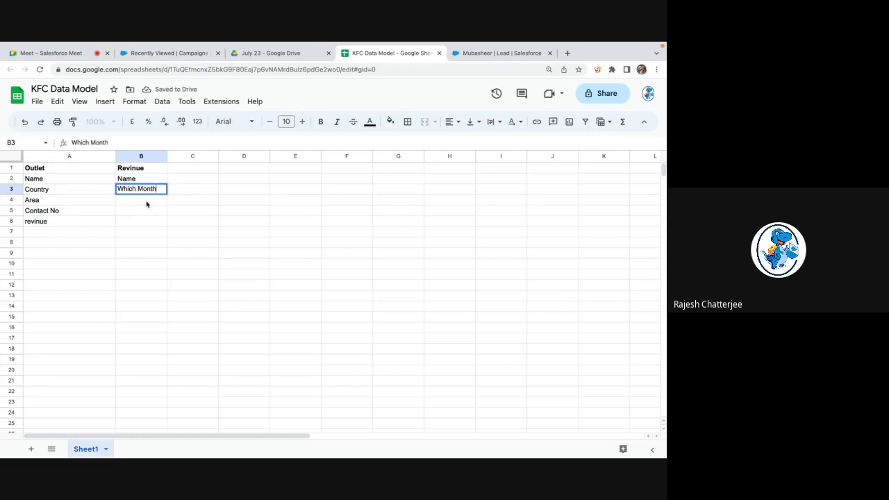
pyautogui.press('Return')
pyautogui.write('Yeat')
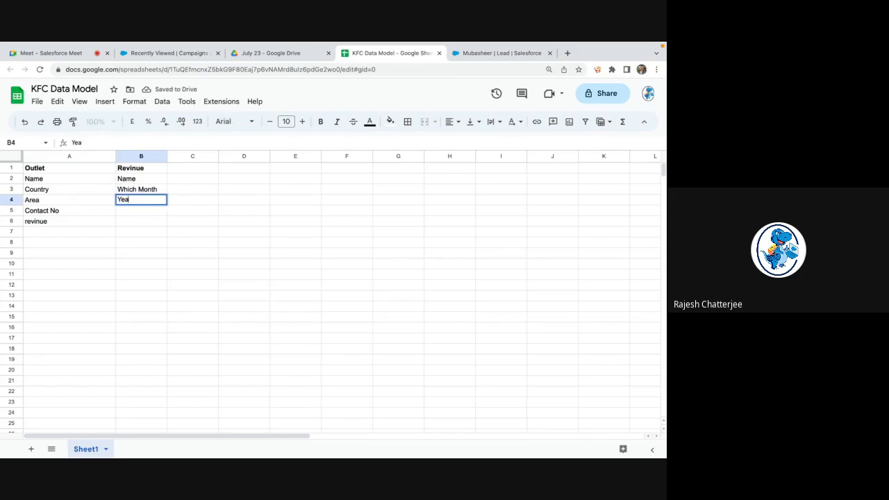
pyautogui.write('r')
pyautogui.press('Return')
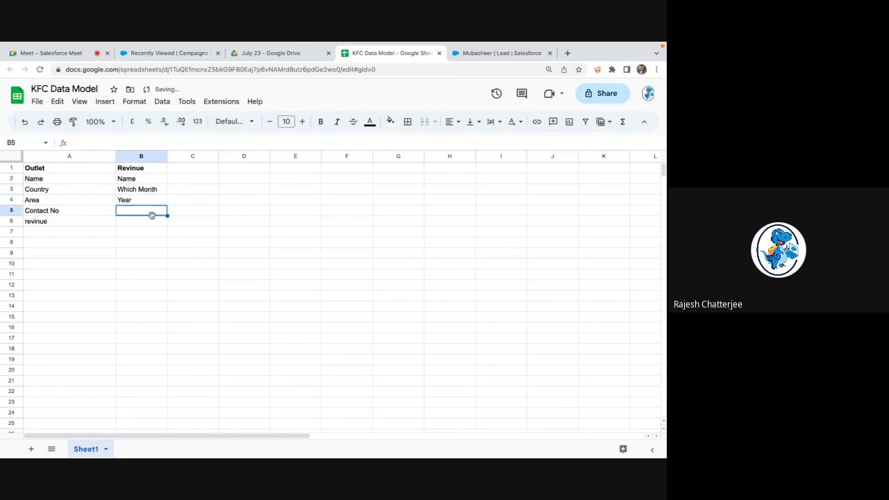
# Enter "Profile" in cell B5 and "Outlet" in cell B6 as further Revinue fields
pyautogui.write('Profile')
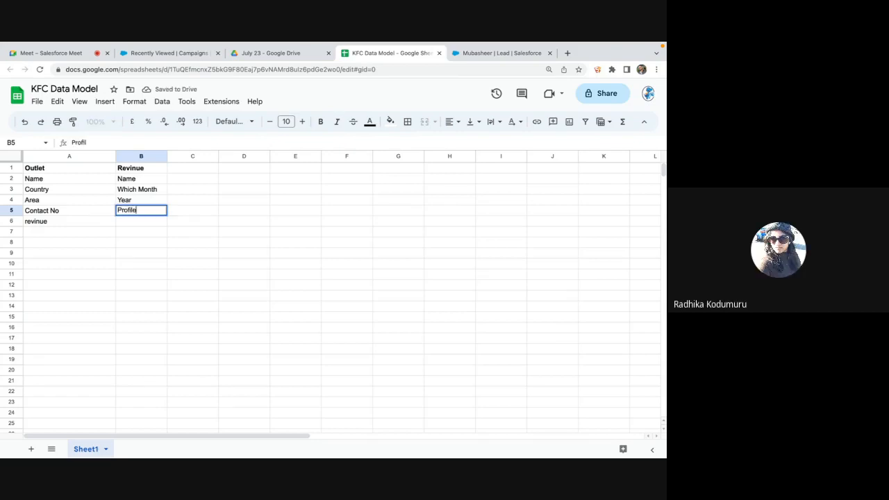
pyautogui.click(162, 254)
pyautogui.click(151, 222)
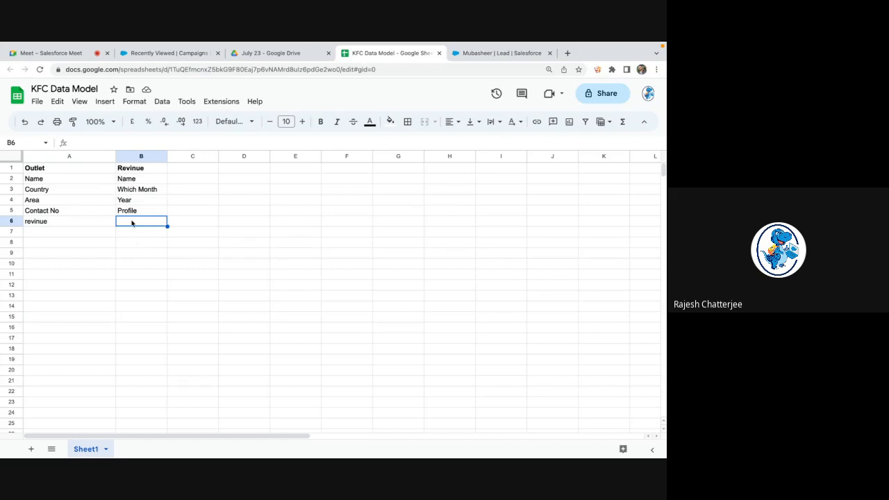
pyautogui.write('Outlet')
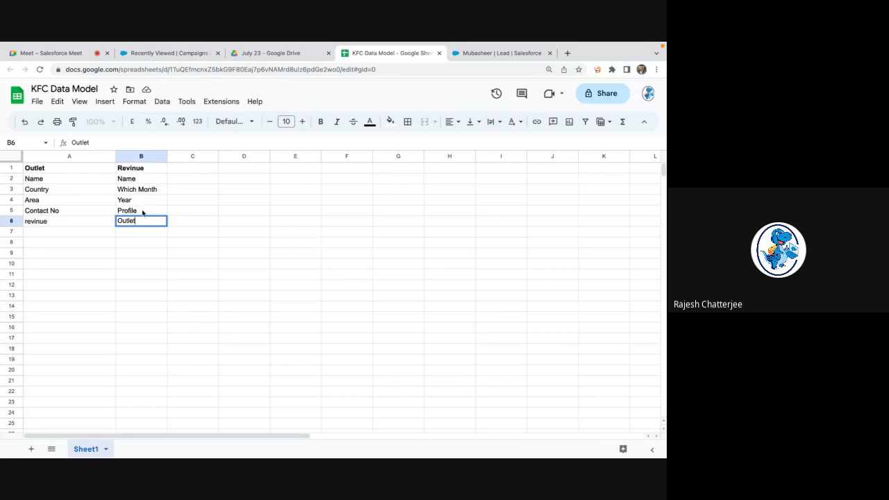
# Replace the field name in cell B5 with "Profit"
pyautogui.click(142, 210)
pyautogui.write('P')
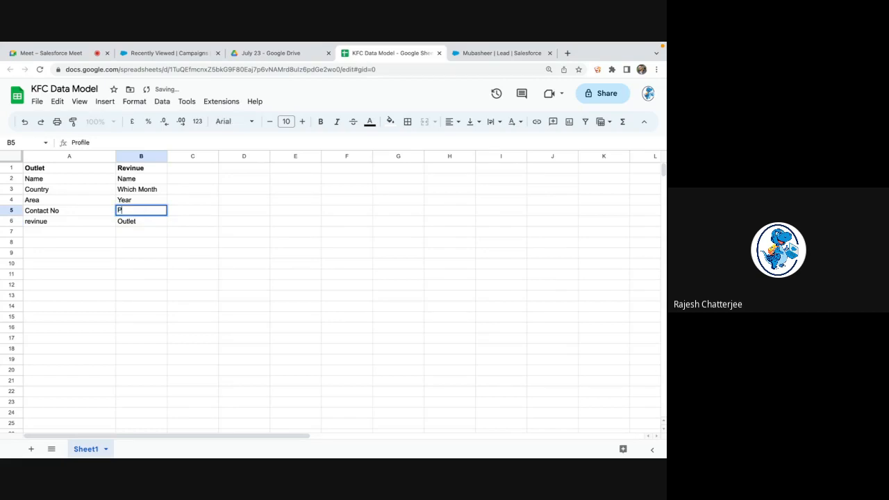
pyautogui.write('rofit')
pyautogui.click(149, 223)
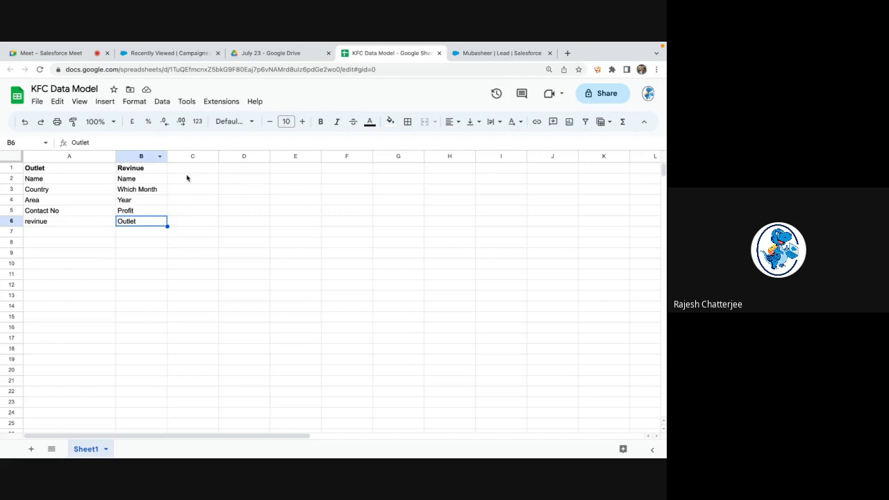
# Delete the "revinue" field from cell A6 in the Outlet column
pyautogui.click(100, 224)
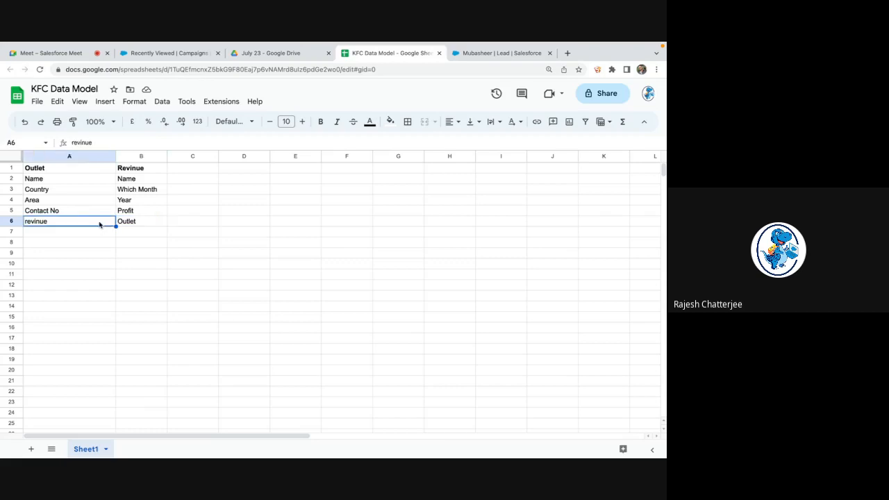
pyautogui.press('Delete')
pyautogui.click(70, 212)
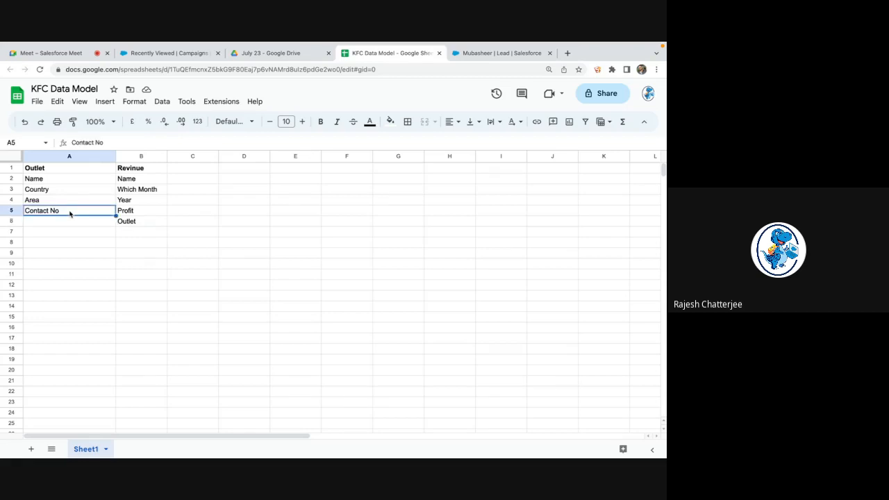
# Switch to the Google Meet call, mute the microphone and turn it back on
pyautogui.click(78, 51)
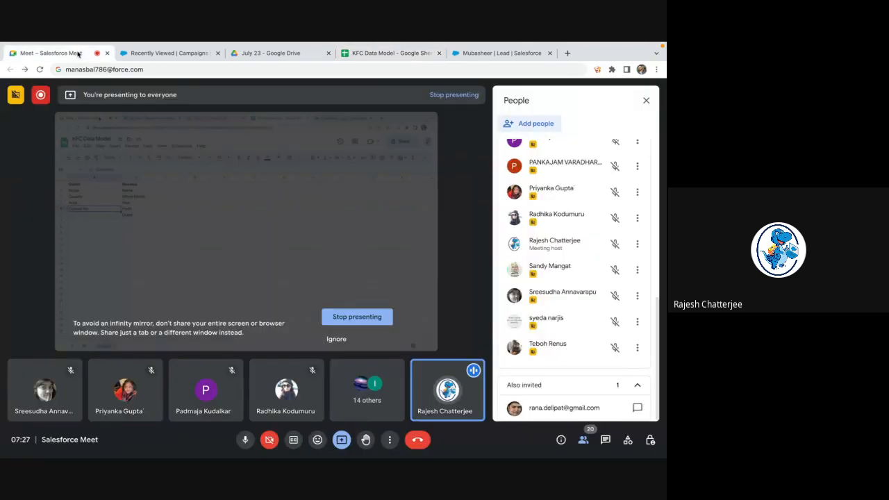
pyautogui.click(243, 441)
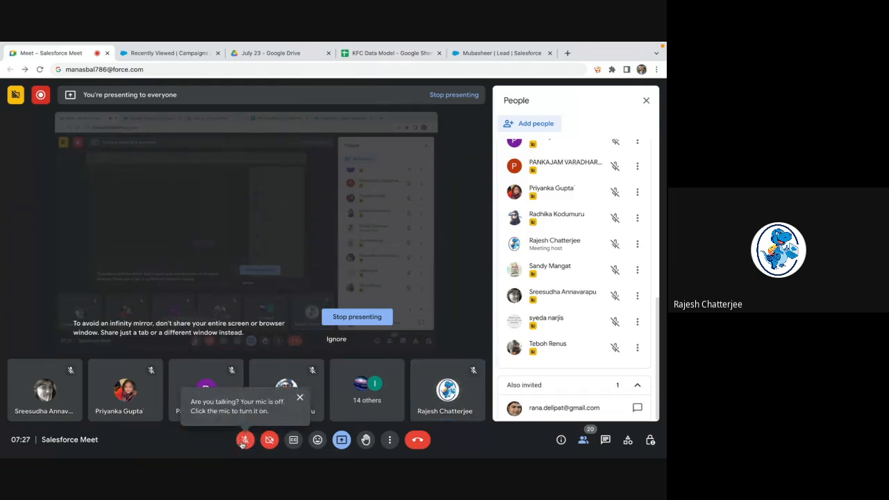
pyautogui.click(244, 440)
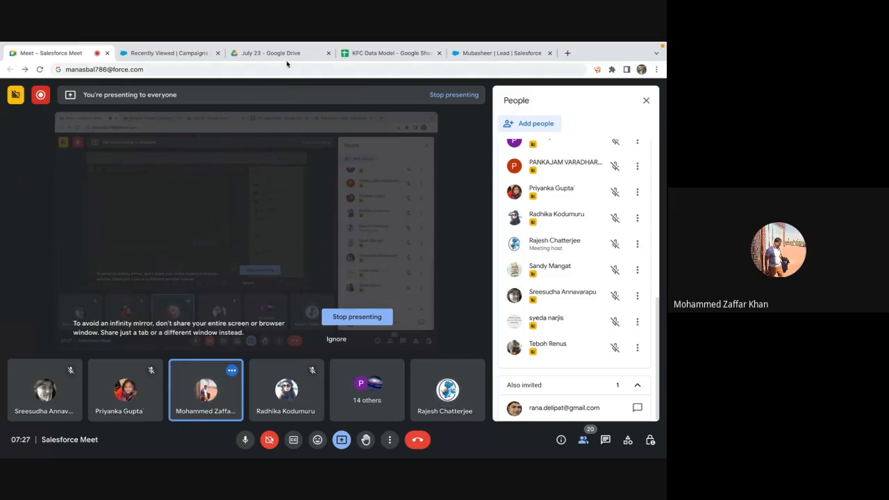
# Return to the KFC Data Model sheet and enter "Date" in cell B7 as another Revinue field
pyautogui.click(372, 58)
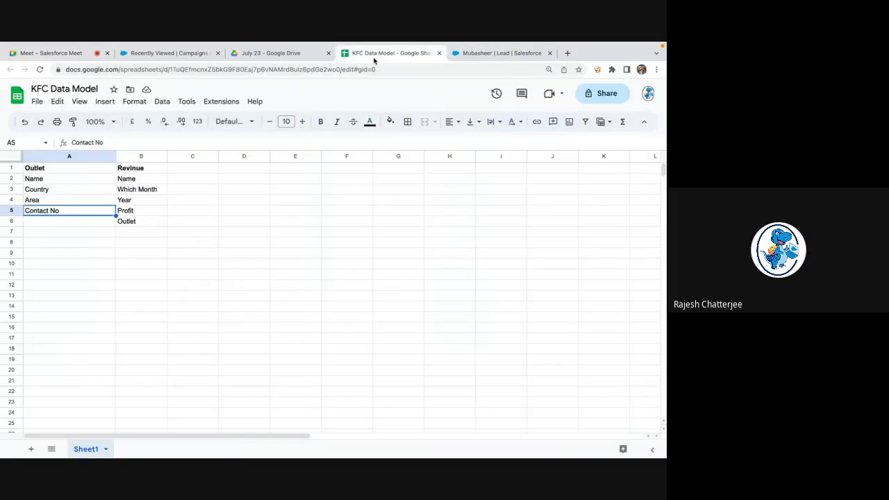
pyautogui.click(144, 233)
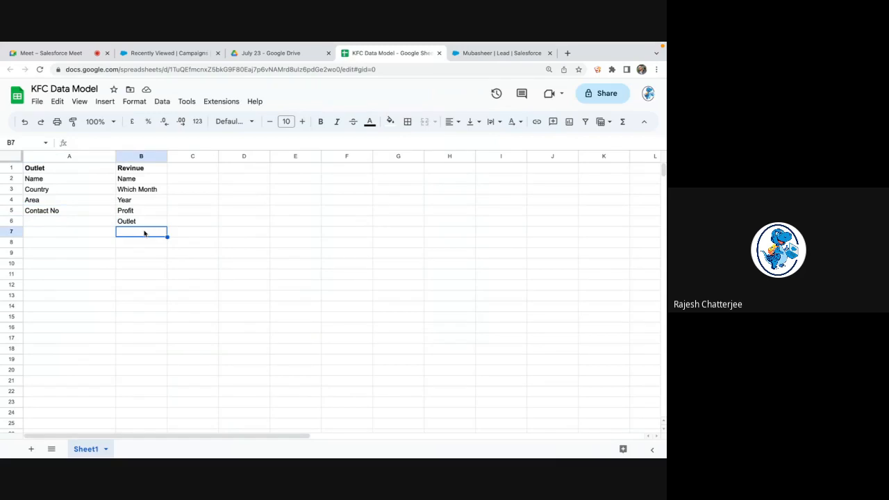
pyautogui.click(138, 191)
pyautogui.click(136, 201)
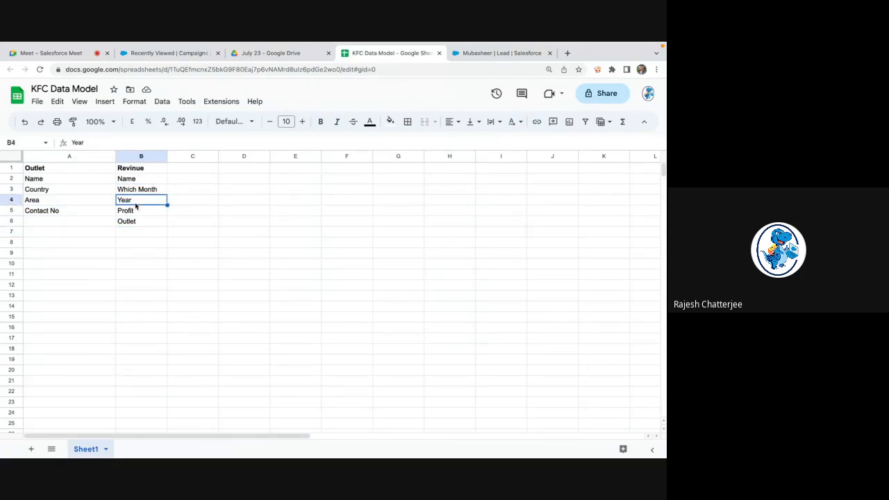
pyautogui.click(132, 238)
pyautogui.write('Date')
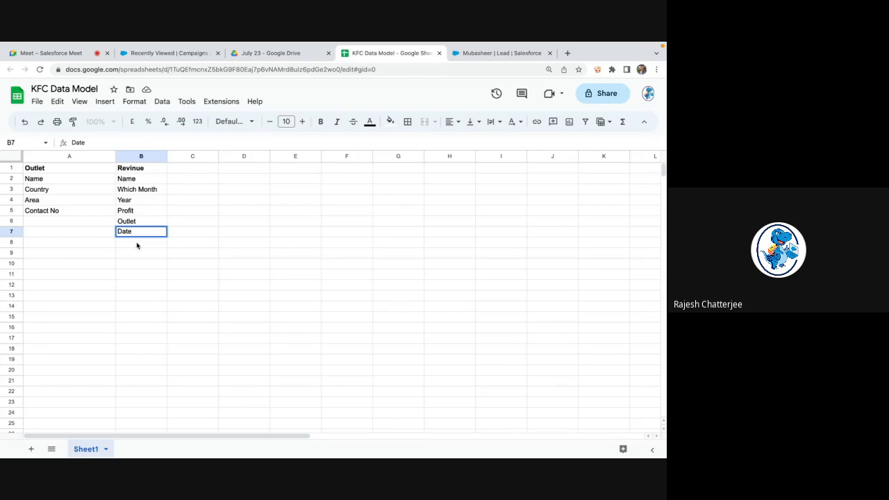
pyautogui.click(132, 212)
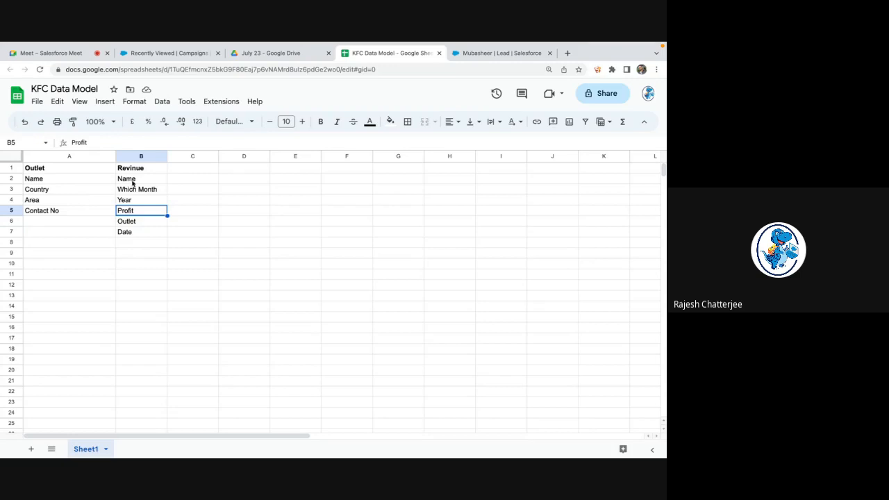
# Enter "location" in cell A6 as another field of the Outlet object
pyautogui.moveTo(180, 45)
pyautogui.click(75, 225)
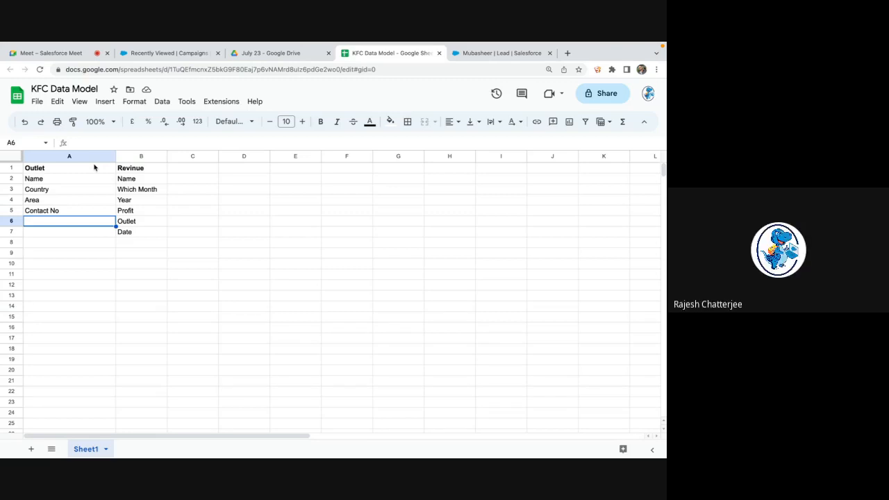
pyautogui.write('loca')
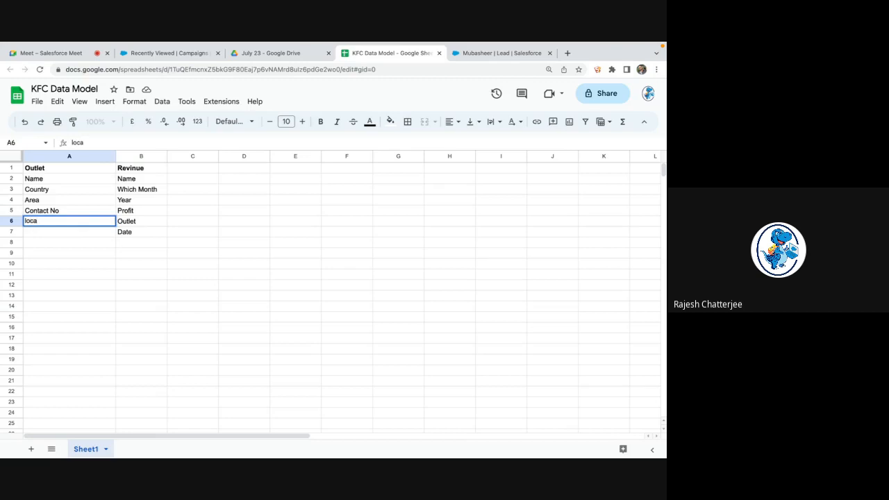
pyautogui.write('tion')
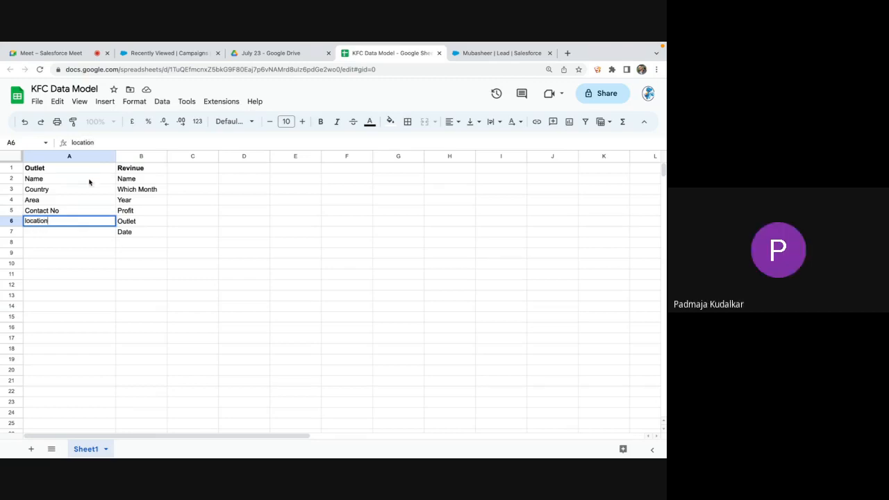
# Add the fields Manager Name, No of employee and No of Order per day below location in the Outlet column, cells A7 to A9
pyautogui.click(82, 231)
pyautogui.write('Manager Name')
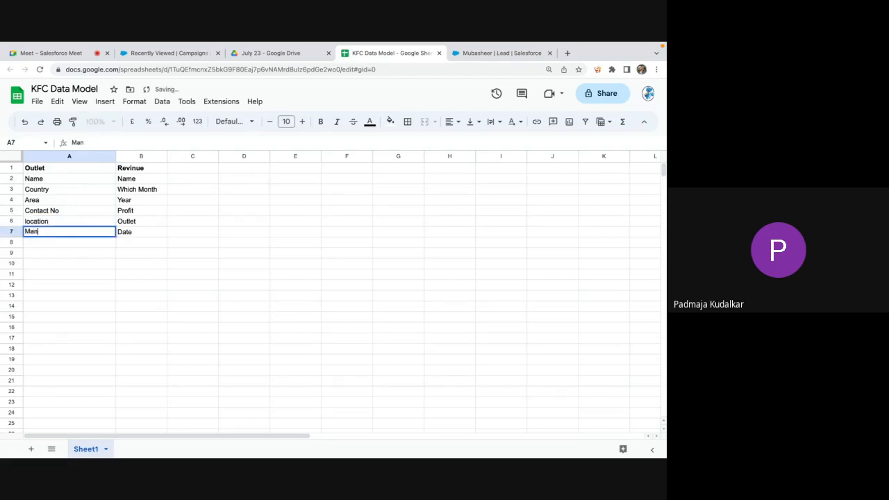
pyautogui.click(76, 246)
pyautogui.write('No of')
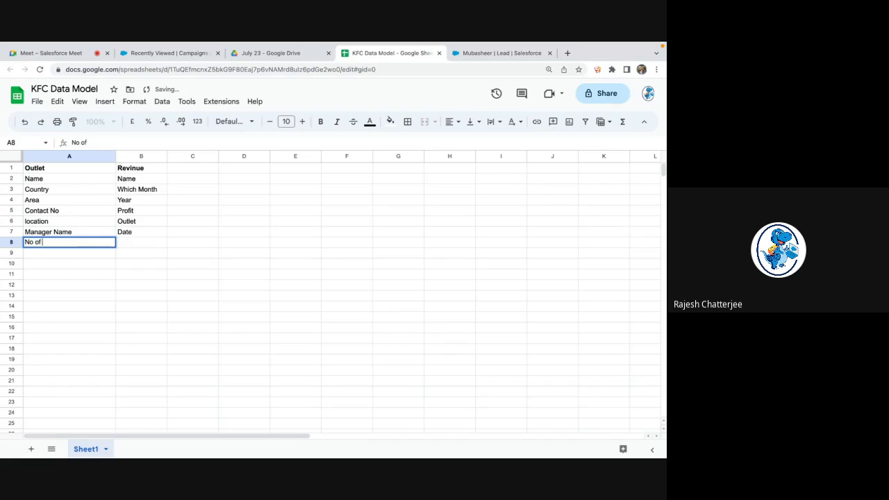
pyautogui.write(' employee')
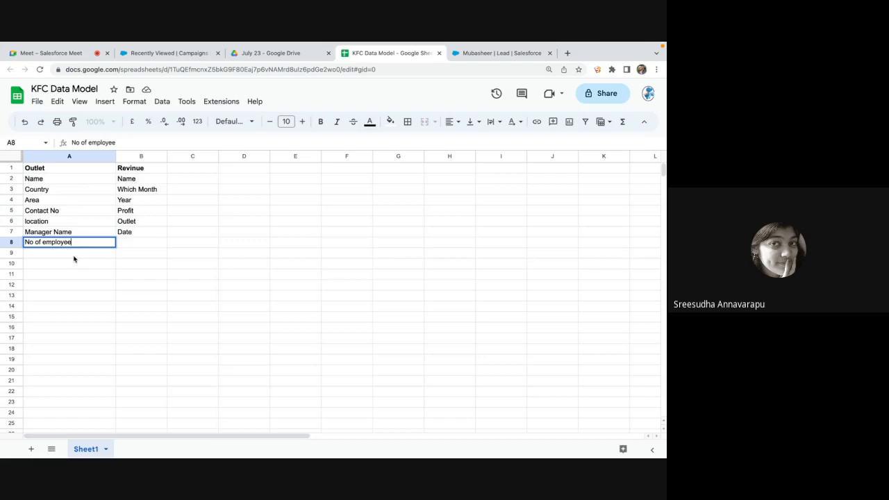
pyautogui.press('Return')
pyautogui.write('N')
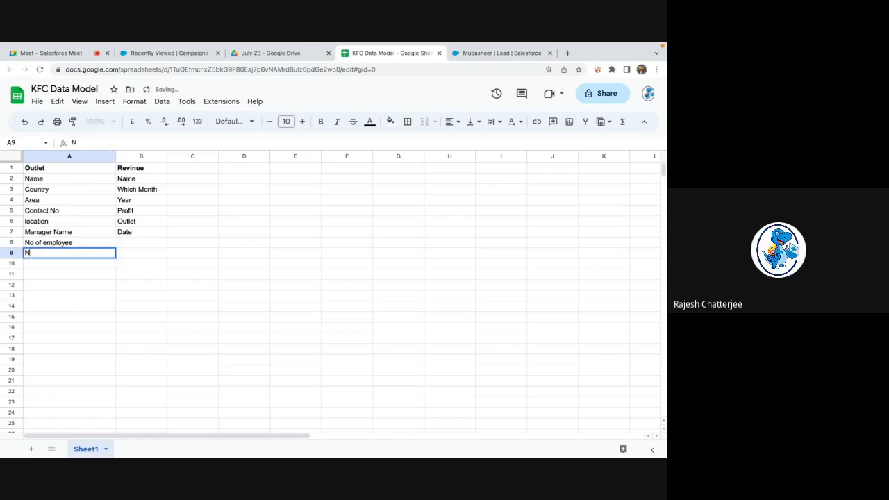
pyautogui.write('o of Order')
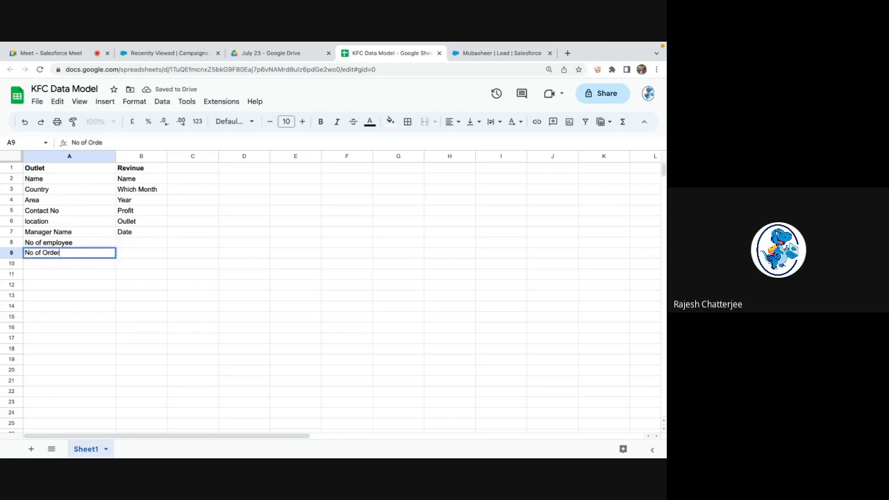
pyautogui.write(' per day')
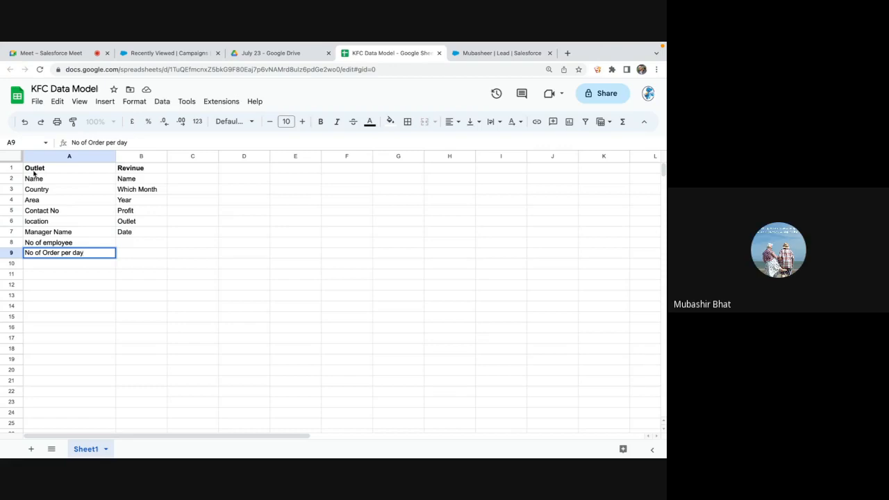
# Switch to the Meet call, look through its participant list, and return to the KFC Data Model sheet
pyautogui.click(49, 54)
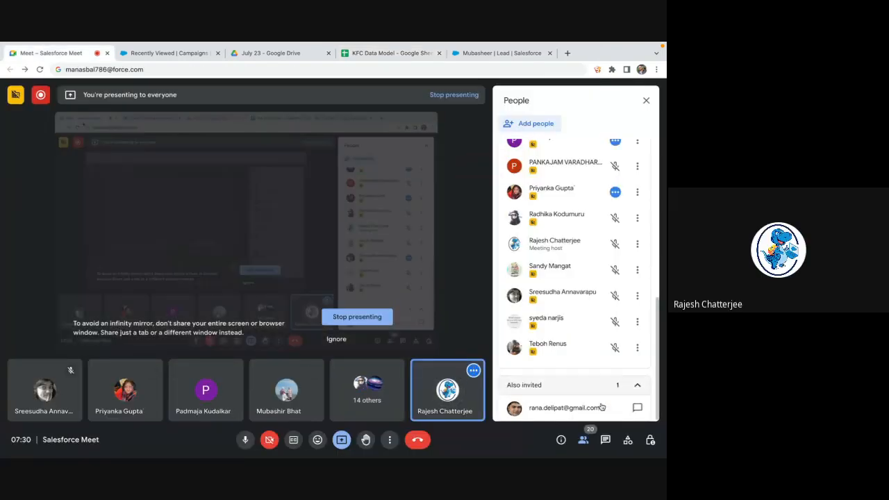
pyautogui.scroll(3, 571, 282)
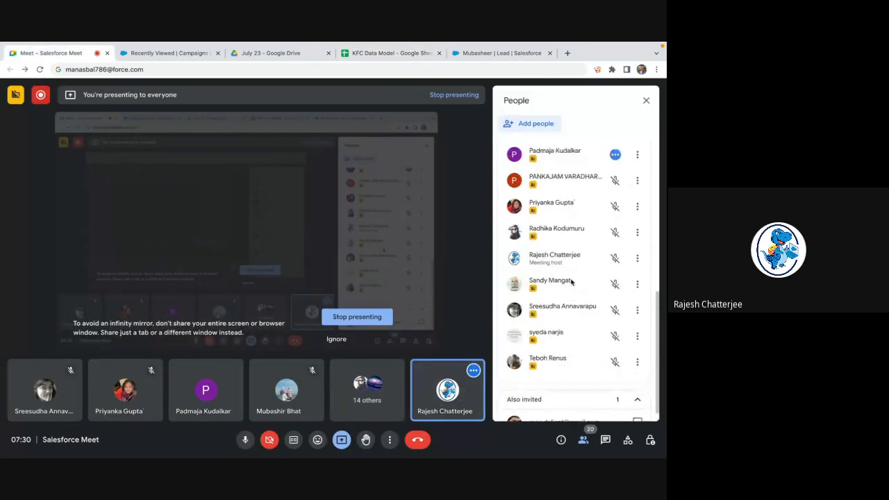
pyautogui.scroll(1, 571, 281)
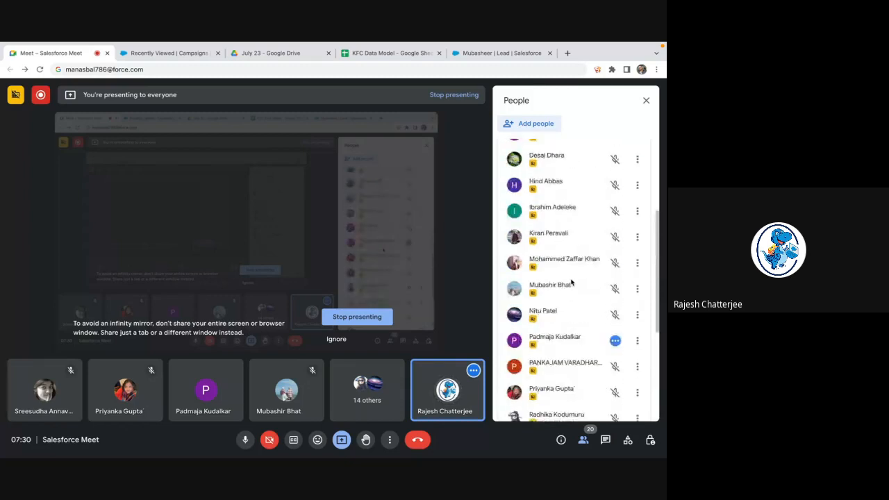
pyautogui.scroll(4, 570, 281)
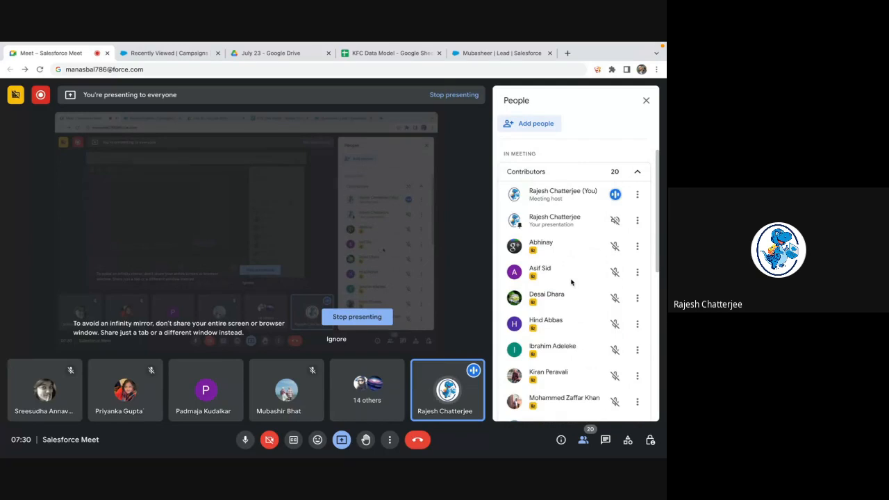
pyautogui.scroll(-8, 571, 282)
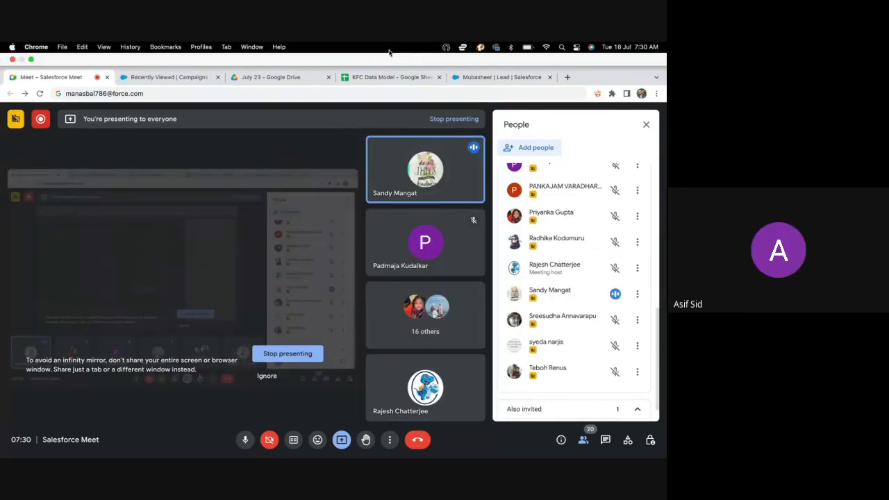
pyautogui.click(389, 53)
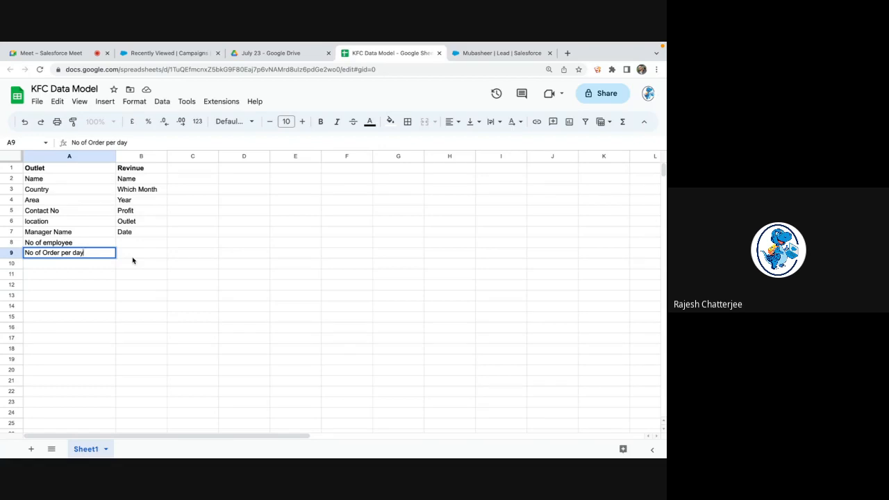
# Add the field "working Hours" to the Outlet column in cell A10
pyautogui.click(204, 174)
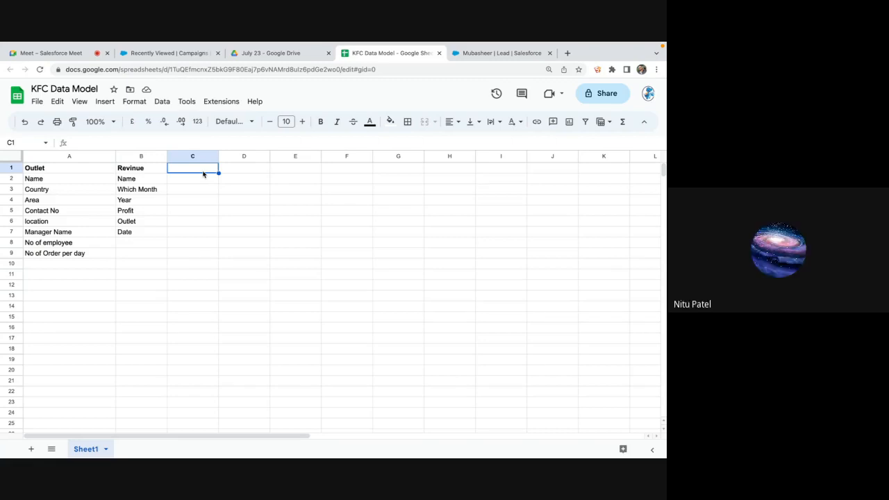
pyautogui.click(97, 270)
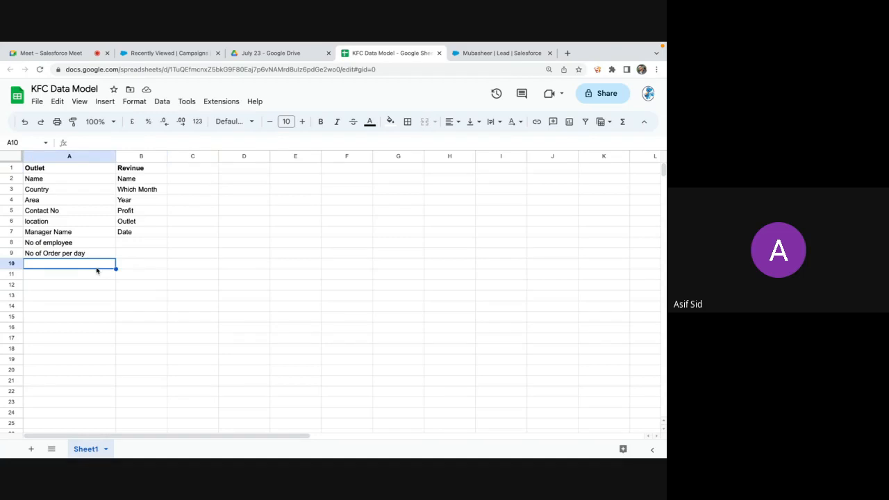
pyautogui.write('working Hou')
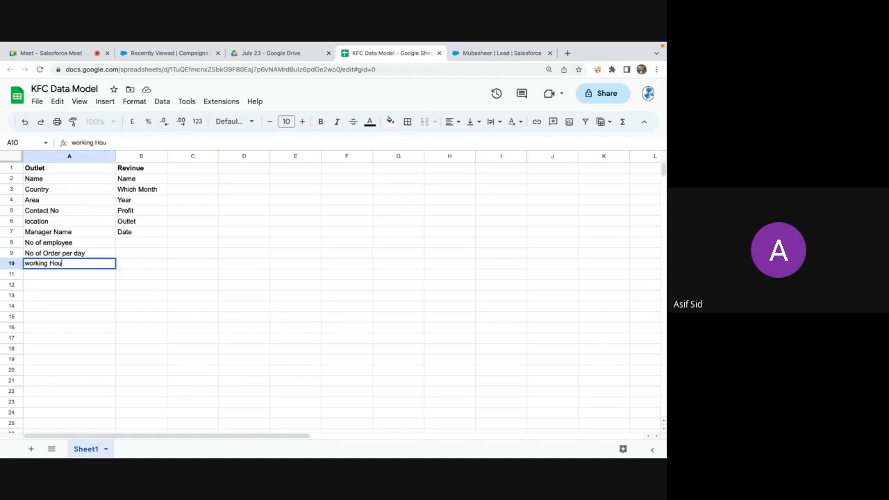
pyautogui.write('rs')
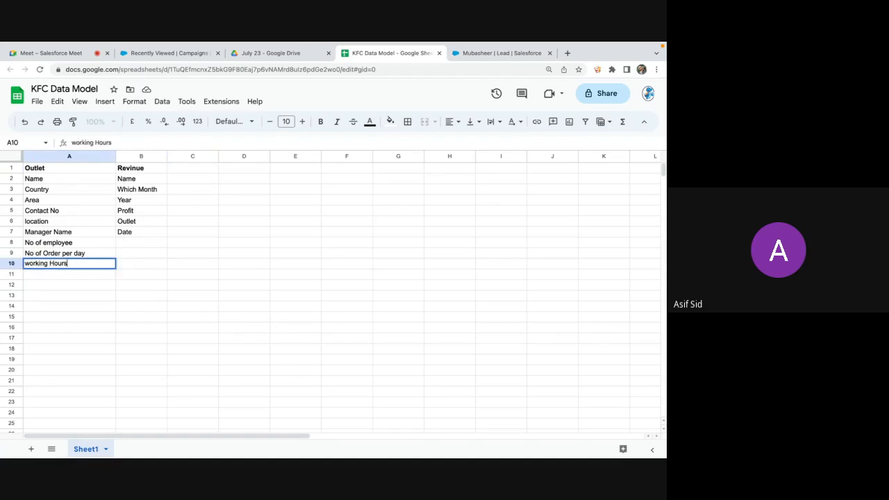
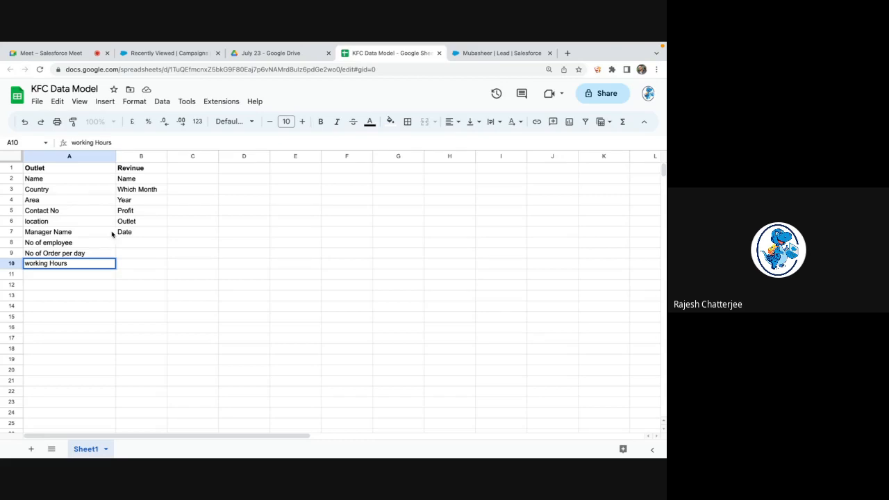
# Open the Salesforce lead record for editing, view its Lead Status and Lead Source options, and return to the KFC Data Model sheet
pyautogui.click(497, 56)
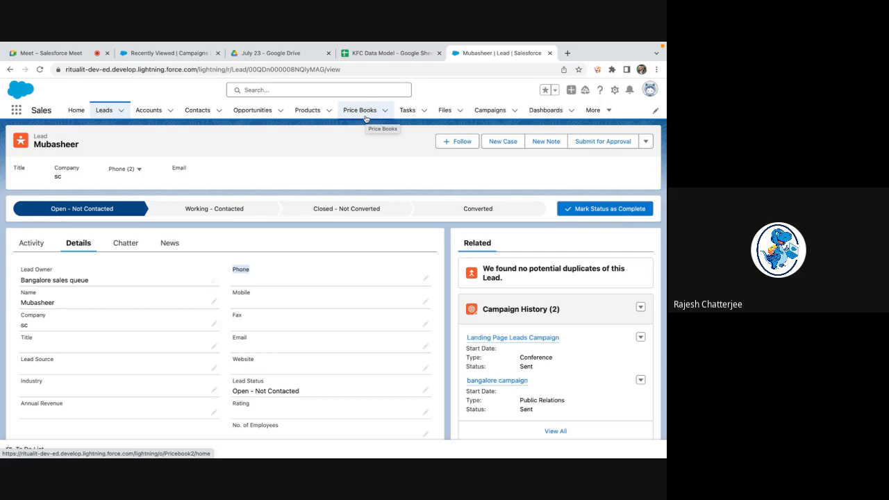
pyautogui.click(384, 58)
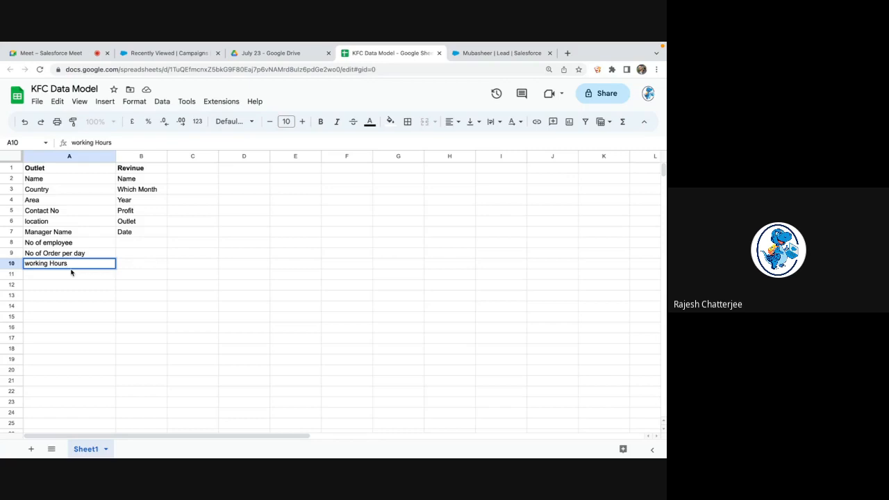
pyautogui.click(514, 55)
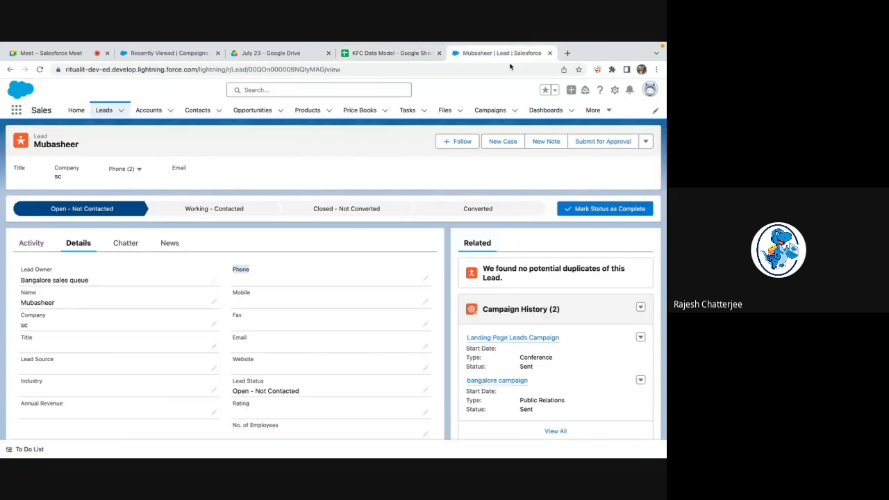
pyautogui.click(645, 143)
pyautogui.click(601, 223)
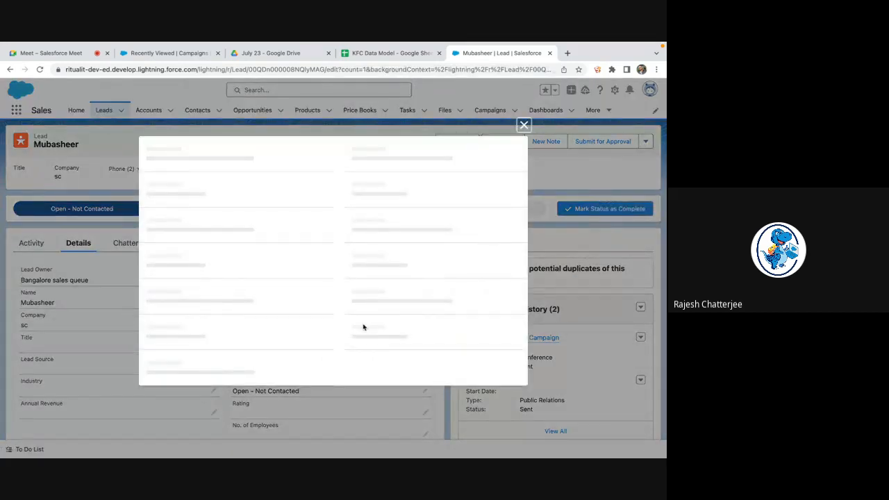
pyautogui.scroll(-2, 362, 324)
pyautogui.click(381, 285)
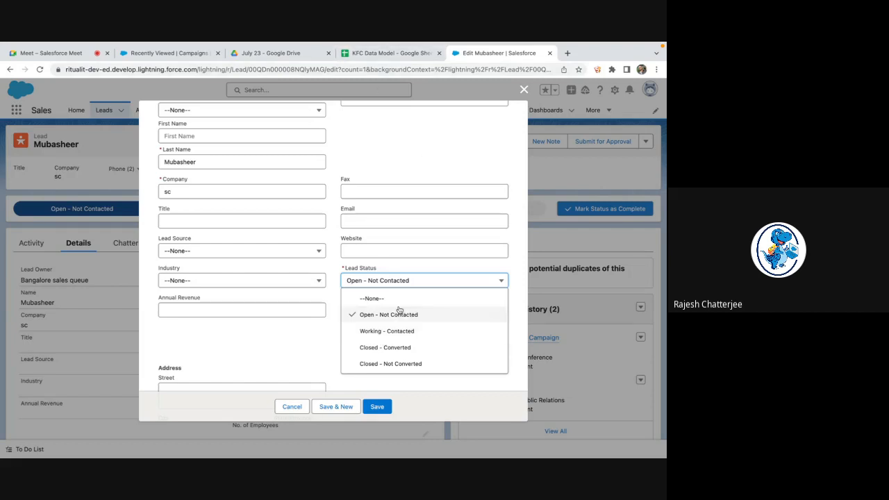
pyautogui.click(249, 251)
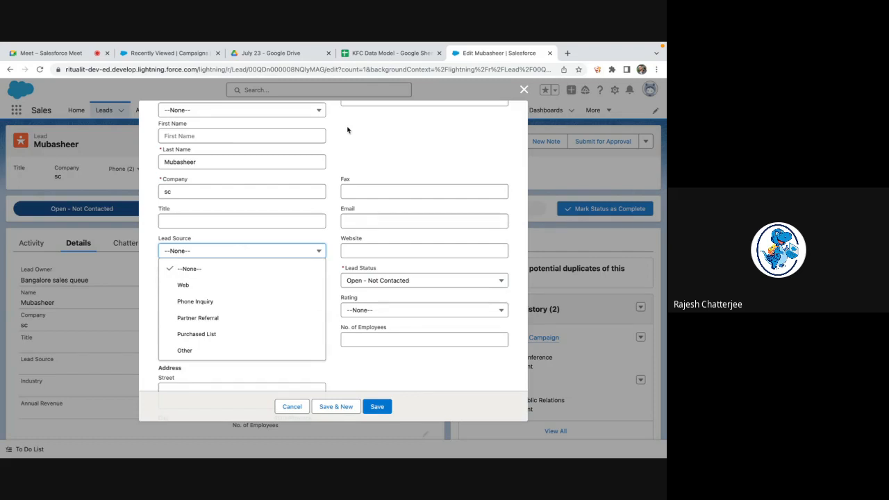
pyautogui.click(399, 54)
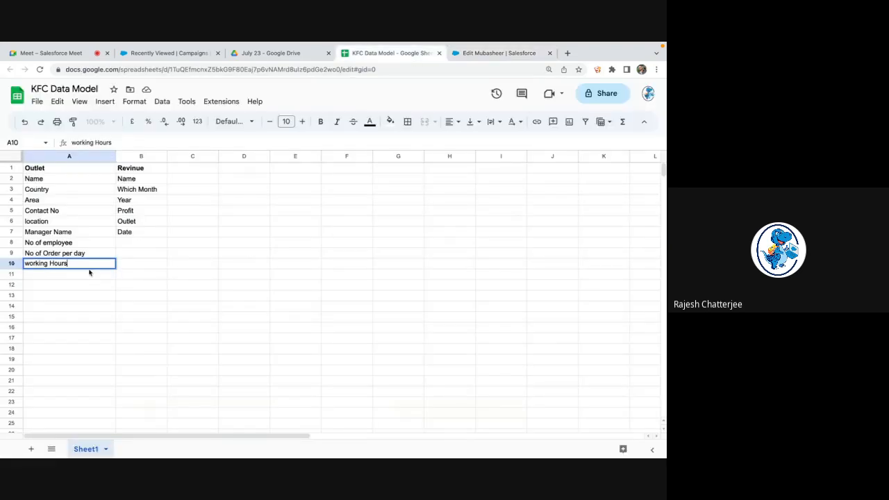
# Mute the microphone in the Meet call and return to the KFC Data Model sheet
pyautogui.click(76, 54)
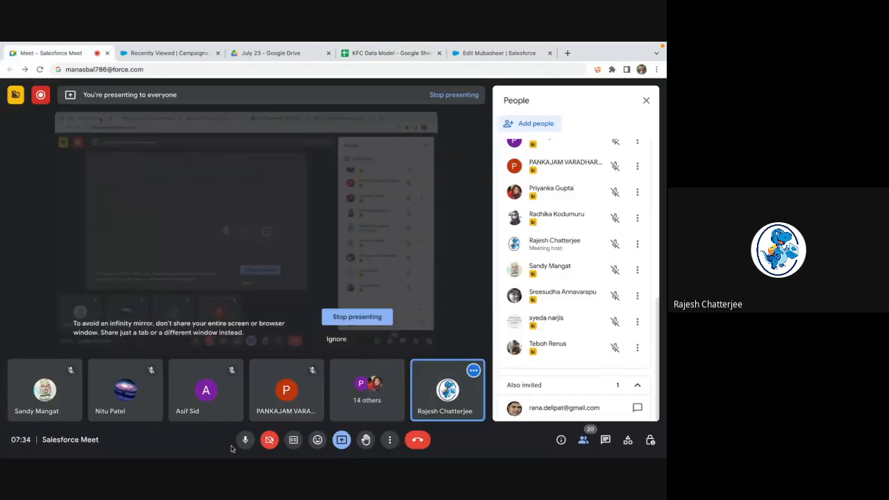
pyautogui.click(245, 445)
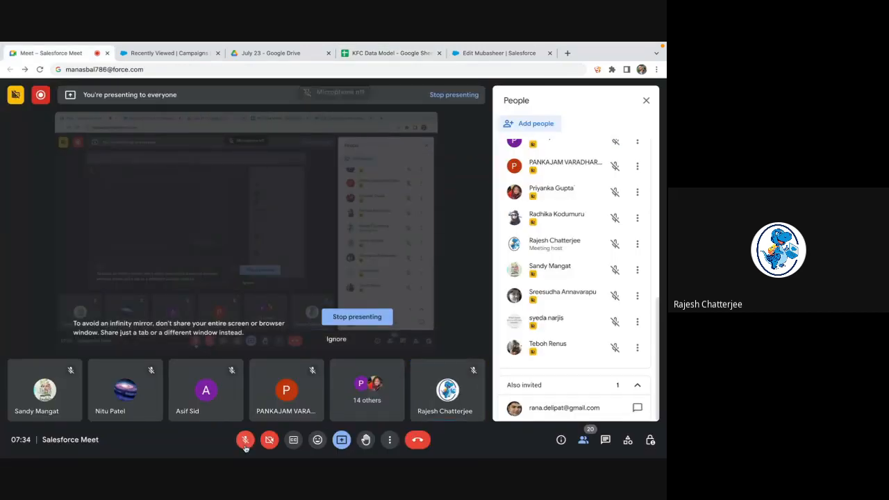
pyautogui.click(410, 55)
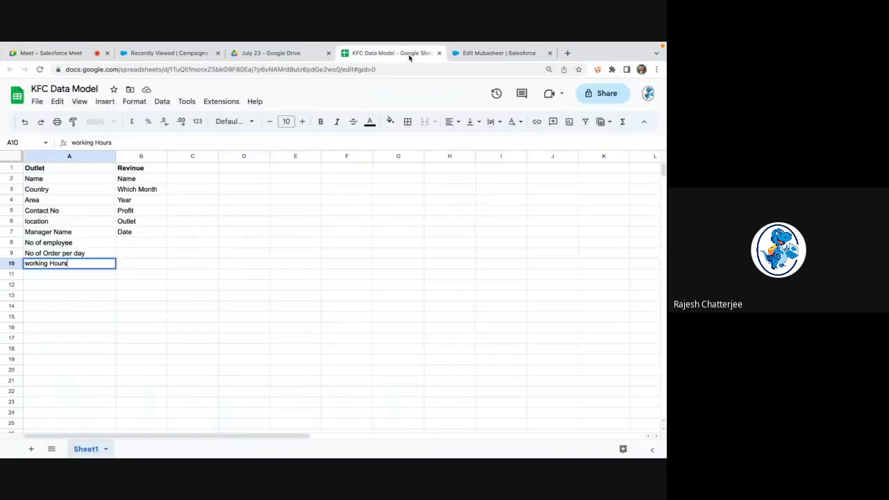
# Append "( Drop Down)" to the Country field in cell A3 of the Outlet column
pyautogui.click(87, 279)
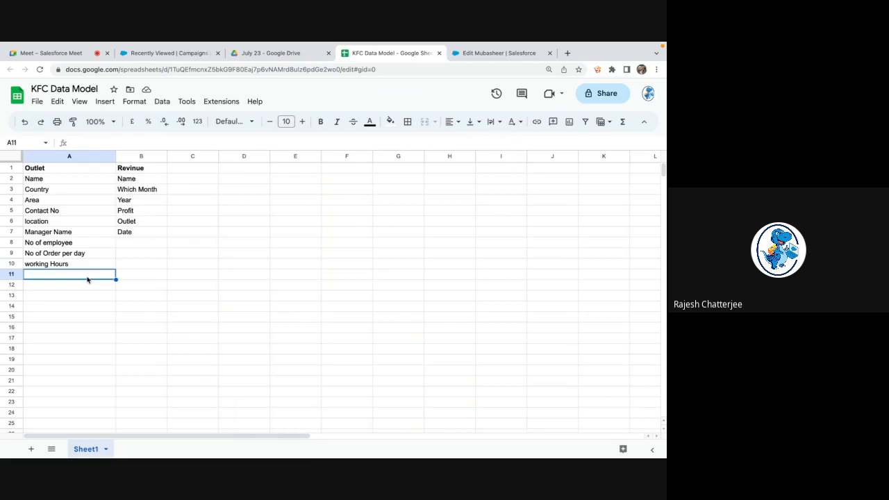
pyautogui.click(59, 179)
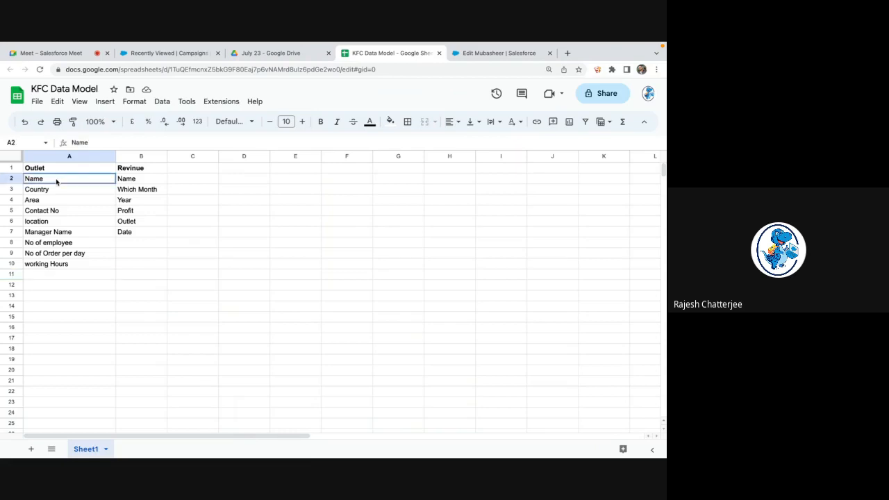
pyautogui.keyDown('shift'); pyautogui.click(67, 265); pyautogui.keyUp('shift')
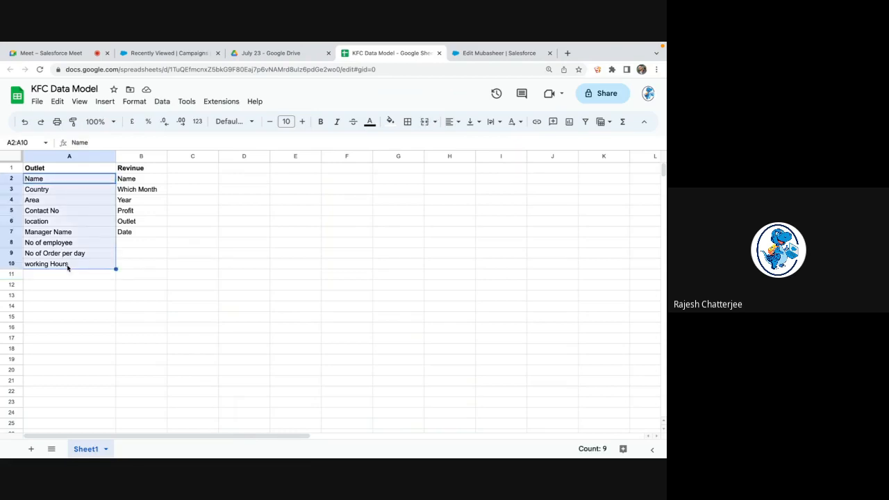
pyautogui.click(80, 189)
pyautogui.doubleClick(80, 189)
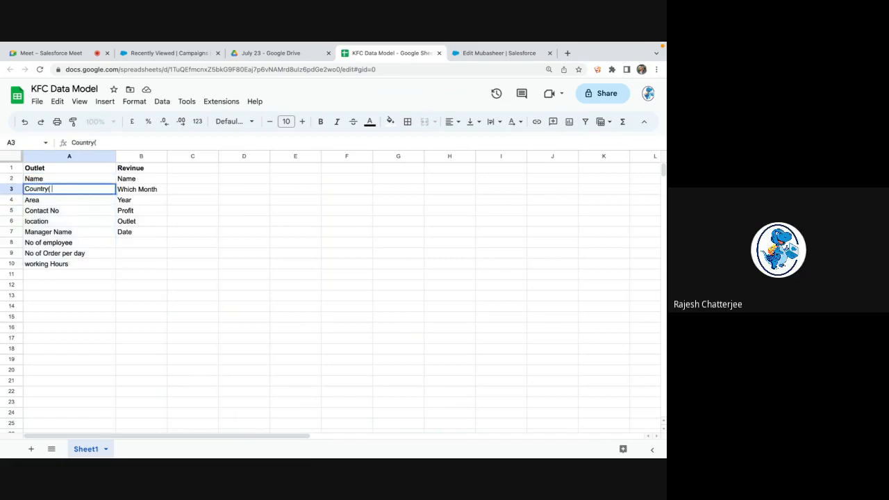
pyautogui.write('( Drop Down)')
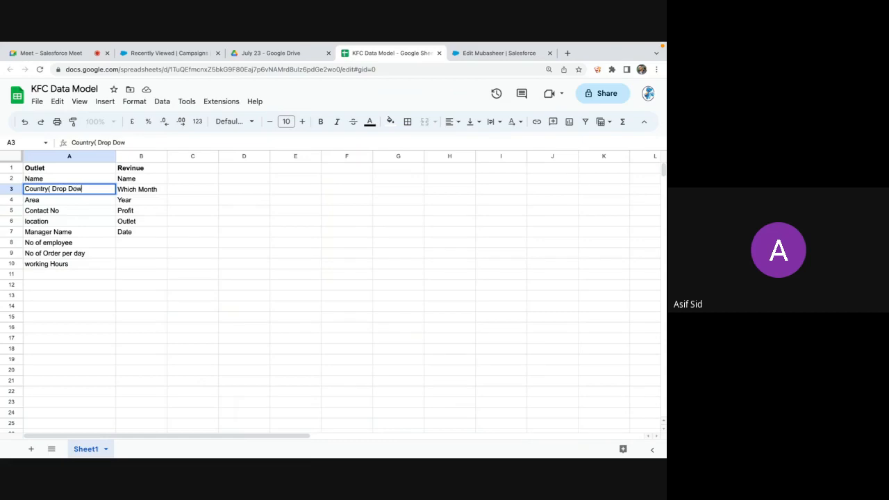
pyautogui.doubleClick(85, 220)
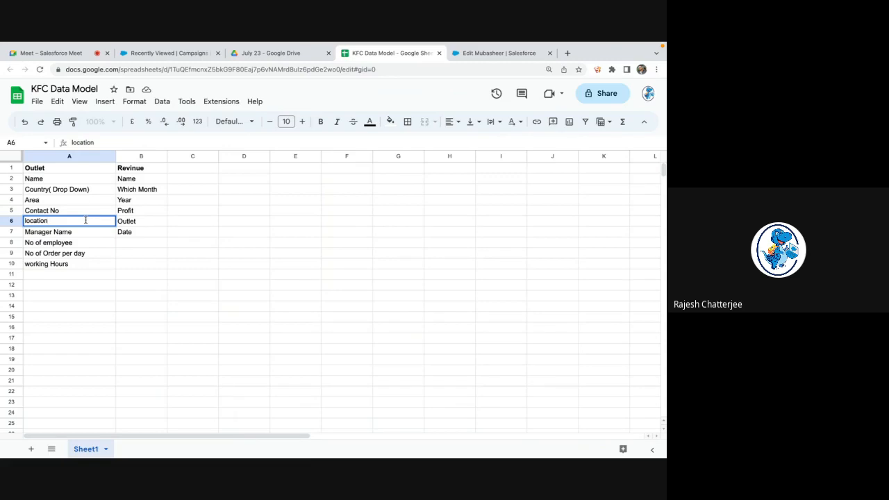
pyautogui.click(62, 189)
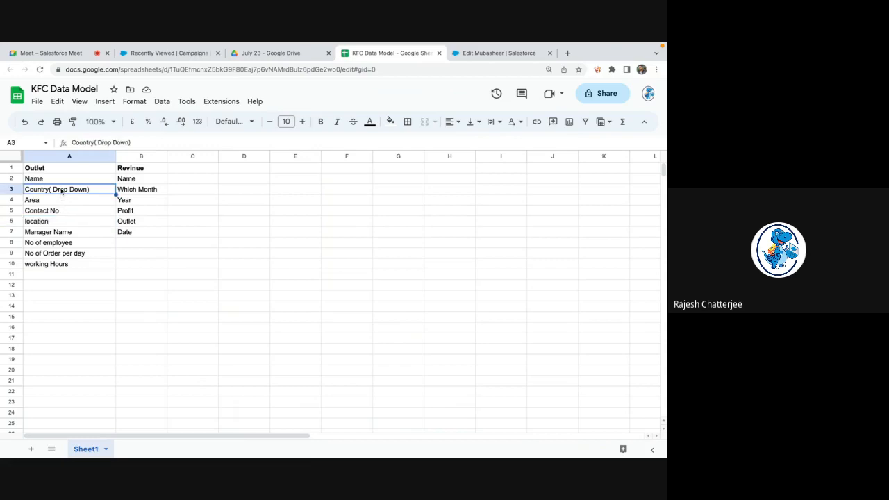
pyautogui.click(50, 221)
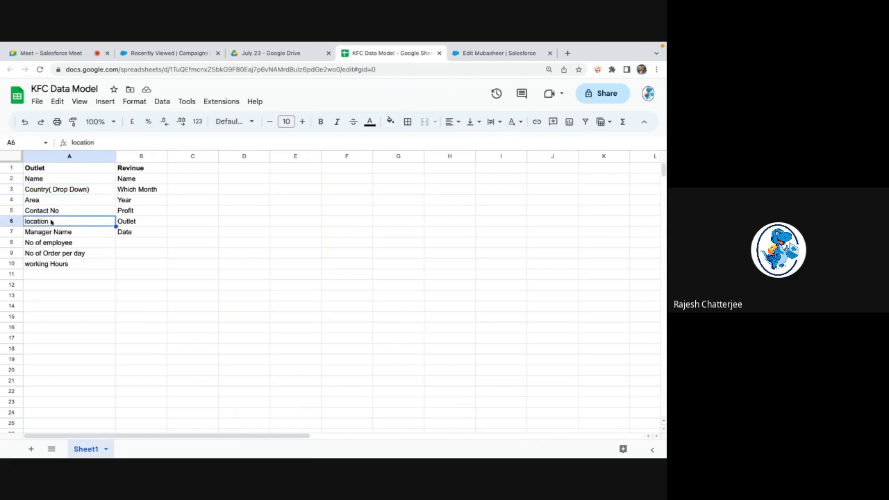
# Replace the location field in cell A6 of the Outlet column with "city"
pyautogui.press('BackSpace')
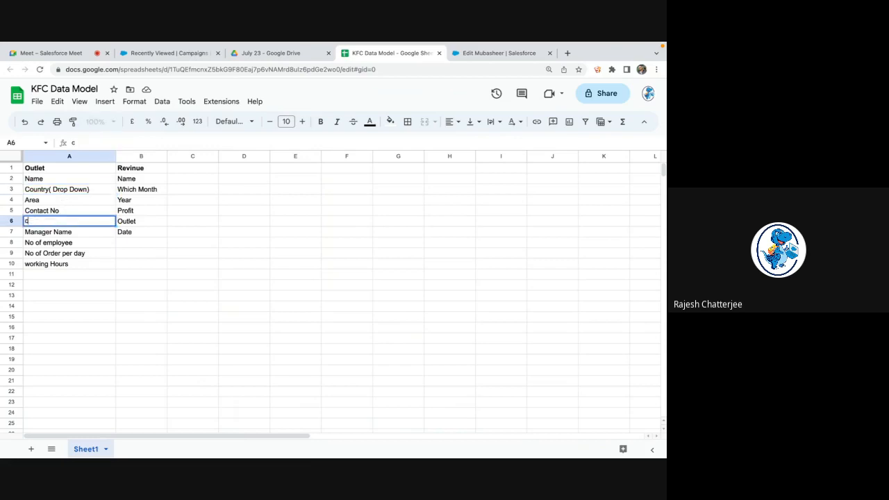
pyautogui.write('city')
pyautogui.click(71, 192)
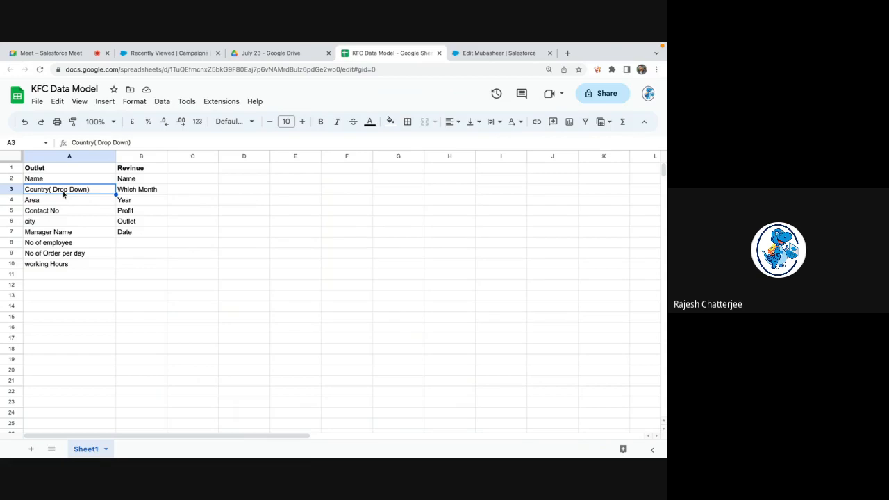
pyautogui.click(66, 223)
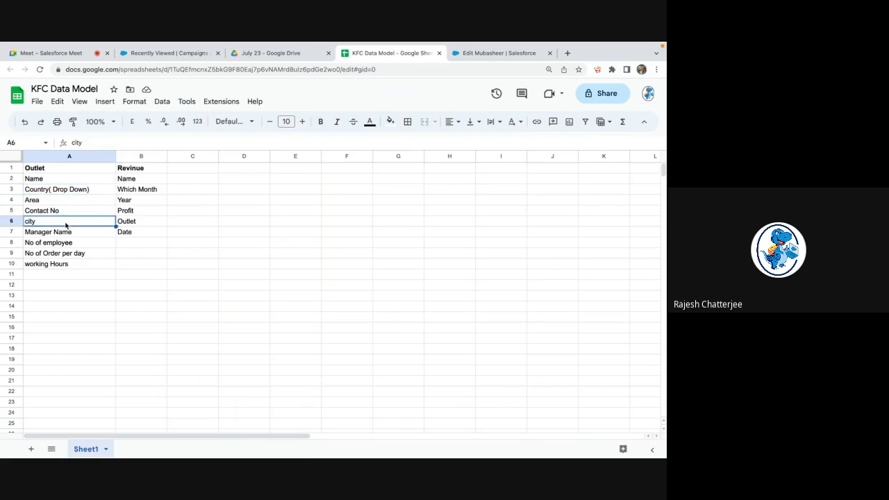
# Append "( Drop Down)" to the city field in cell A6 of the Outlet column
pyautogui.click(73, 190)
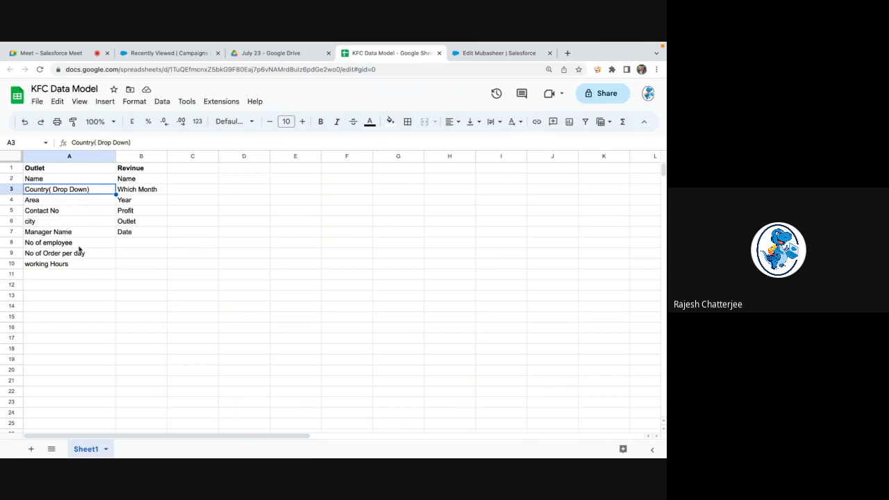
pyautogui.doubleClick(84, 221)
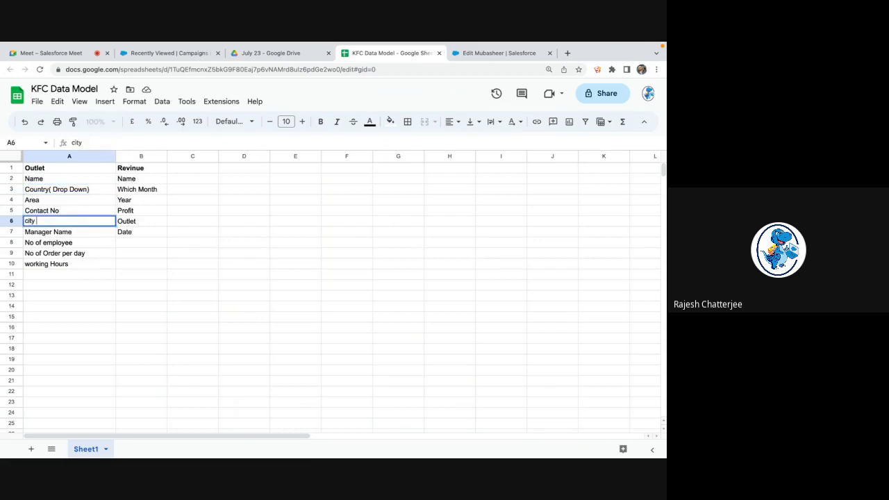
pyautogui.write('( Drop Down)')
pyautogui.click(90, 244)
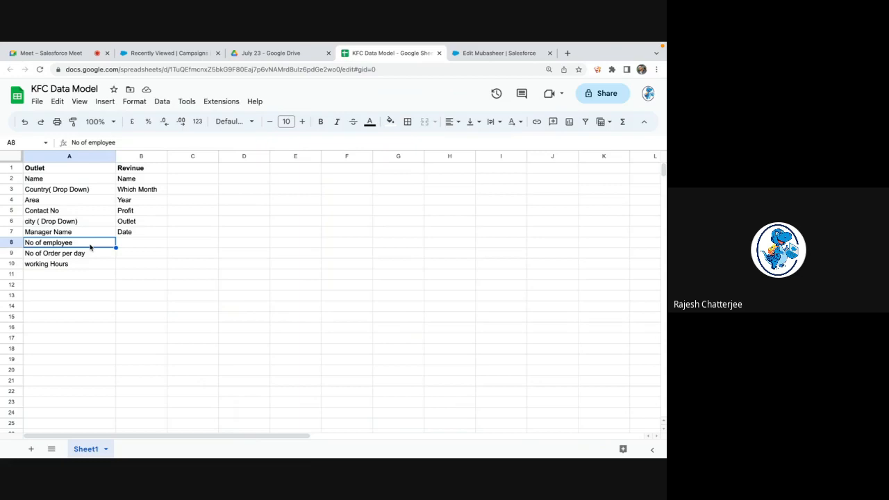
pyautogui.doubleClick(90, 246)
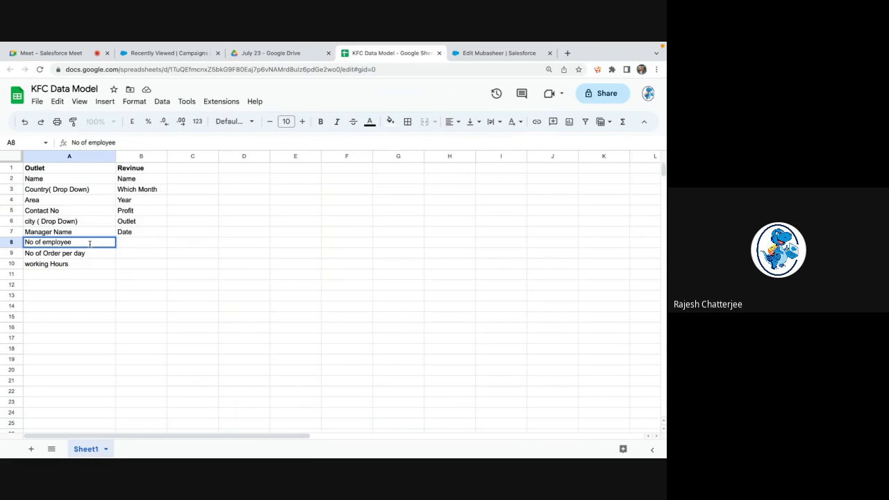
pyautogui.click(86, 265)
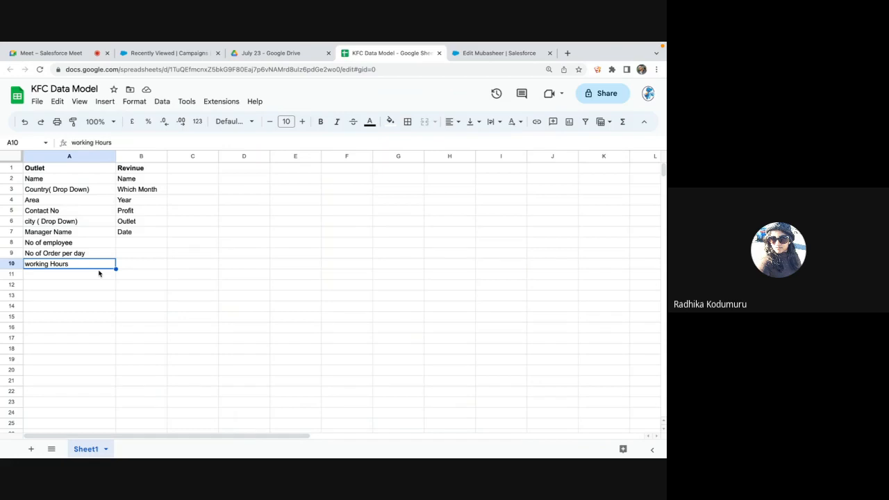
# Insert a row above Contact No and enter the field "Area Code" in cell A5 of the Outlet column
pyautogui.doubleClick(82, 210)
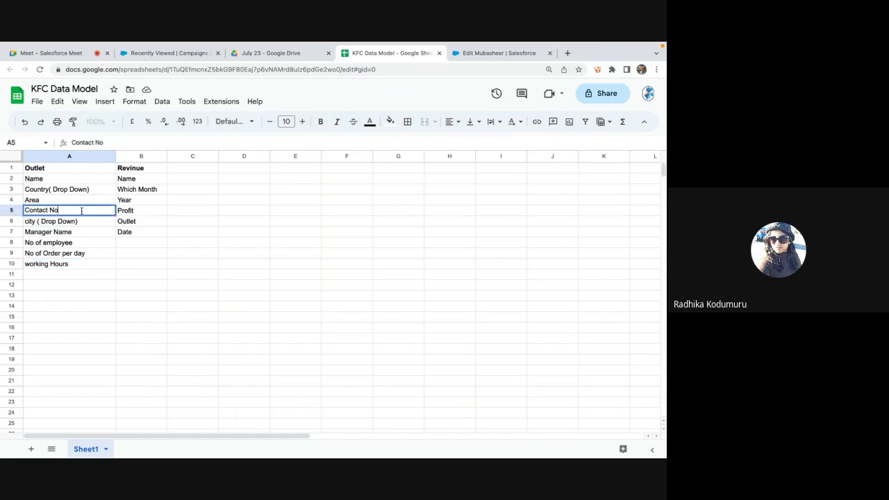
pyautogui.click(12, 211)
pyautogui.rightClick(12, 211)
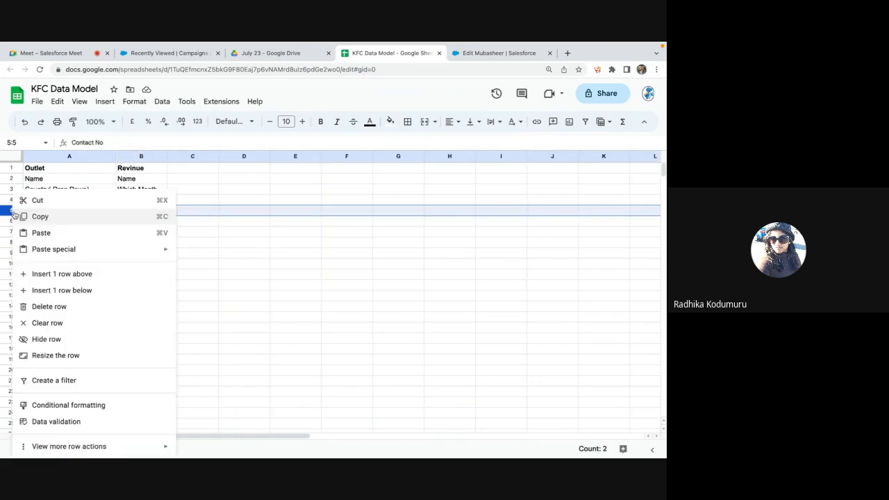
pyautogui.click(66, 275)
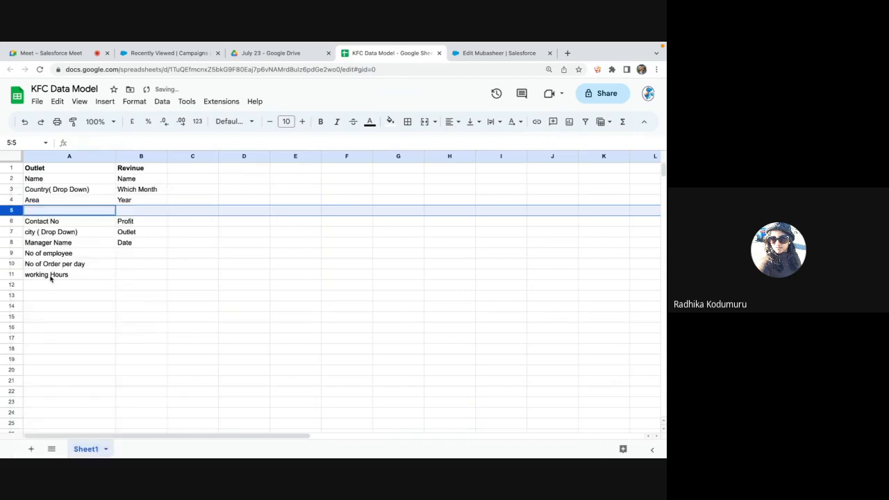
pyautogui.click(55, 212)
pyautogui.write('Area')
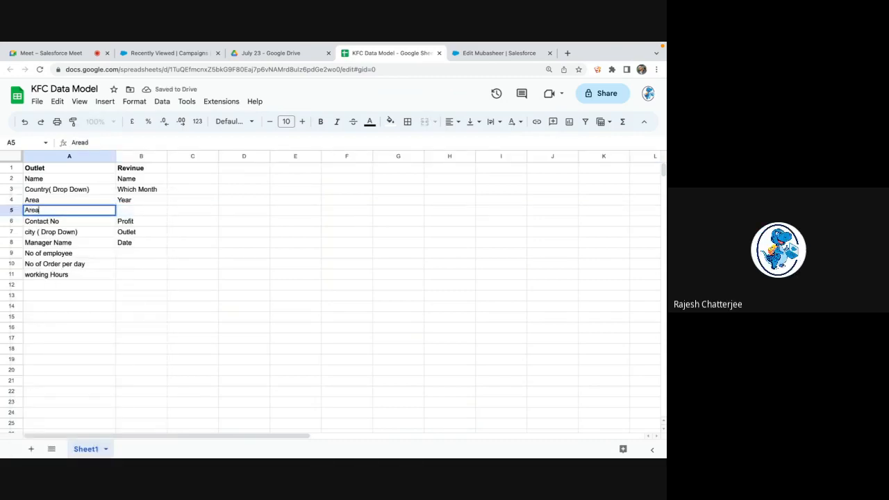
pyautogui.write(' Code')
pyautogui.press('Return')
pyautogui.click(62, 276)
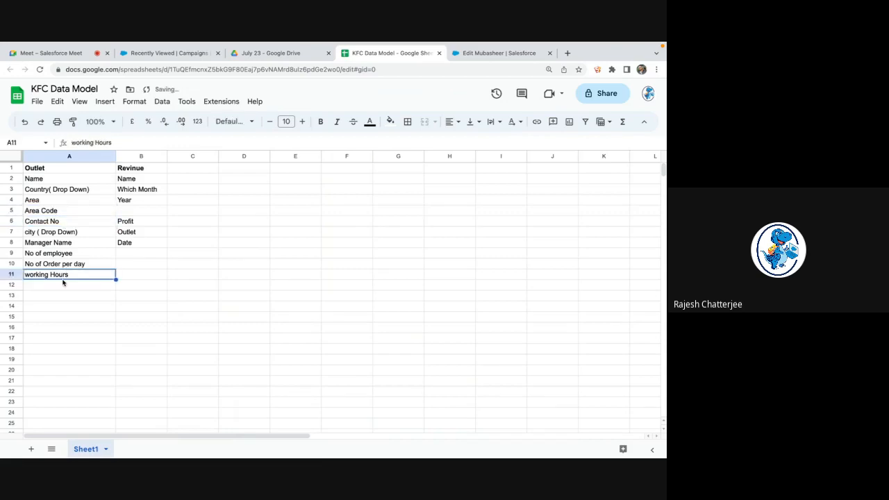
pyautogui.click(63, 286)
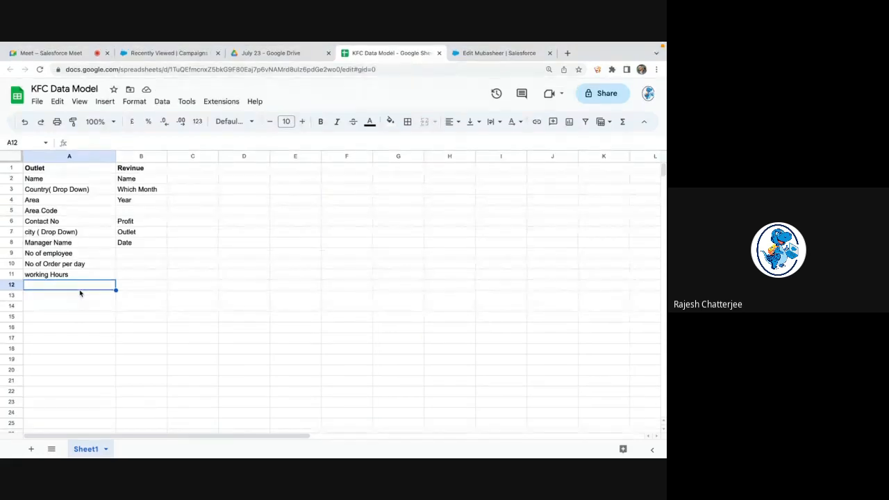
pyautogui.click(85, 158)
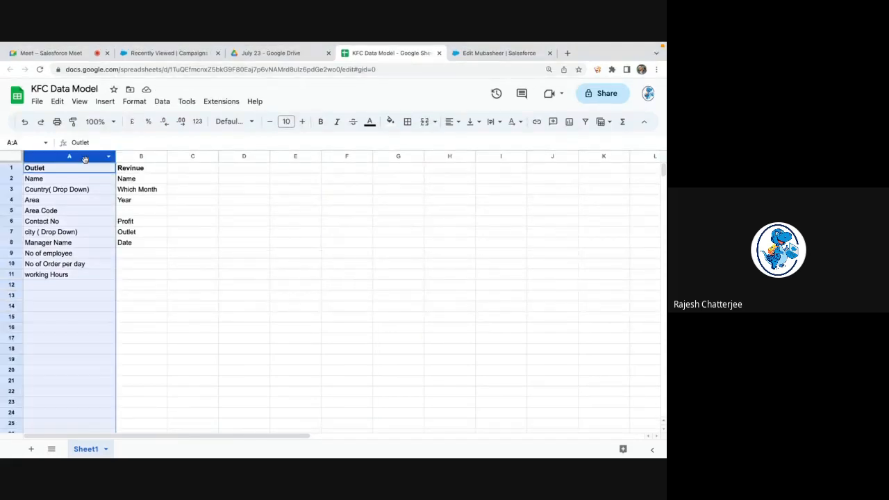
pyautogui.rightClick(85, 159)
pyautogui.click(328, 223)
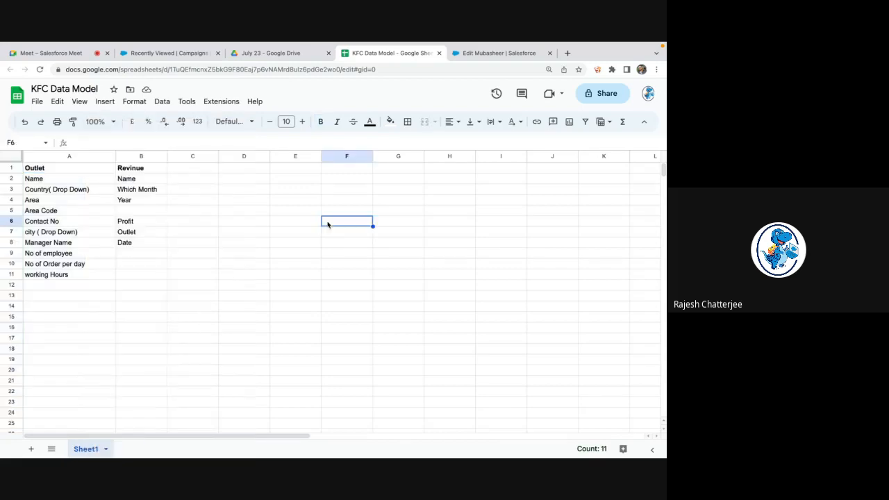
# Move the Revinue field list from column B to column E
pyautogui.click(148, 159)
pyautogui.hotkey('ctrl', 'c')
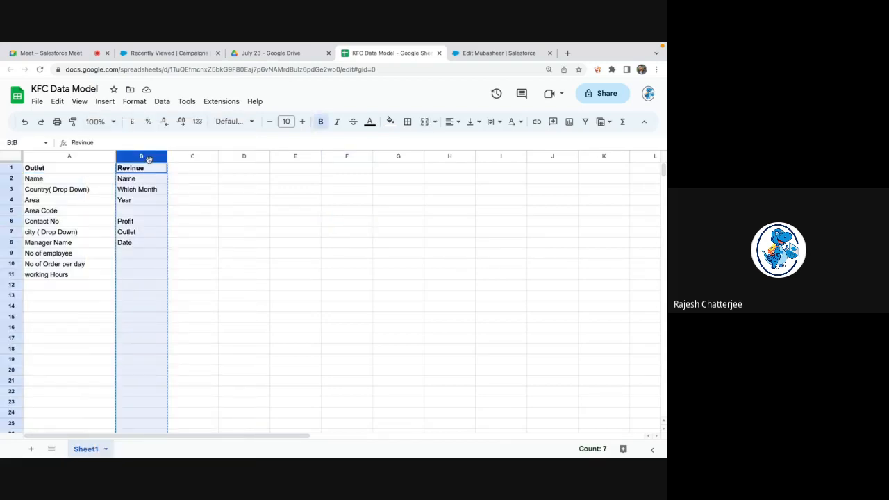
pyautogui.click(290, 157)
pyautogui.hotkey('ctrl', 'v')
pyautogui.click(131, 168)
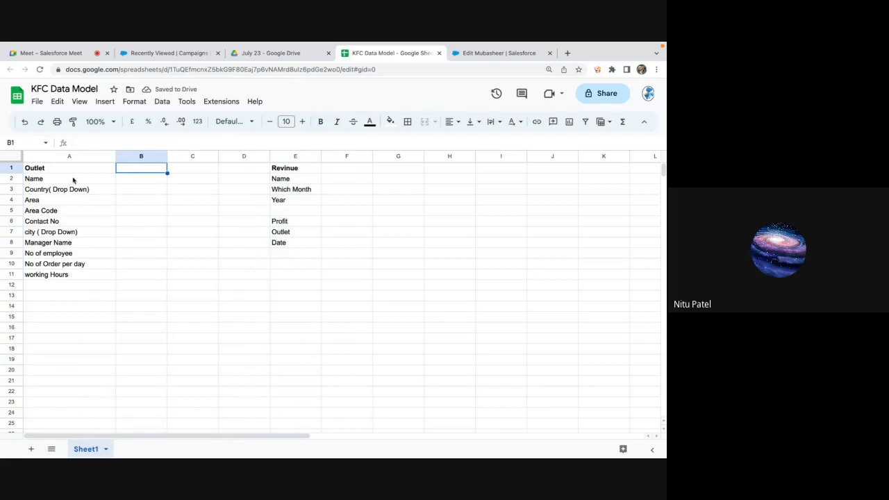
# Fill the header cells A1 to E1 with yellow
pyautogui.click(37, 169)
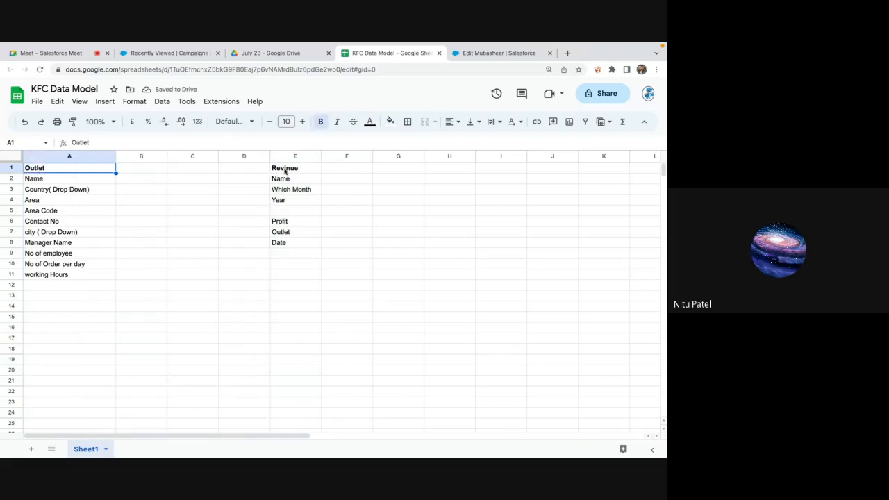
pyautogui.keyDown('shift'); pyautogui.click(277, 170); pyautogui.keyUp('shift')
pyautogui.click(390, 122)
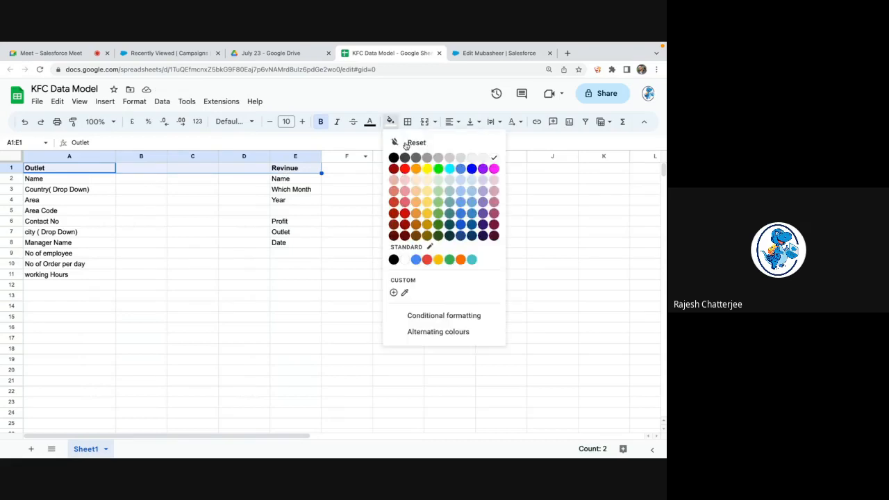
pyautogui.click(422, 172)
# Add the field "Capacity" to the Outlet column in cell A12
pyautogui.click(51, 286)
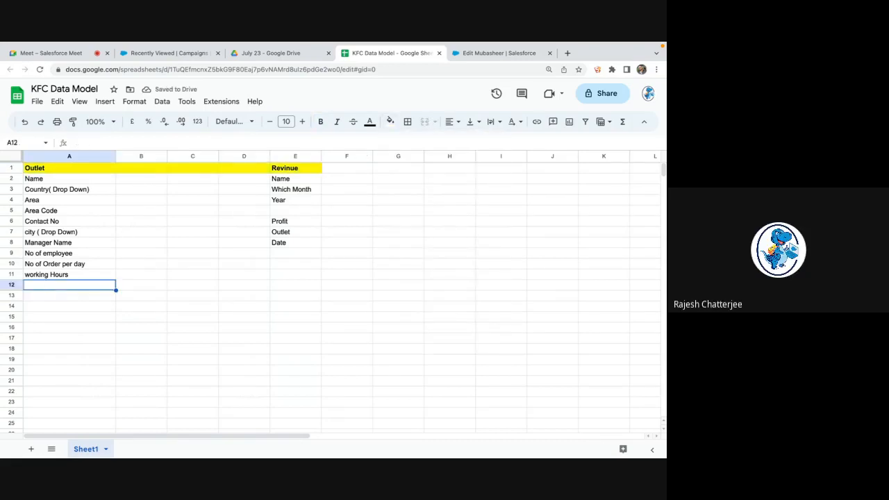
pyautogui.write('Dit')
pyautogui.press('BackSpace')
pyautogui.press('BackSpace')
pyautogui.press('BackSpace')
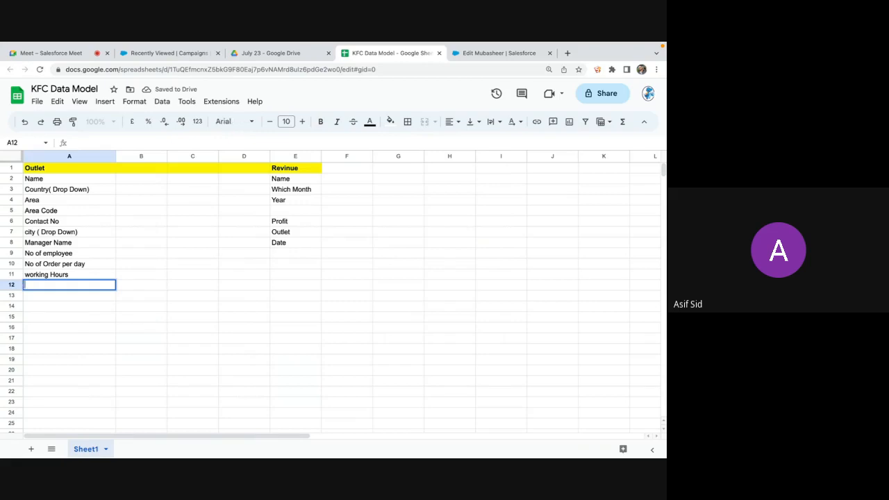
pyautogui.write('Capacity')
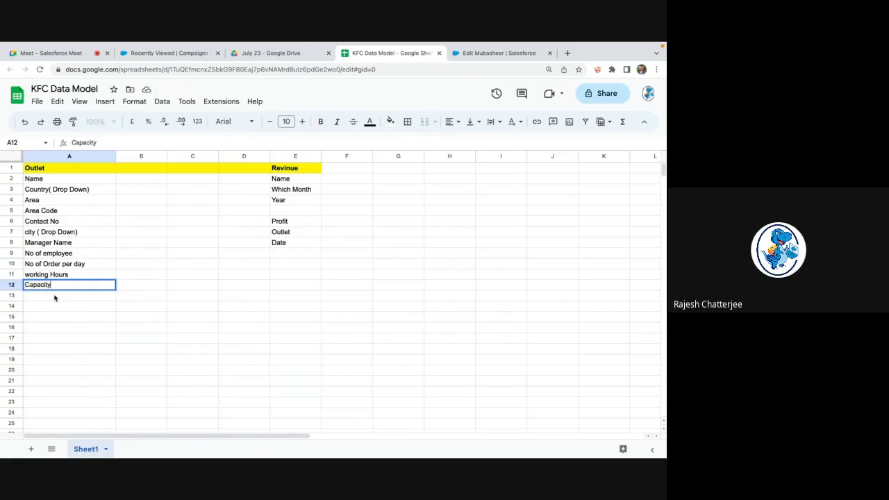
pyautogui.press('Return')
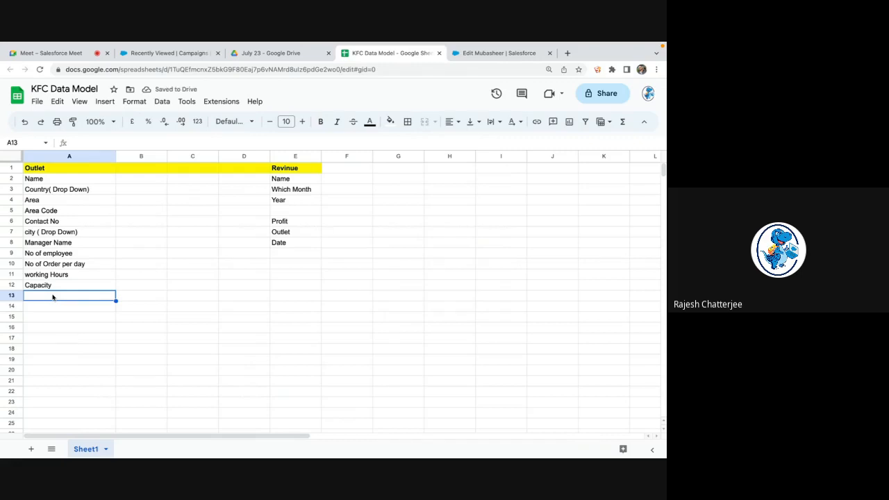
# Add the field "Delivery Type (Take out / Dining)" in cell A13 and widen column A to fit the text
pyautogui.write('Deli')
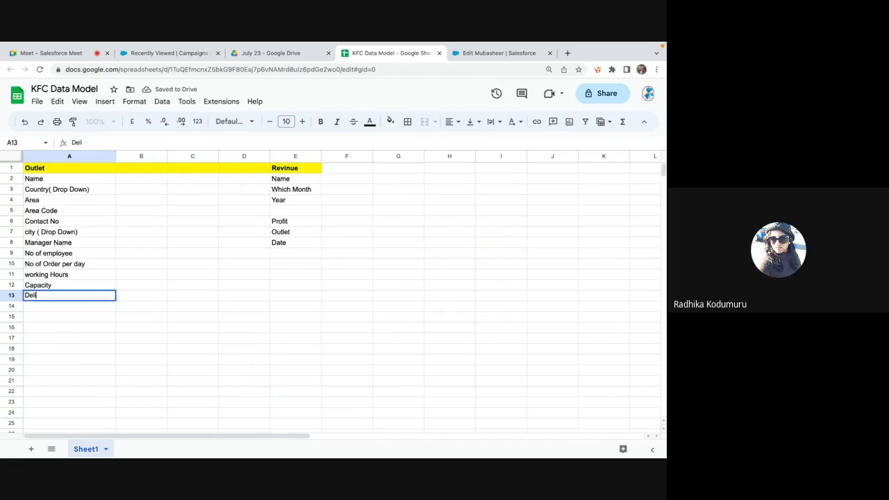
pyautogui.write('very Type ')
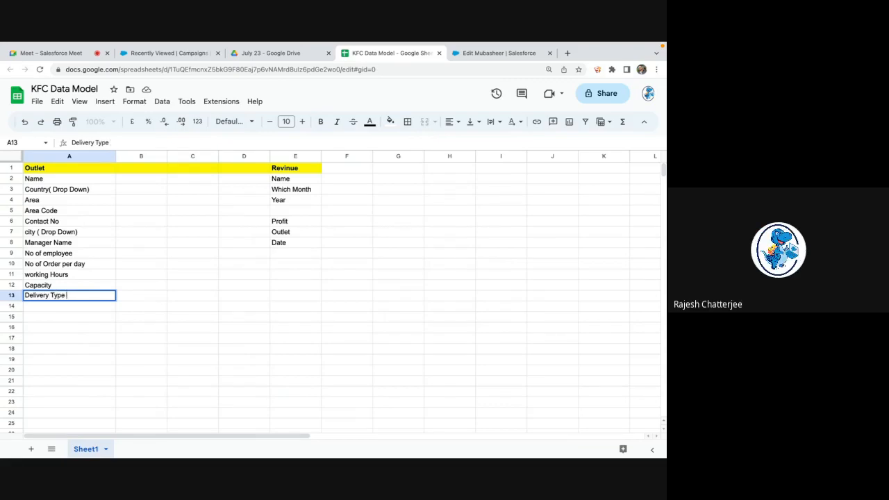
pyautogui.write('((Take out / Dining)')
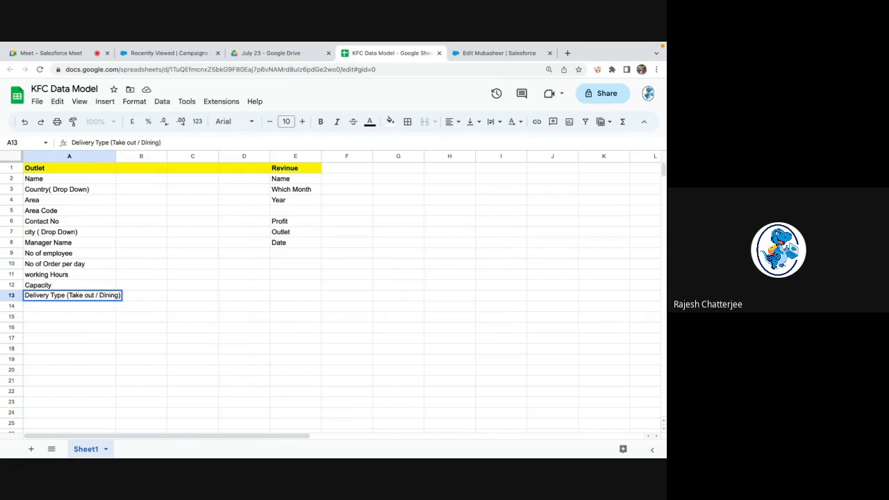
pyautogui.click(67, 370)
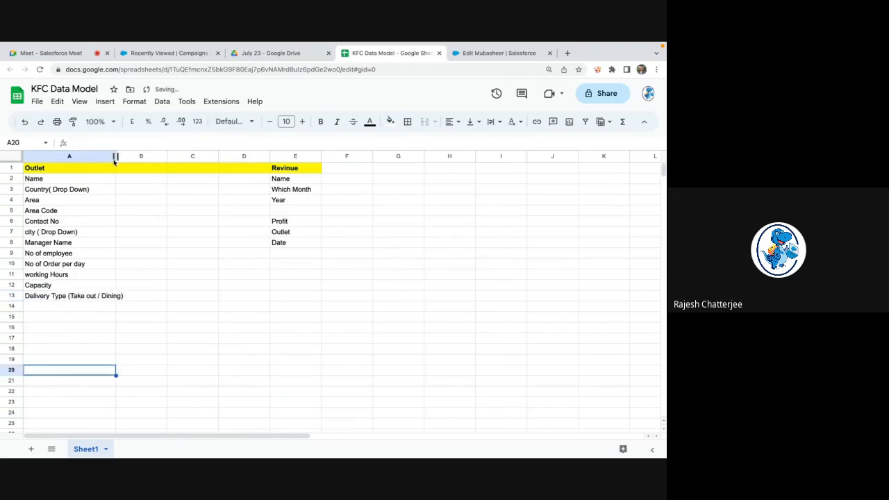
pyautogui.moveTo(115, 158); pyautogui.dragTo(173, 162)
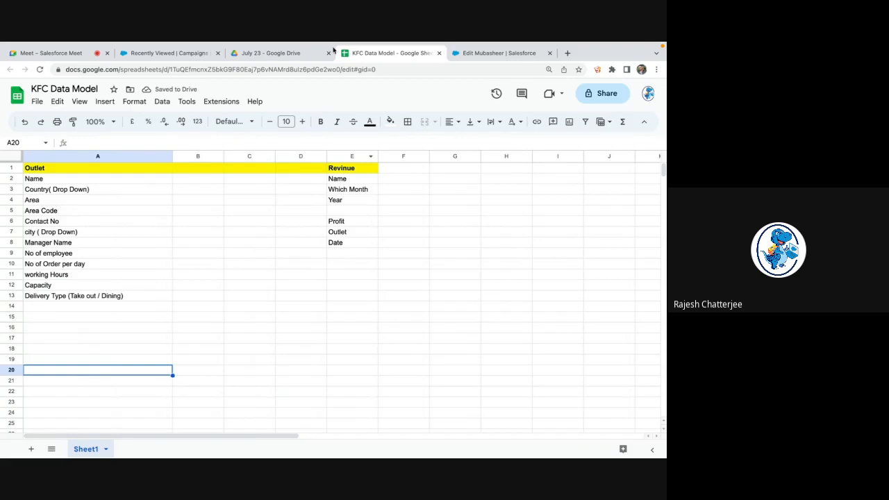
pyautogui.moveTo(171, 156); pyautogui.dragTo(141, 156)
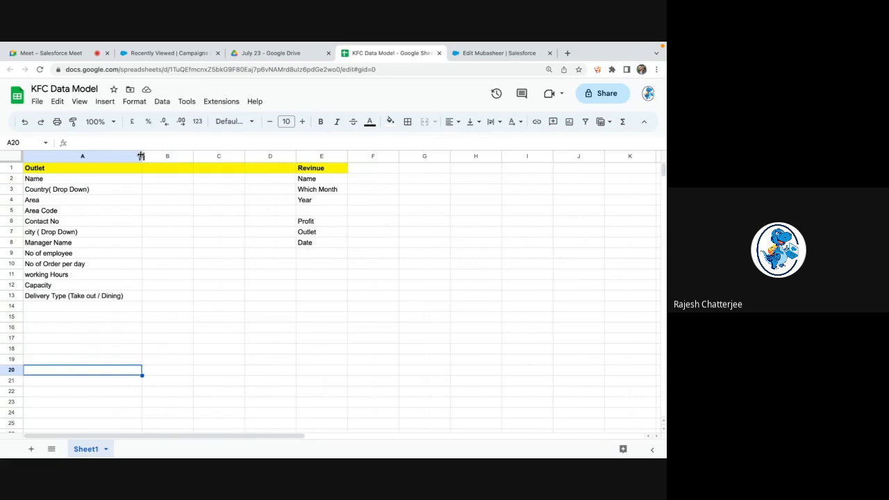
# Enter the object header "Head Office" in cell B1 and widen column B
pyautogui.click(165, 168)
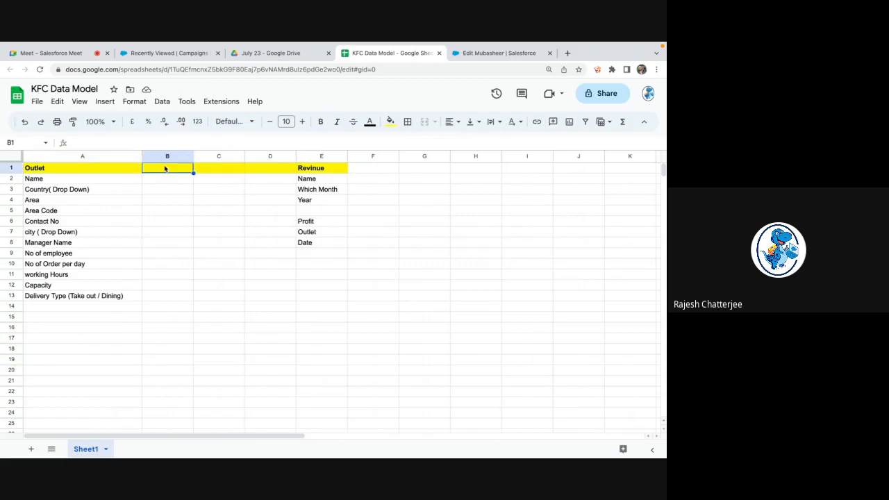
pyautogui.write('Head Offic')
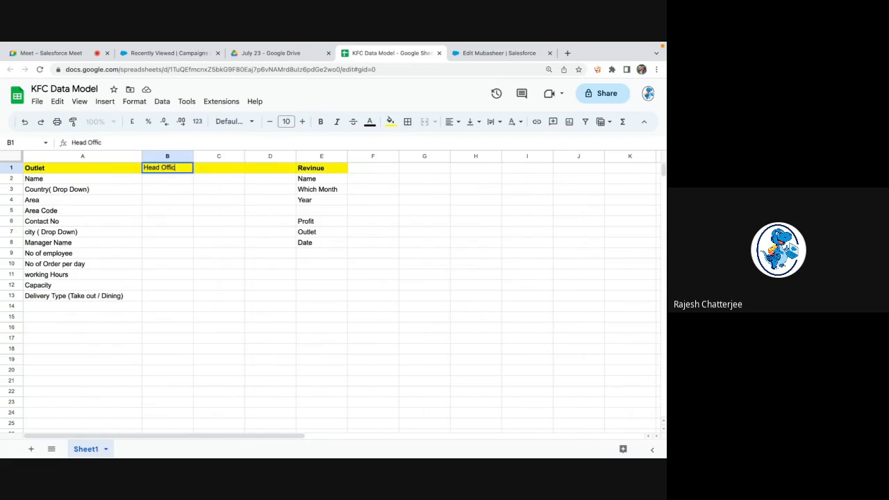
pyautogui.write('e')
pyautogui.press('Return')
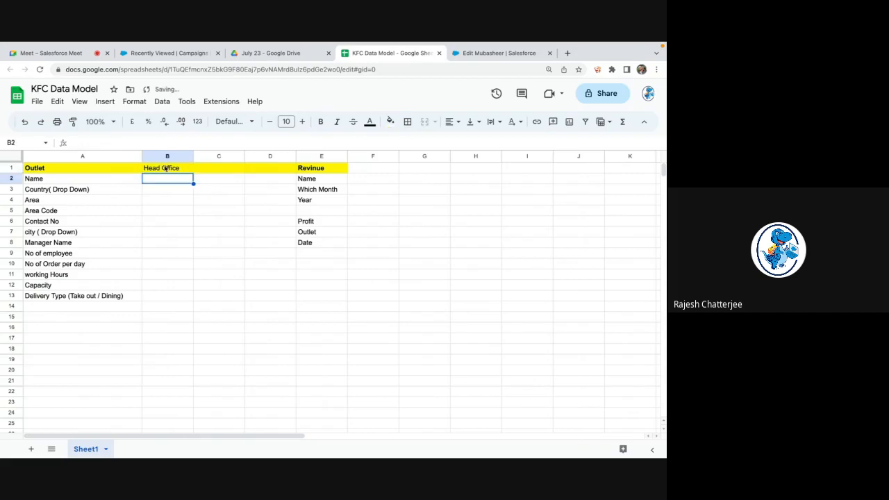
pyautogui.moveTo(193, 156); pyautogui.dragTo(243, 157)
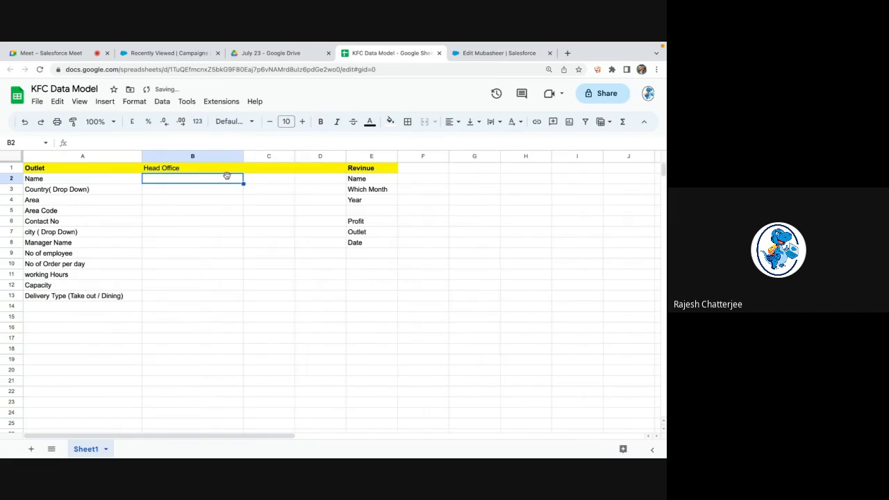
# Add the field "Name" under the Head Office header in cell B2
pyautogui.click(58, 180)
pyautogui.click(179, 182)
pyautogui.write('Name')
pyautogui.click(181, 192)
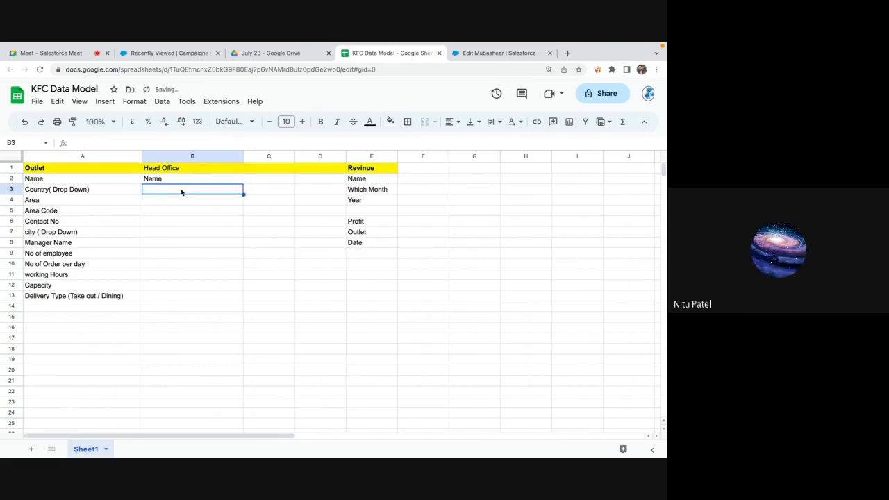
# Add the field "No of outlet" under Head Office in cell B3 and "Head Oficce" under Outlet in cell A14
pyautogui.write('No ')
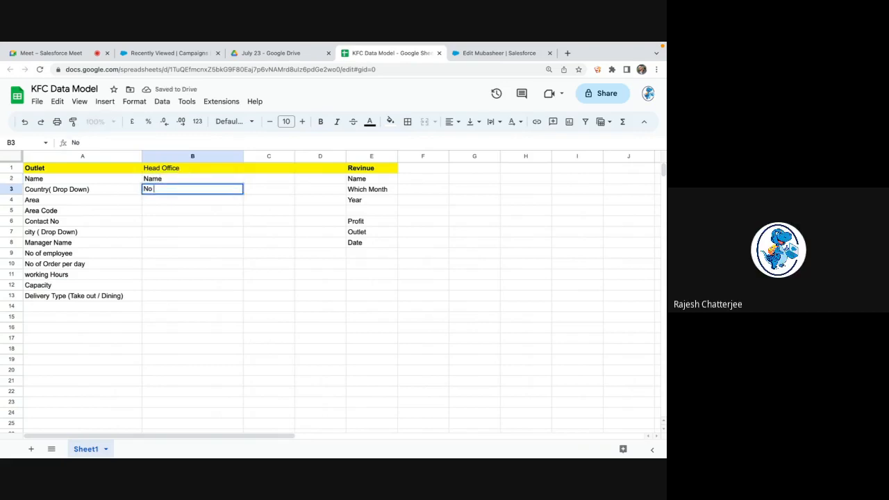
pyautogui.write('of outlet')
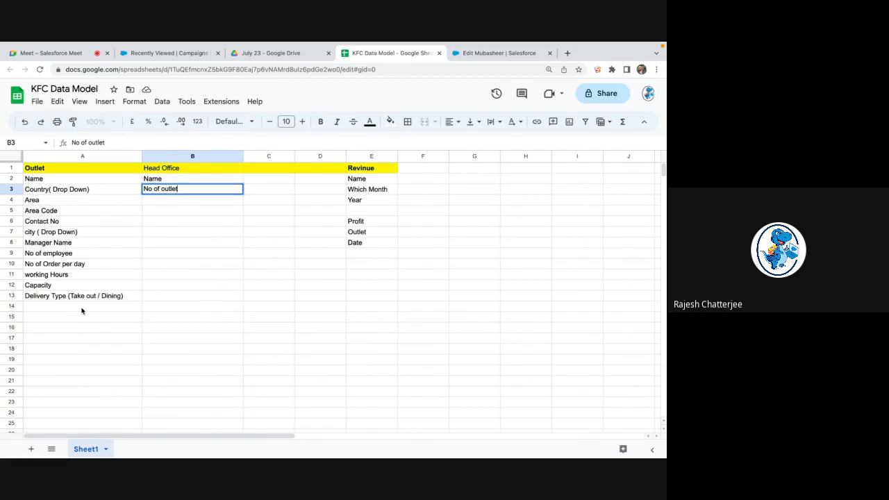
pyautogui.click(81, 310)
pyautogui.write('Head Offi')
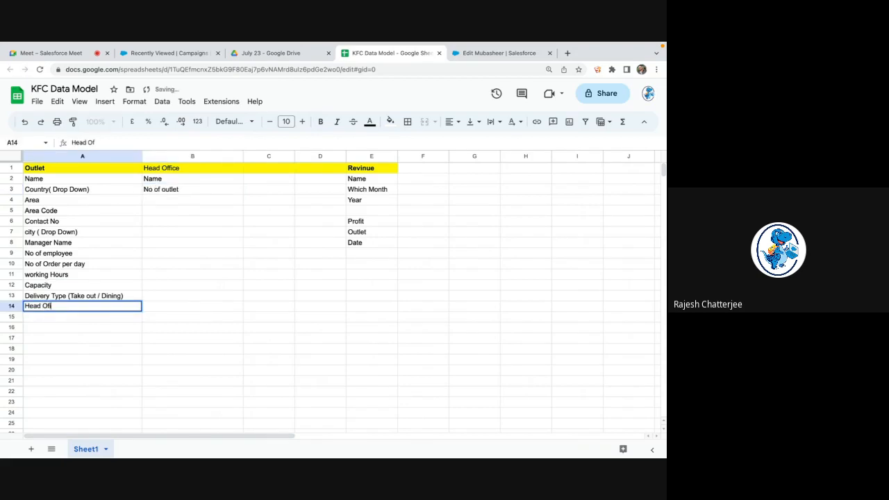
pyautogui.press('BackSpace')
pyautogui.press('BackSpace')
pyautogui.write('icce')
pyautogui.click(74, 341)
pyautogui.click(62, 308)
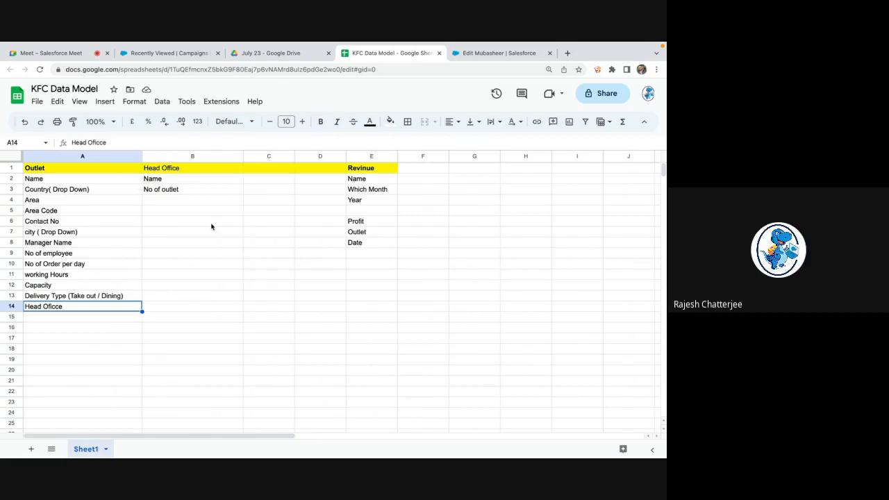
# Add the field "County" to the Head Office column in cell B4
pyautogui.click(135, 157)
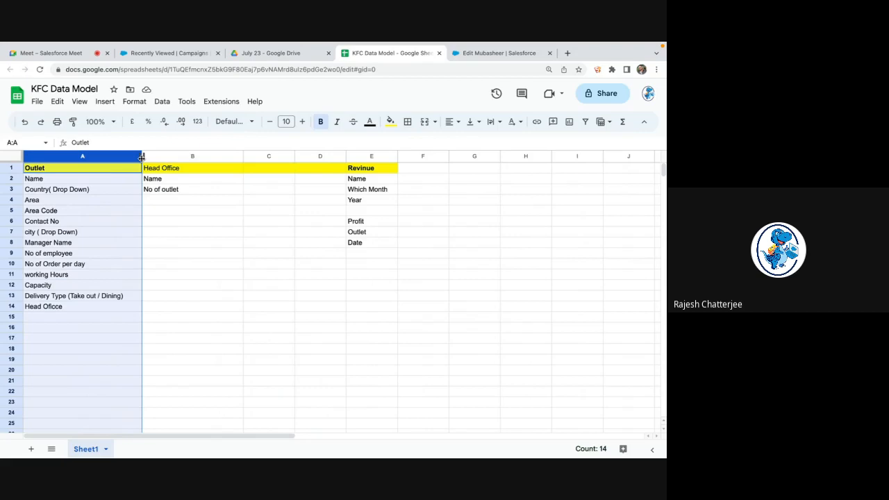
pyautogui.click(195, 204)
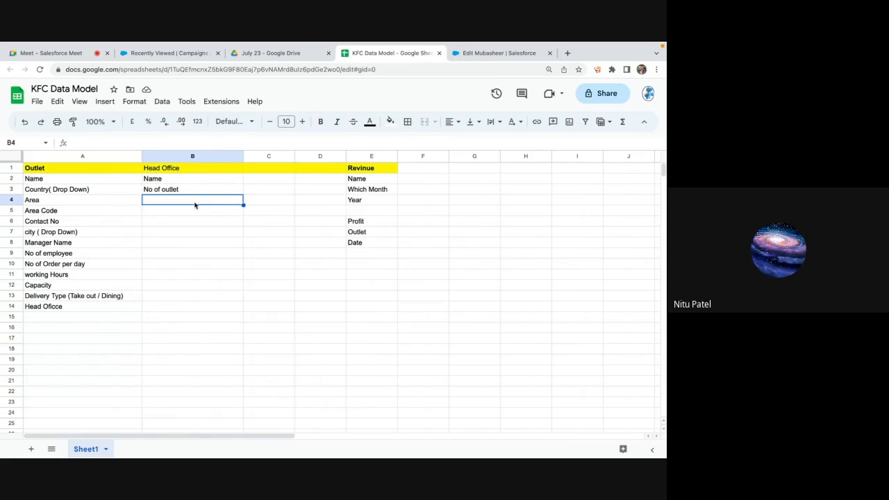
pyautogui.write('Location')
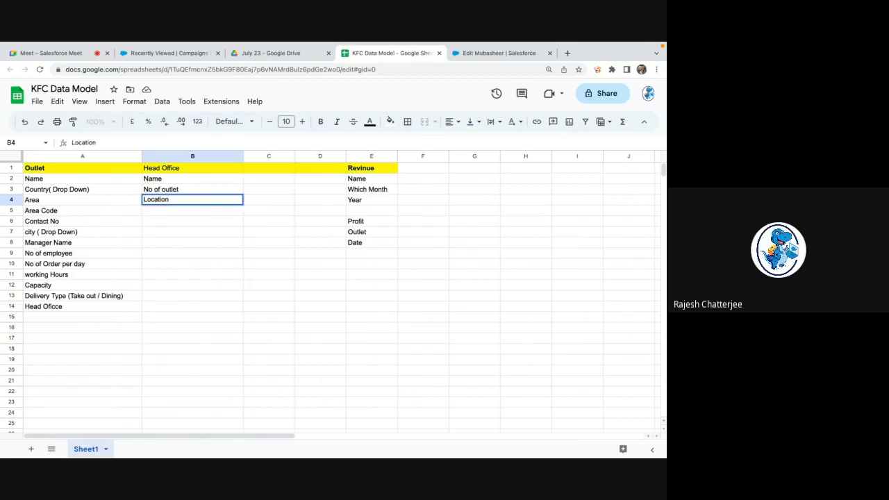
pyautogui.hotkey('ctrl', 'a')
pyautogui.write('County')
pyautogui.press('Return')
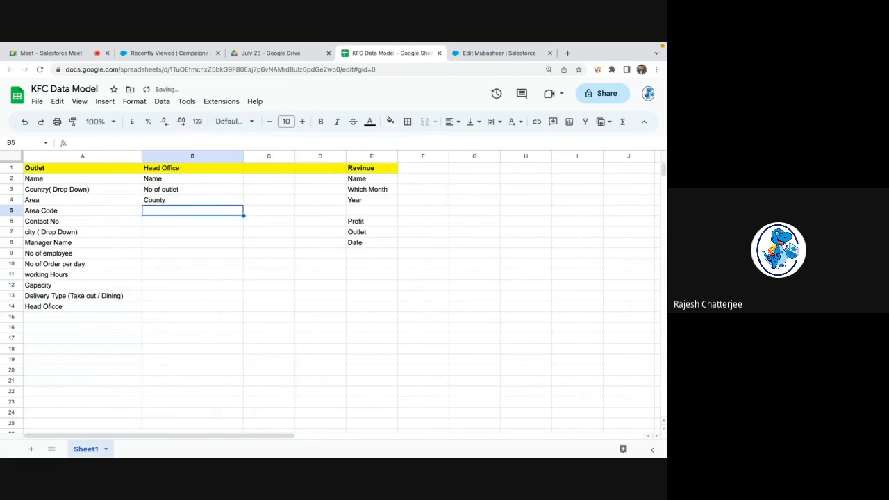
# Add the field "Adress" to the Head Office column in cell B5
pyautogui.write('A')
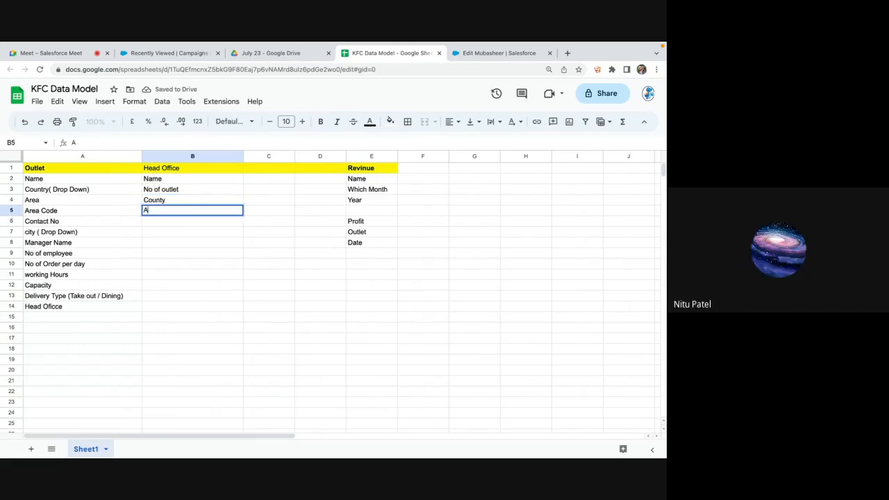
pyautogui.press('BackSpace')
pyautogui.write('Adress')
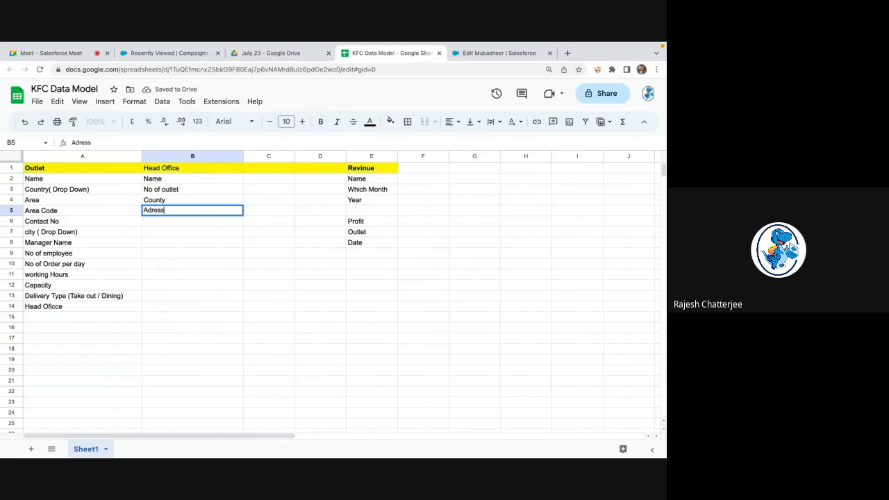
pyautogui.press('Return')
# Add the field "Workoing Hours" to the Head Office column in cell B6
pyautogui.write('Workoing')
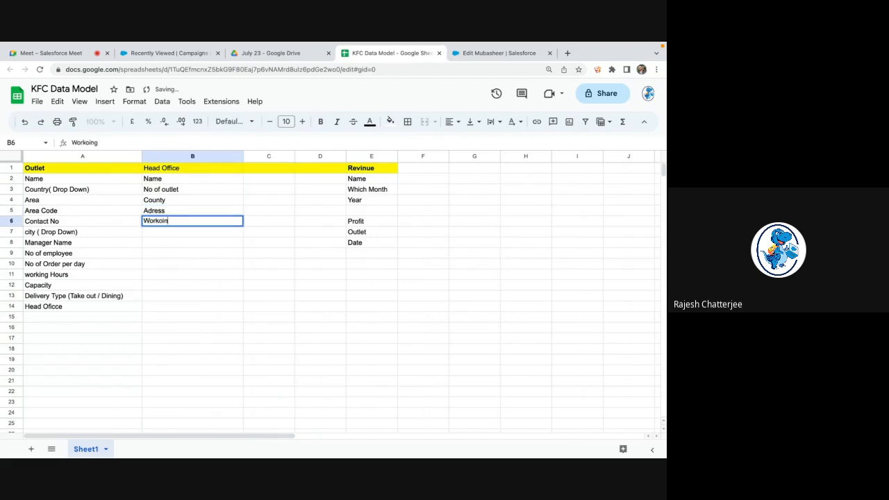
pyautogui.press('BackSpace')
pyautogui.press('BackSpace')
pyautogui.write('ng Hours')
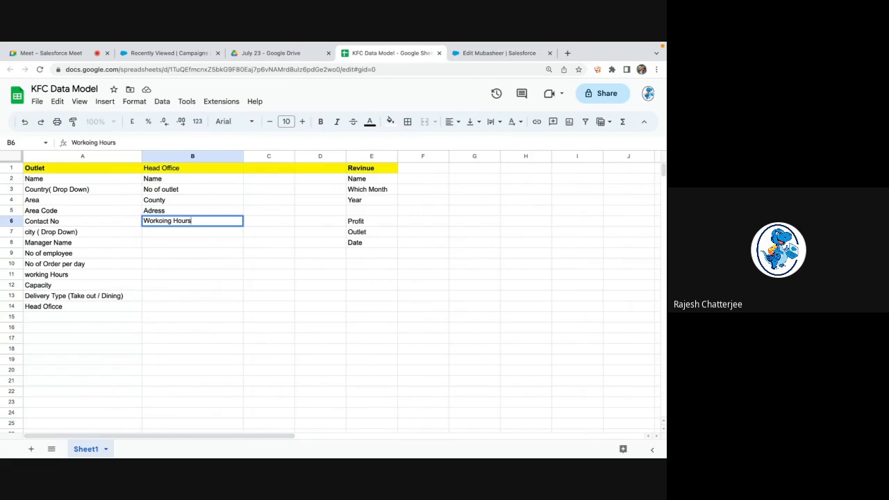
pyautogui.click(50, 172)
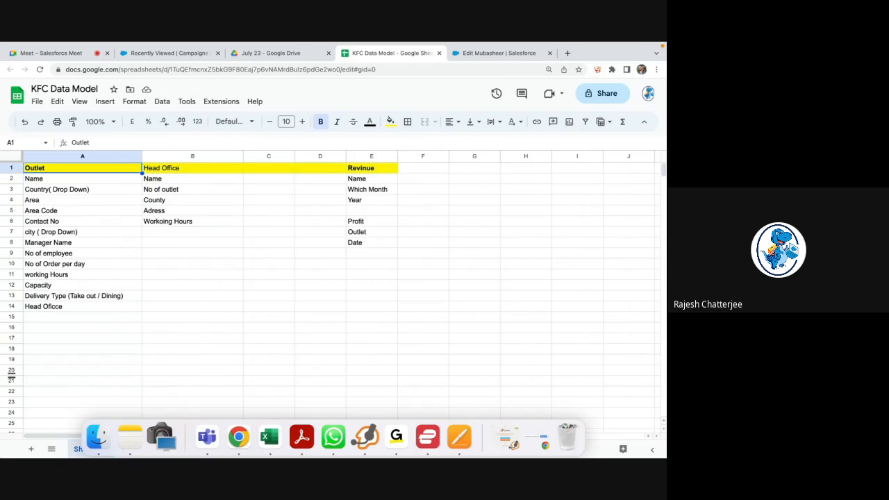
pyautogui.click(66, 200)
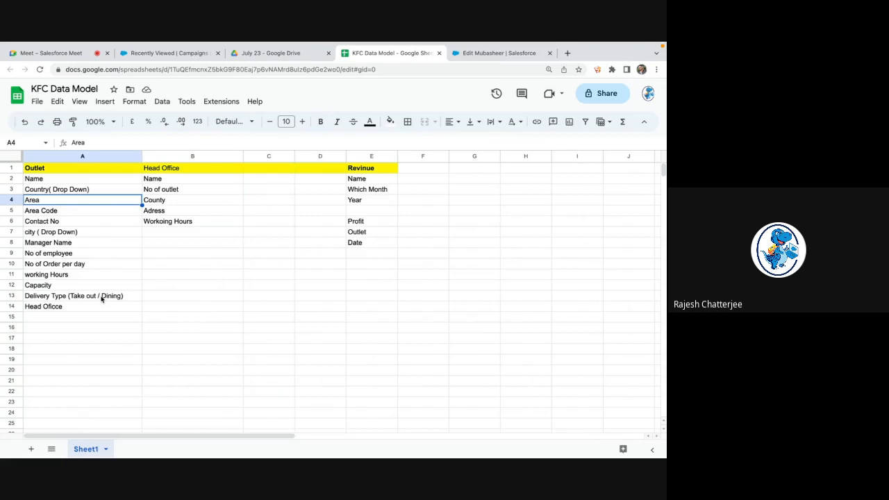
pyautogui.click(182, 193)
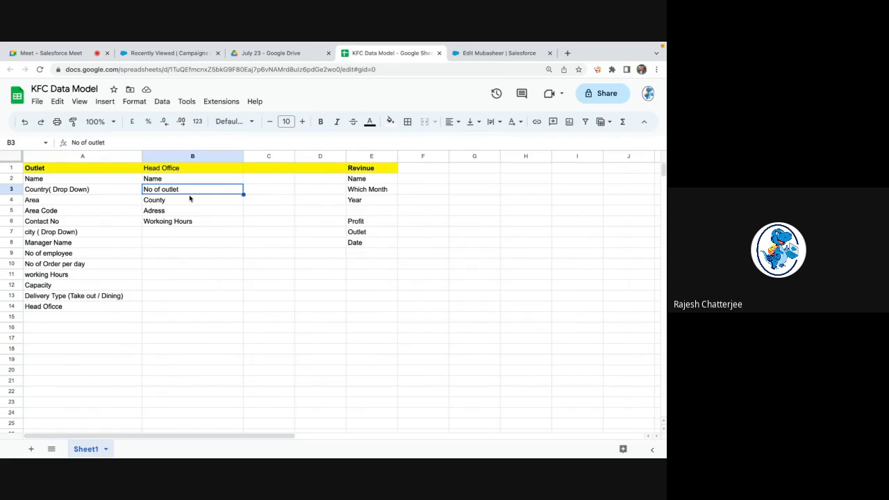
pyautogui.click(378, 236)
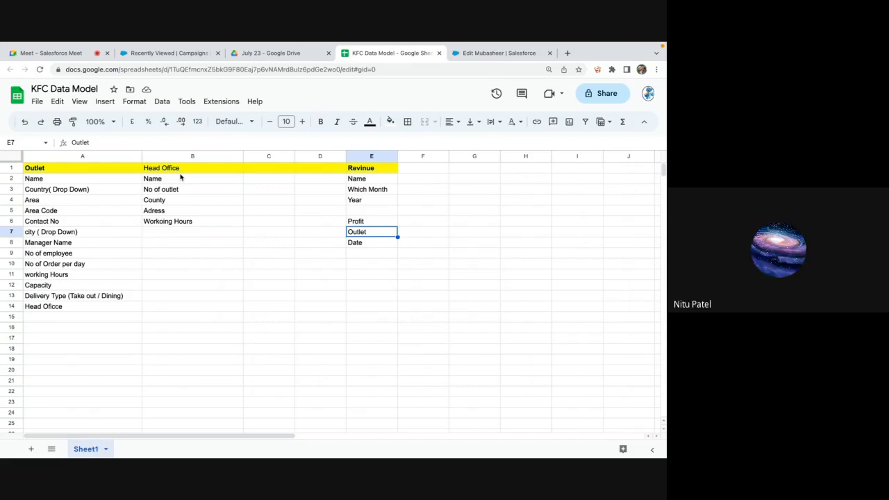
pyautogui.click(161, 236)
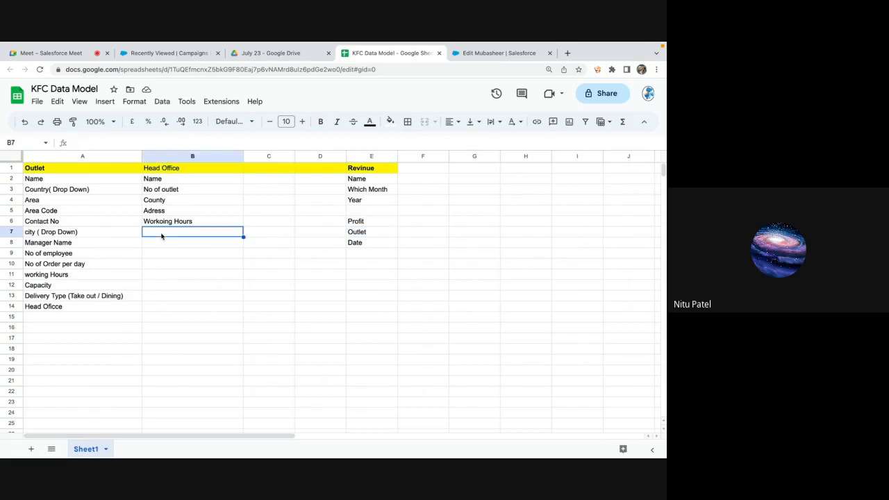
# Add the field "Total profilt Current Month" to the Outlet column in cell A15
pyautogui.click(82, 318)
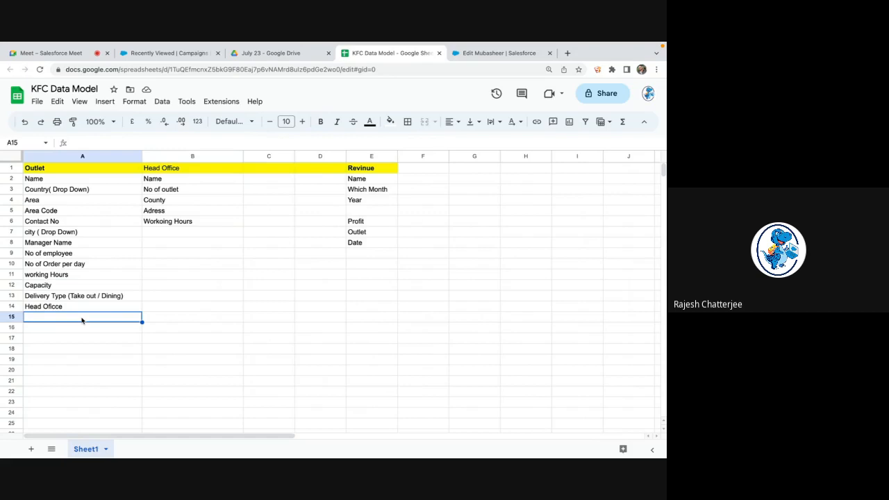
pyautogui.write('T')
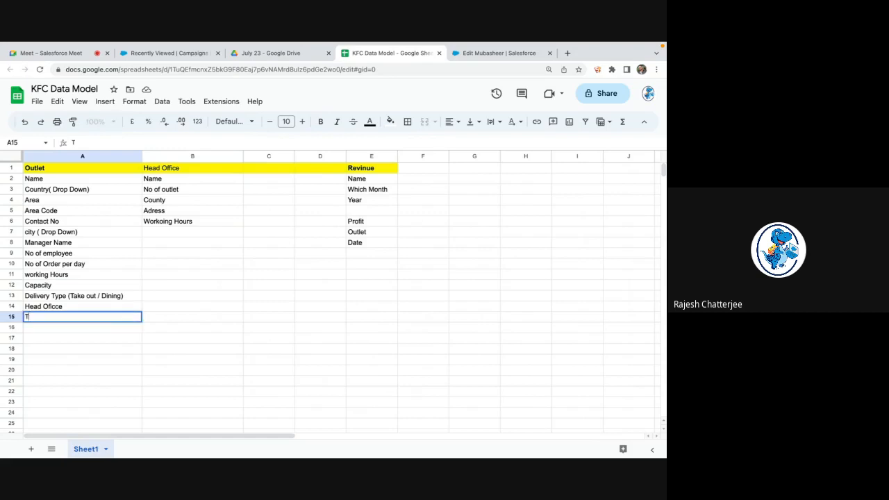
pyautogui.write('otal profilt Current')
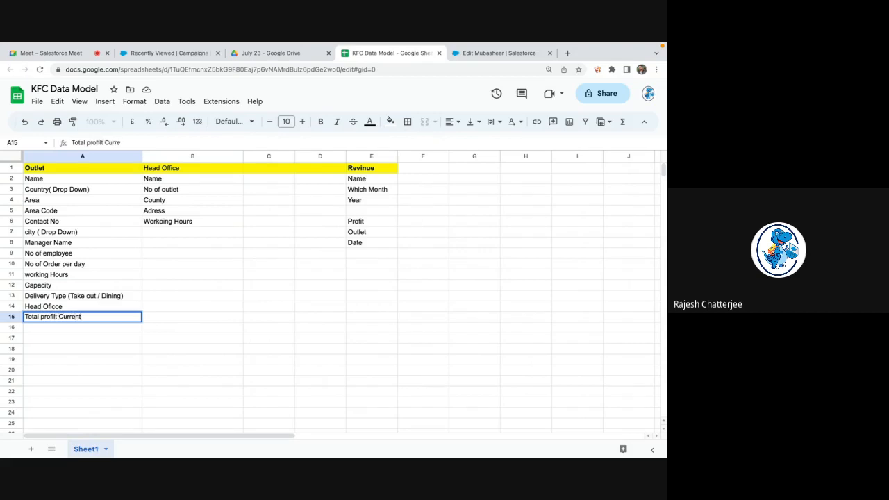
pyautogui.write(' Month')
pyautogui.click(89, 362)
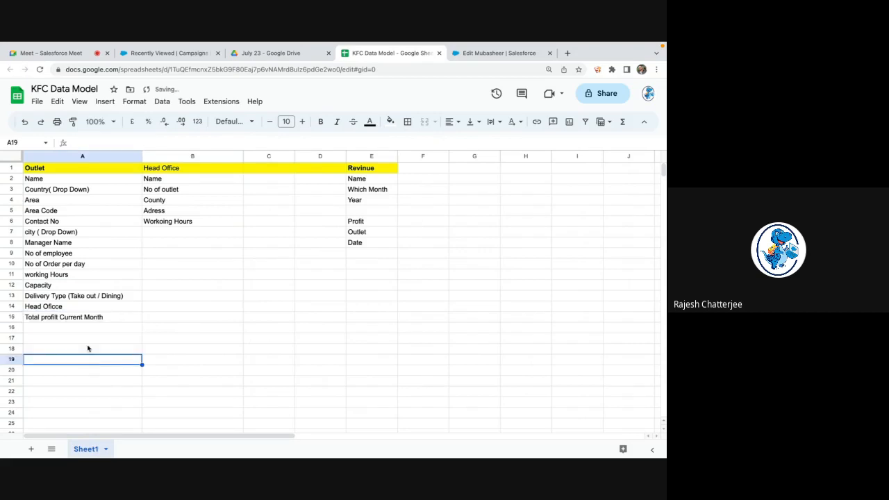
pyautogui.click(99, 321)
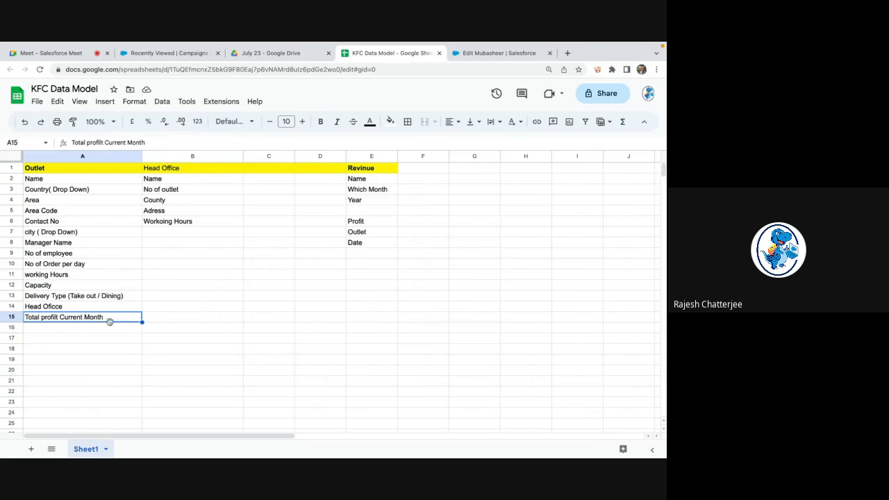
# Add the field "Total Profit Last month" to the Head Office column in cell B7
pyautogui.click(181, 233)
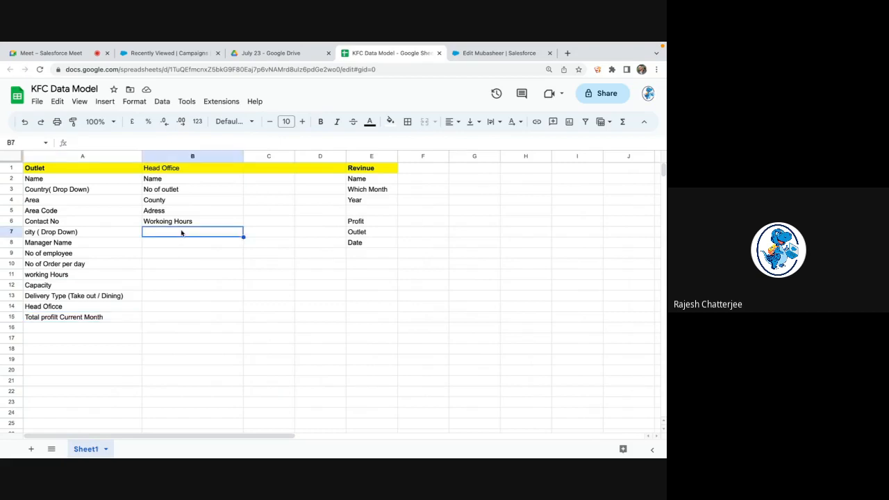
pyautogui.write('Tota')
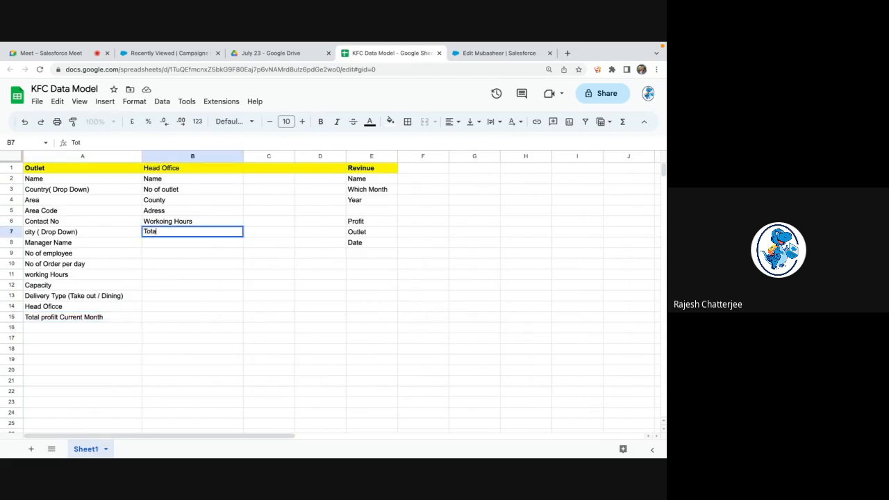
pyautogui.write('l Profit Last month')
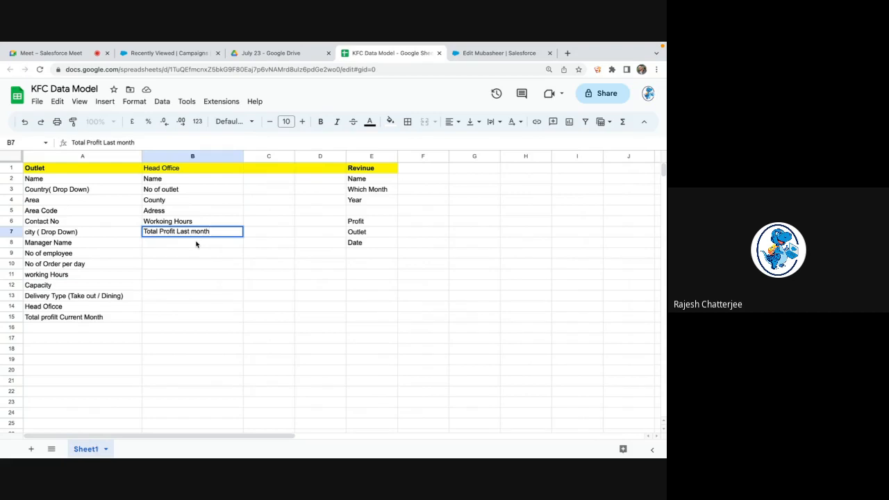
pyautogui.click(196, 244)
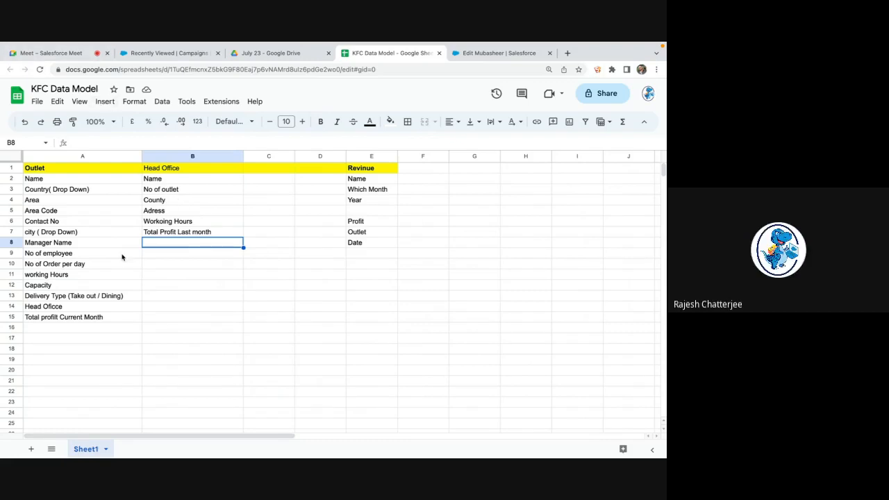
# Add the field "Budget" to the Outlet column in cell A16
pyautogui.click(107, 329)
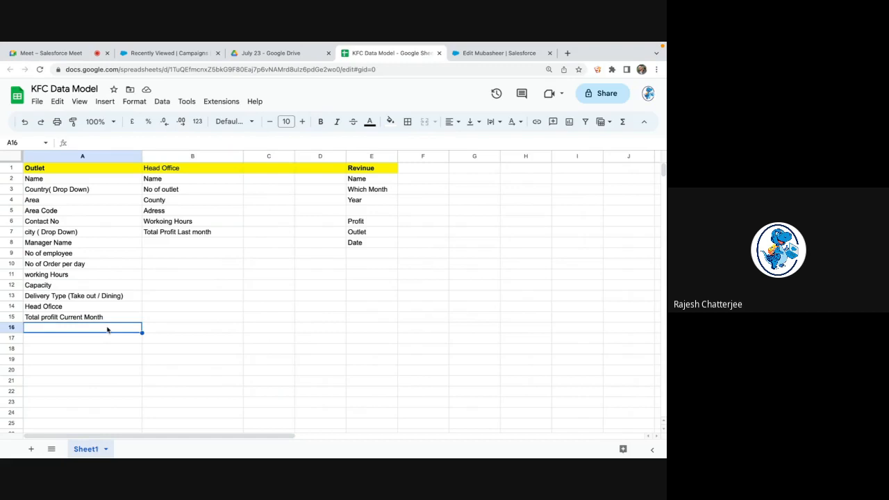
pyautogui.write('Budget')
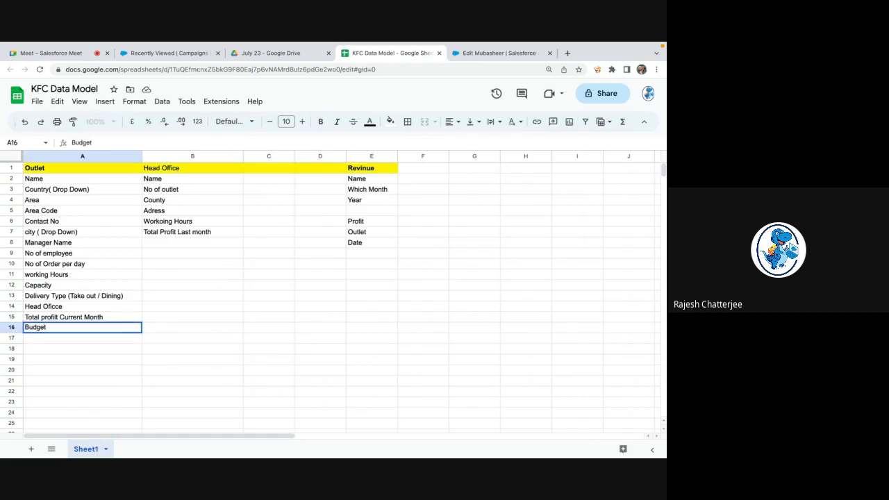
pyautogui.hotkey('ctrl', 'a')
pyautogui.click(90, 341)
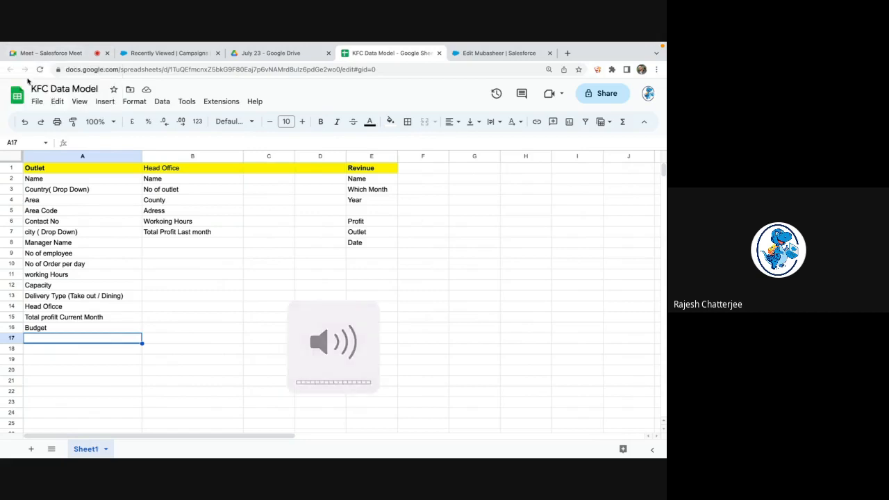
pyautogui.click(58, 60)
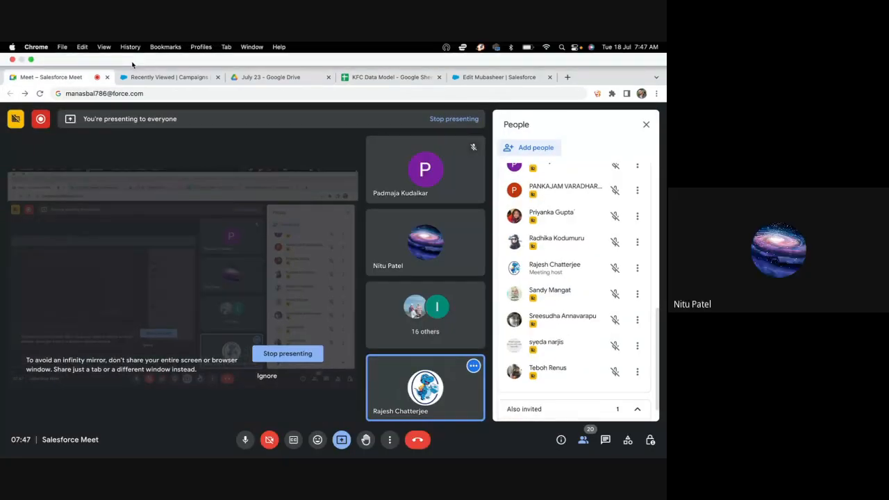
pyautogui.click(136, 76)
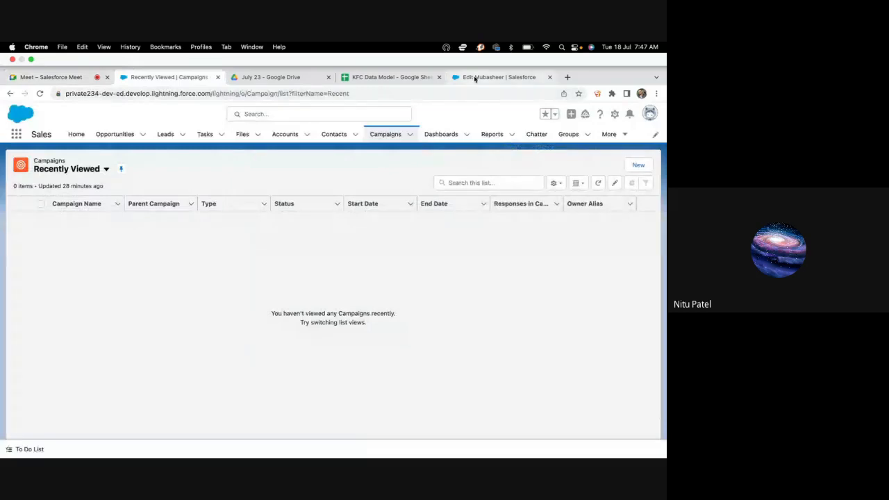
pyautogui.click(397, 77)
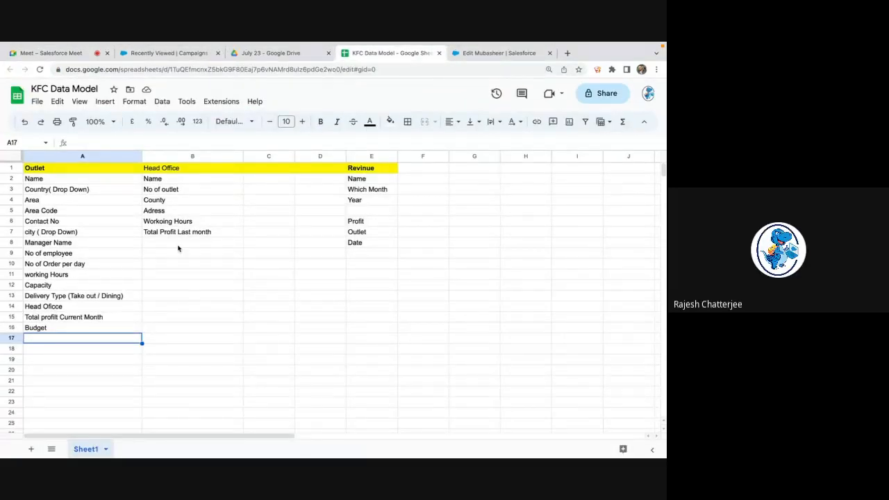
# Add the field "Reporting Manager" to the Head Office column in cell B8
pyautogui.click(183, 242)
pyautogui.write('Reporting')
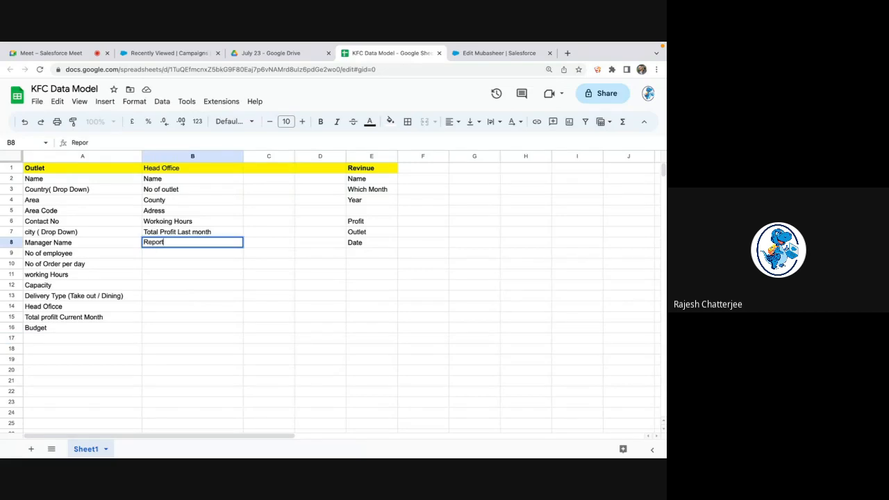
pyautogui.write(' Manager')
pyautogui.click(206, 322)
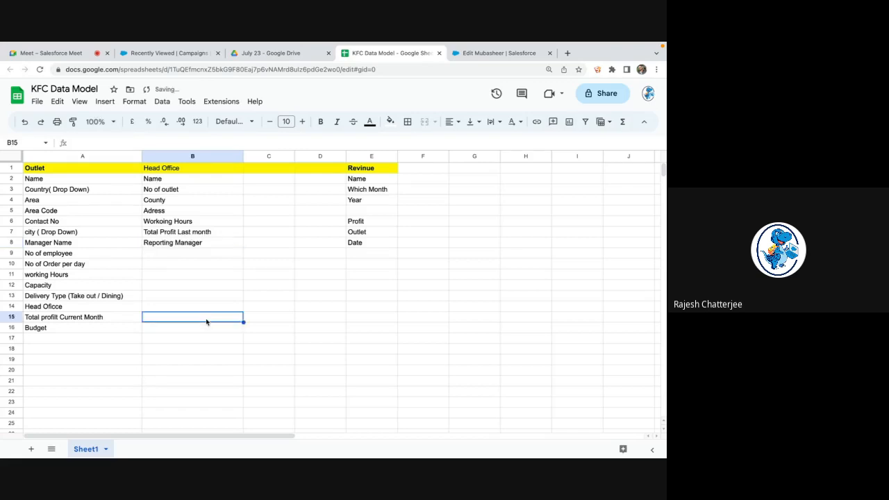
# Switch to the Google Meet call to check its participant list
pyautogui.click(55, 53)
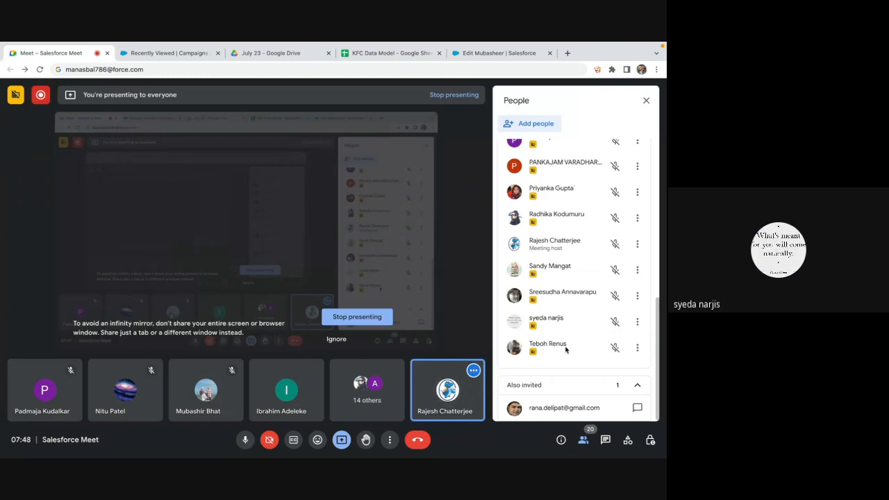
# Examine the People list of the Google Meet call back up to its first participants
pyautogui.scroll(2, 566, 349)
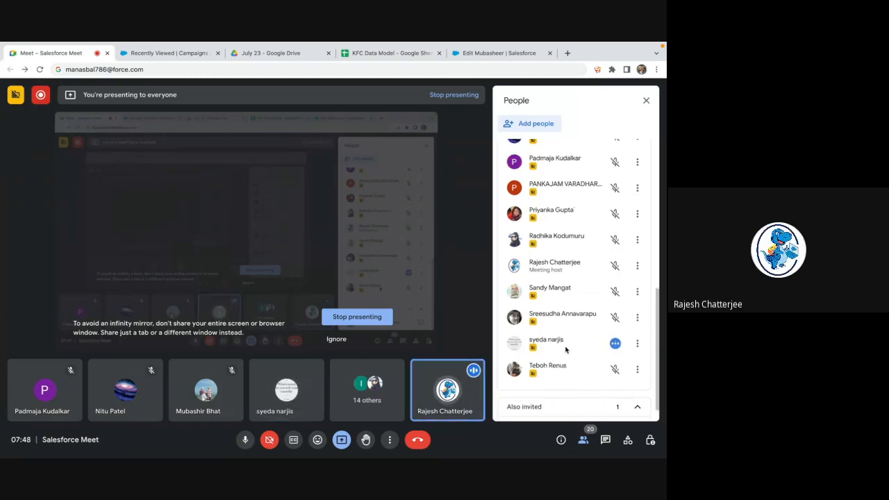
pyautogui.scroll(3, 566, 350)
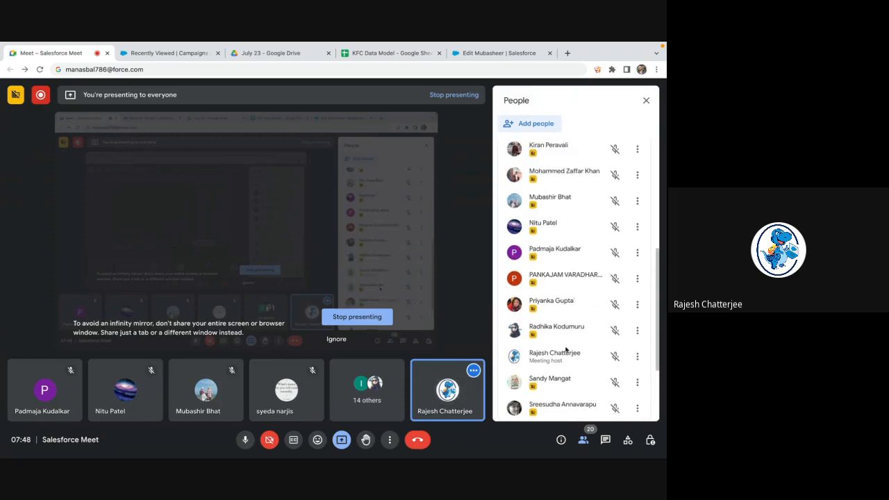
pyautogui.scroll(2, 566, 349)
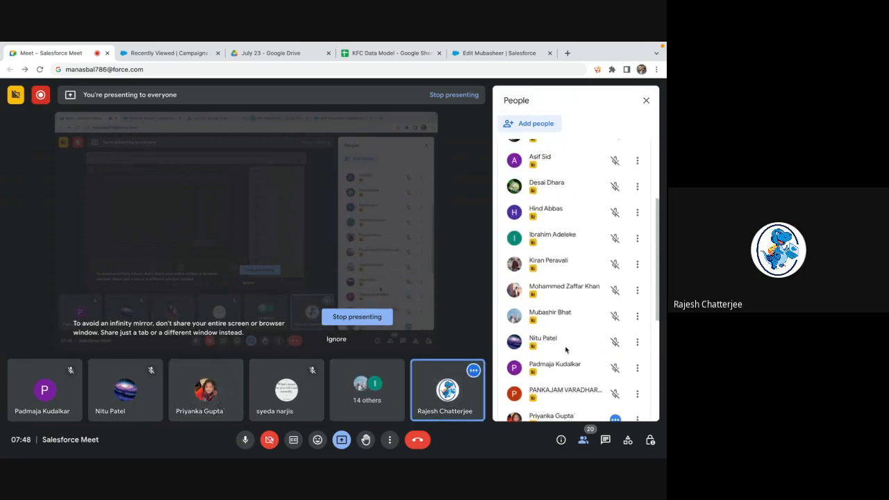
pyautogui.scroll(2, 565, 349)
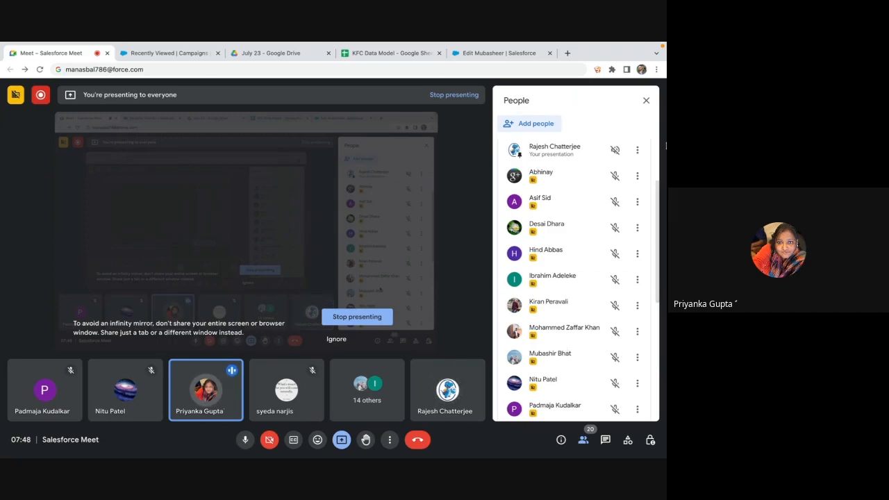
# Switch to the lead's edit form in Salesforce and review its fields from Lead Owner down to the address section
pyautogui.click(498, 52)
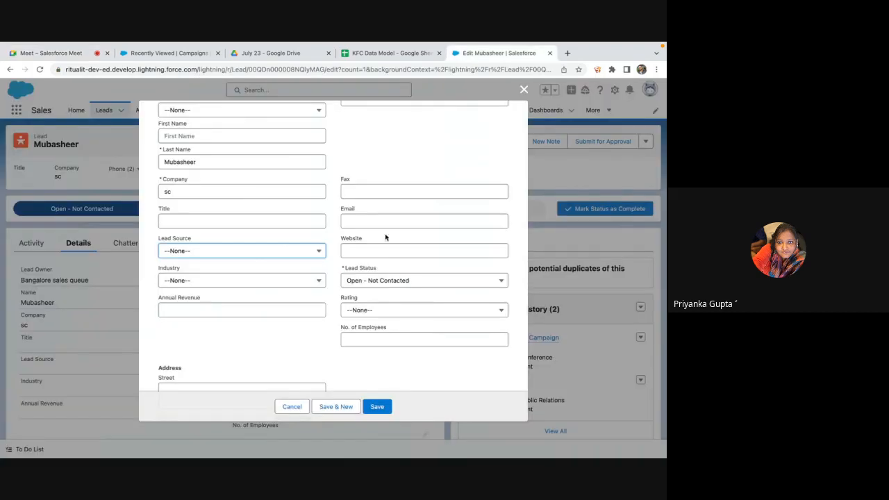
pyautogui.scroll(3, 384, 243)
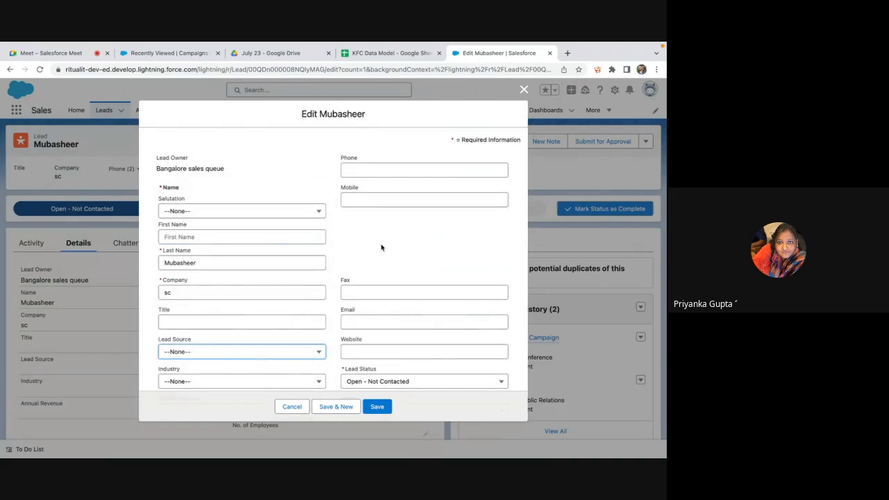
pyautogui.scroll(-2, 382, 246)
pyautogui.scroll(2, 347, 346)
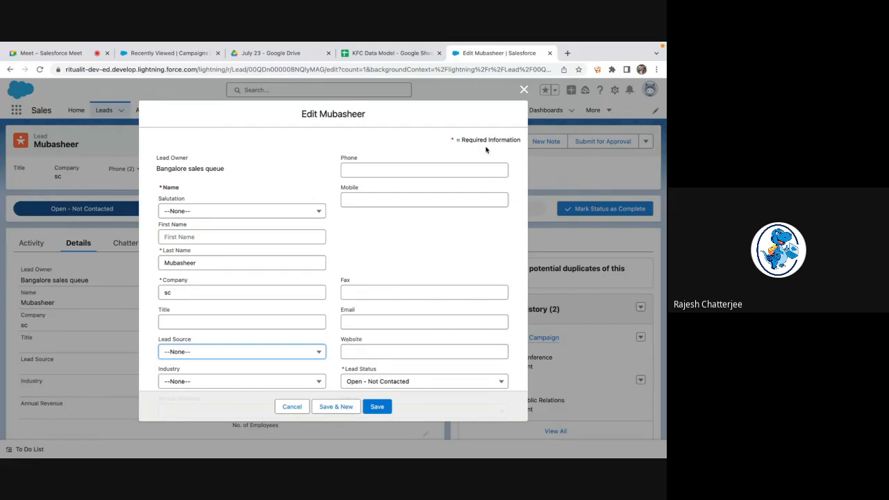
# Return to the KFC Data Model sheet and enter the object heading "Employes" in cell C1
pyautogui.click(400, 59)
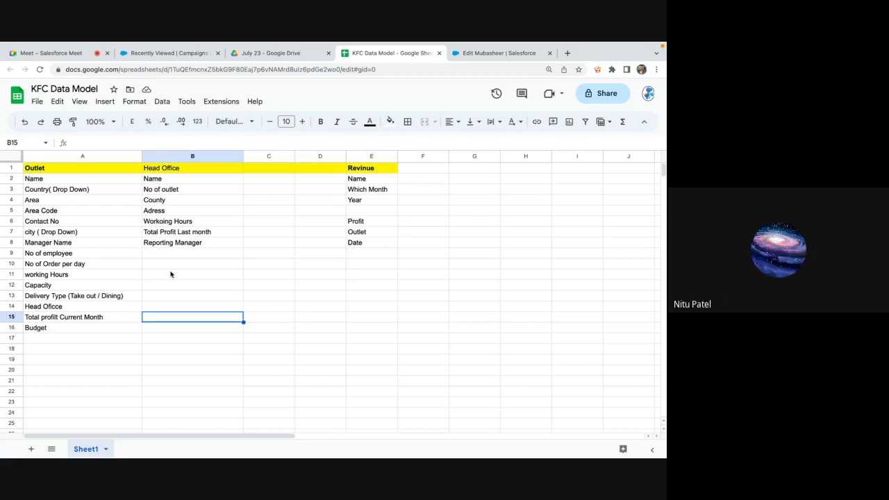
pyautogui.click(262, 172)
pyautogui.write('Employ')
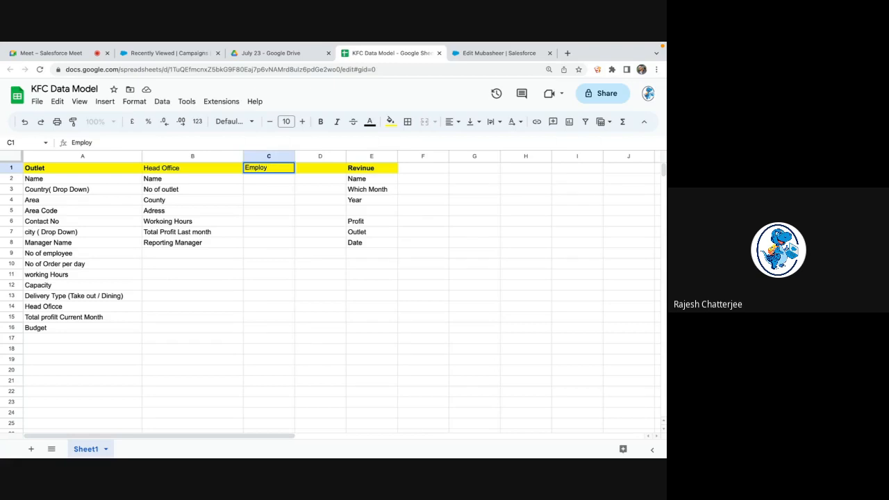
pyautogui.click(200, 243)
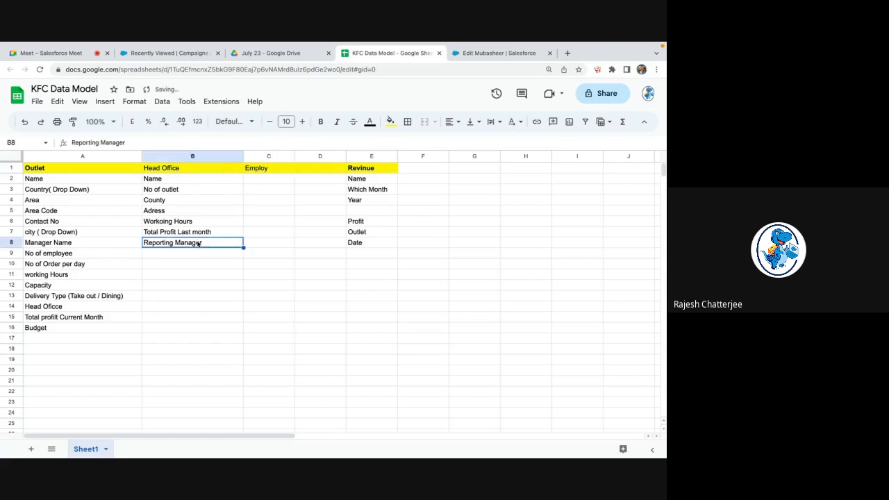
pyautogui.click(282, 170)
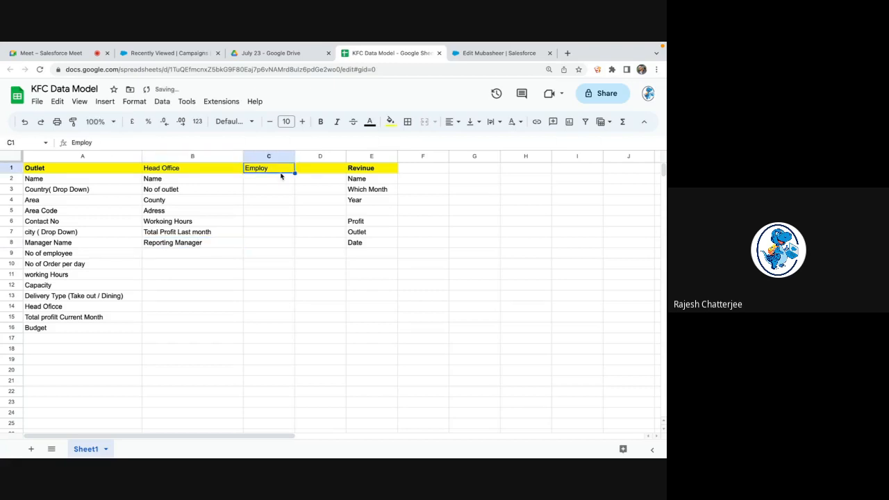
pyautogui.doubleClick(280, 167)
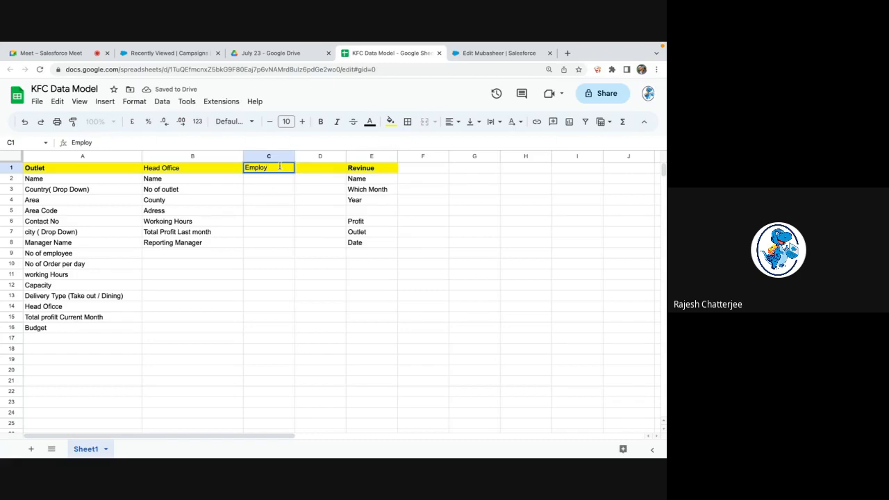
pyautogui.press('BackSpace')
pyautogui.press('BackSpace')
pyautogui.press('BackSpace')
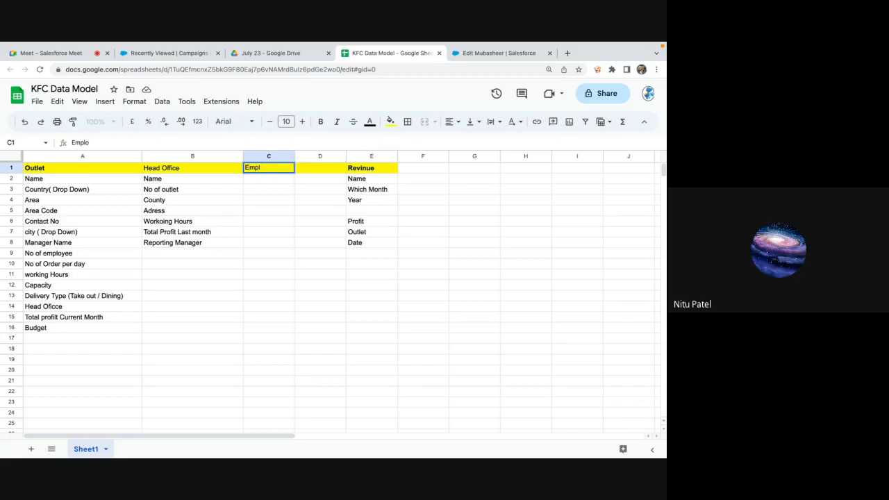
pyautogui.write('loye')
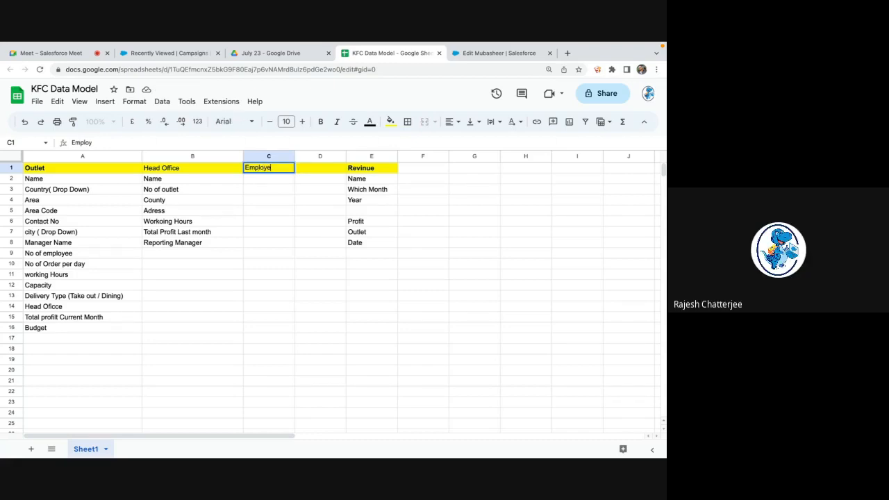
pyautogui.write('s')
# Switch to the Salesforce org showing the Campaigns list and open its Accounts list
pyautogui.click(182, 55)
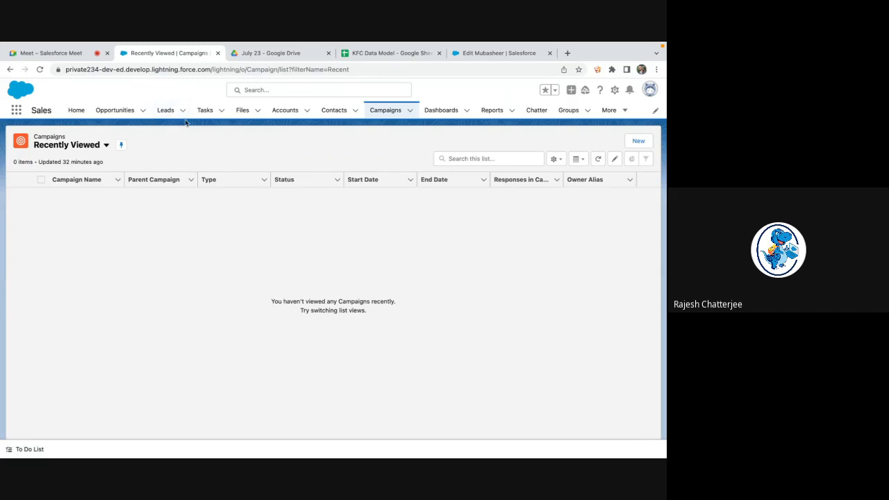
pyautogui.moveTo(399, 42)
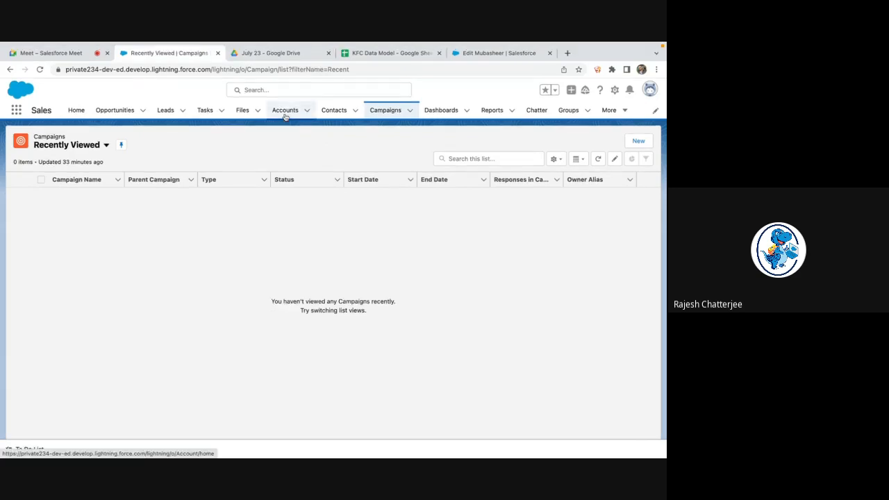
pyautogui.click(285, 114)
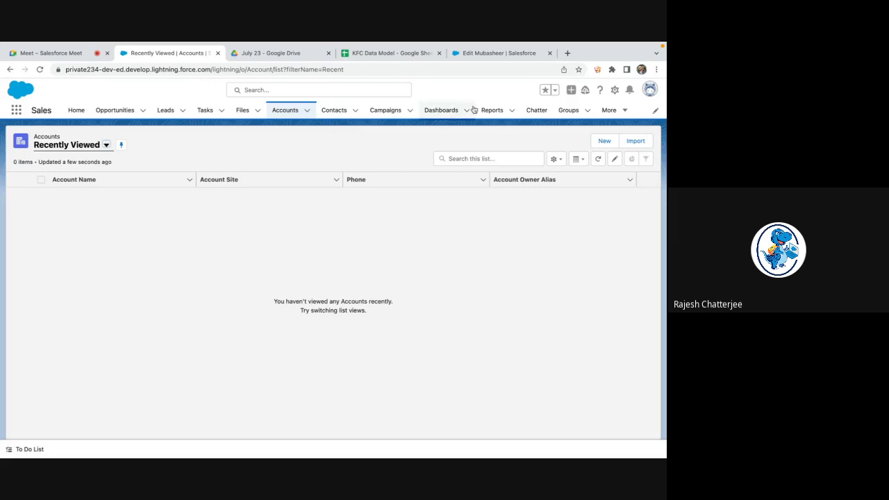
pyautogui.moveTo(74, 64)
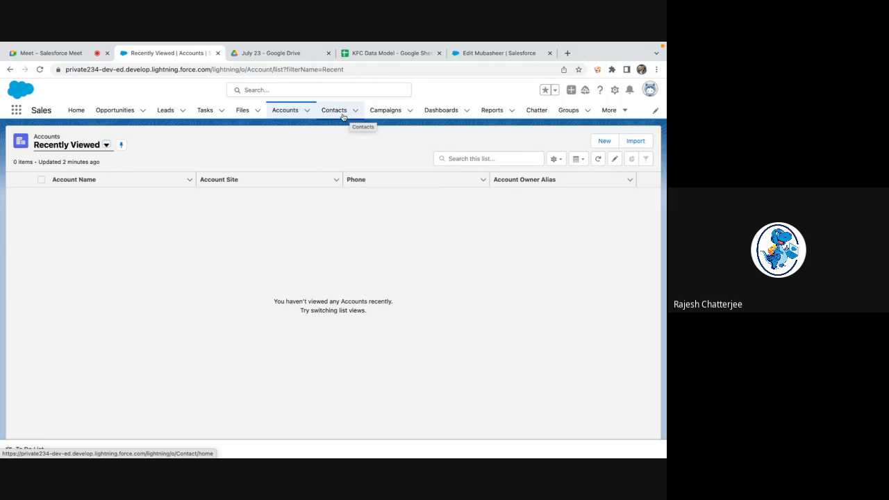
# Return to the KFC Data Model sheet and make the "Employes" and "Head Office" headings in row 1 bold
pyautogui.click(410, 56)
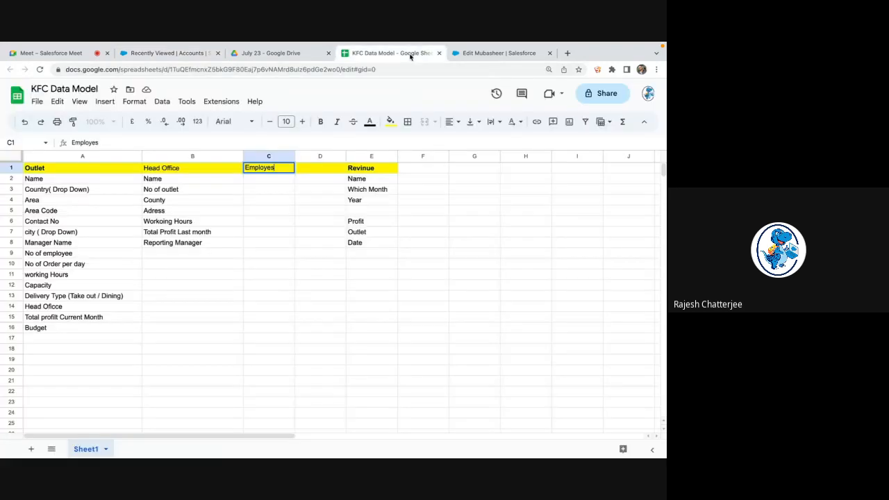
pyautogui.doubleClick(279, 168)
pyautogui.hotkey('ctrl', 'b')
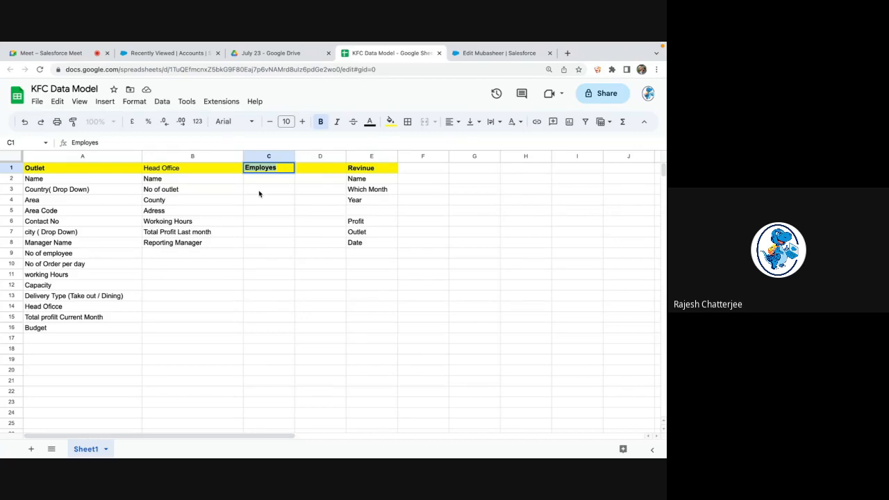
pyautogui.click(212, 170)
pyautogui.hotkey('ctrl', 'b')
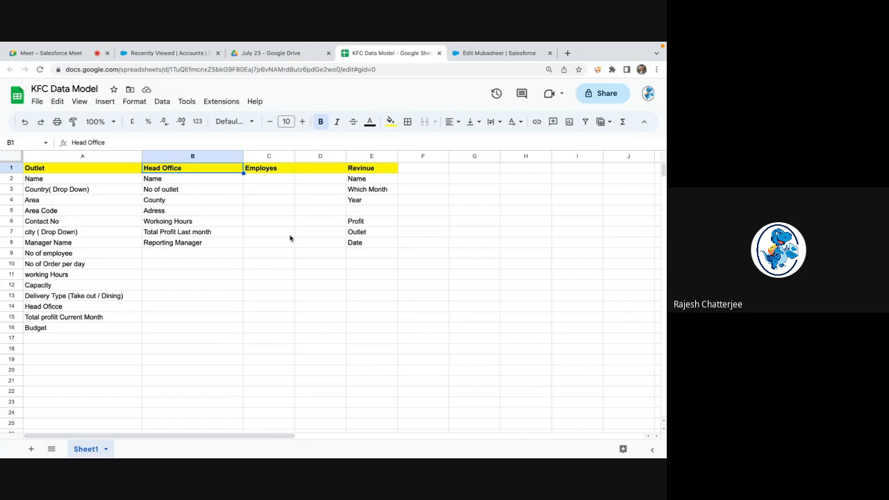
# Close the lead's edit form in Salesforce without saving and go to the Accounts list in the other org
pyautogui.click(494, 54)
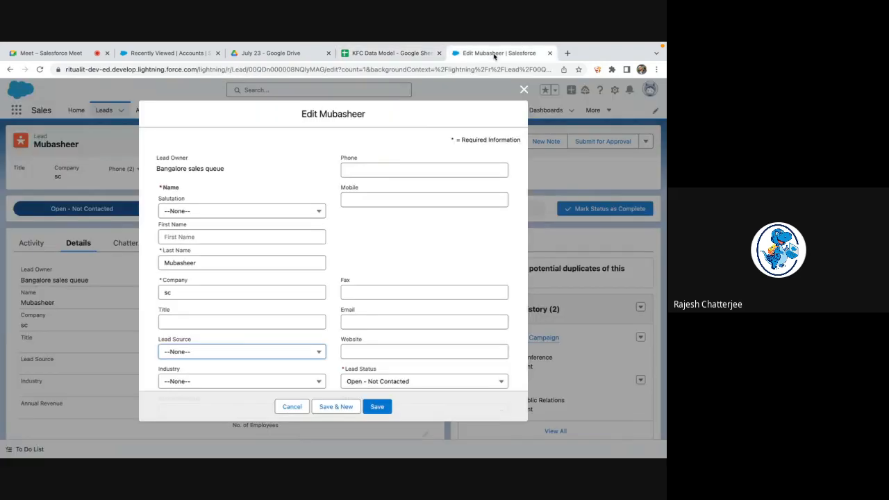
pyautogui.click(524, 89)
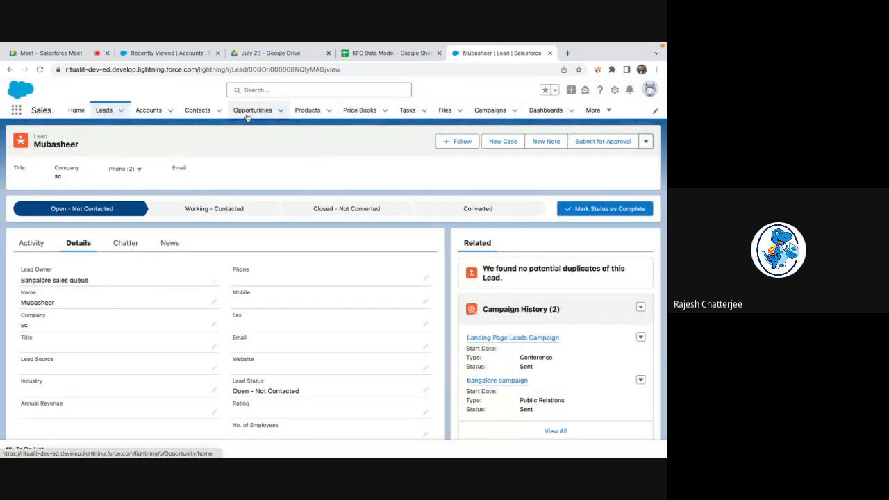
pyautogui.click(174, 53)
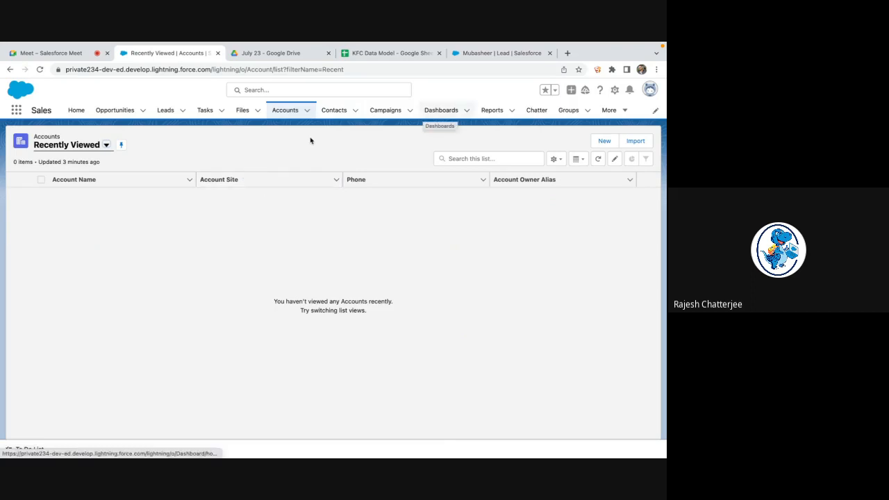
# Return to the KFC Data Model sheet and add the fields "Name" and "Phone" to the Employes column in cells C2 and C3
pyautogui.click(381, 55)
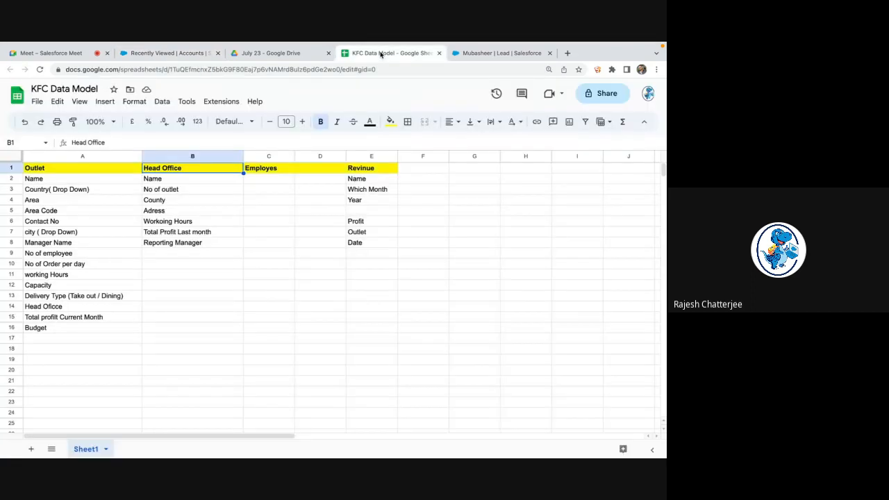
pyautogui.click(273, 177)
pyautogui.write('Name')
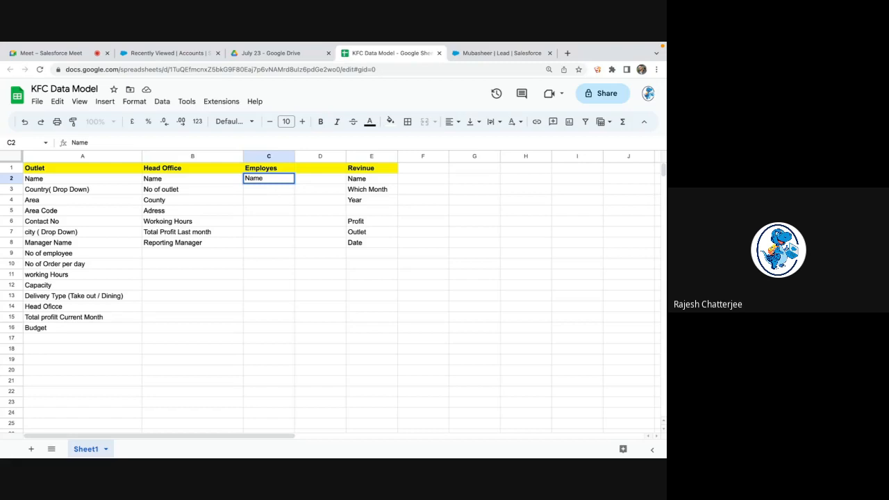
pyautogui.press('Return')
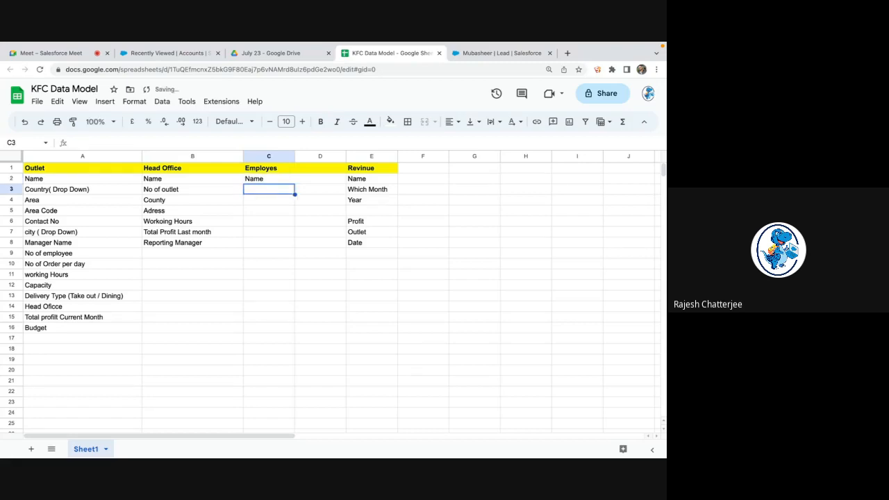
pyautogui.write('Phone')
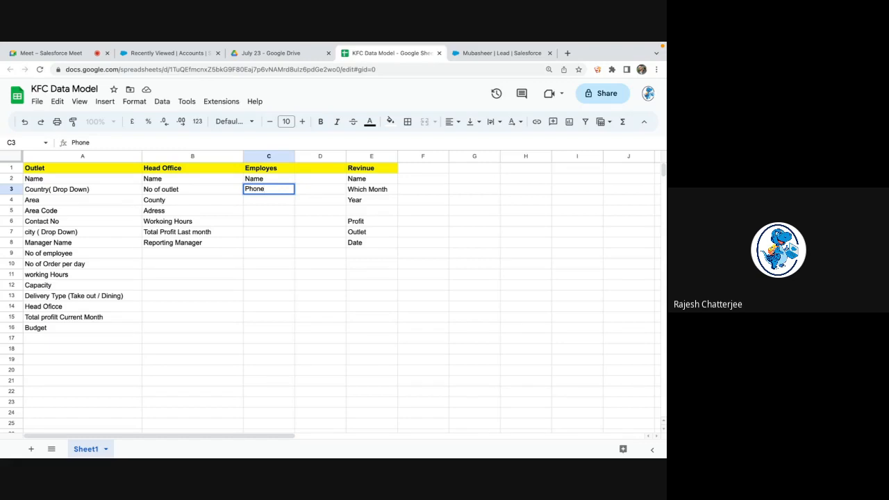
pyautogui.press('Return')
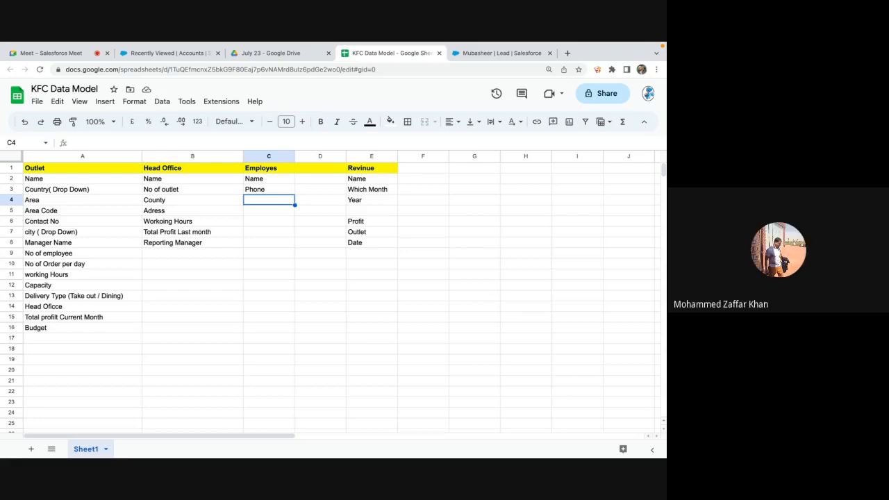
# Check the Google Meet participant list and switch back to the Salesforce Accounts list
pyautogui.click(51, 53)
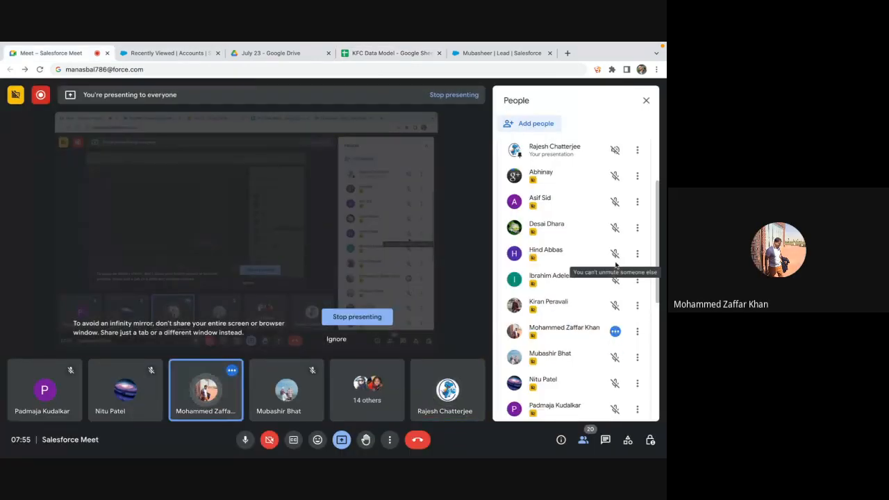
pyautogui.click(495, 54)
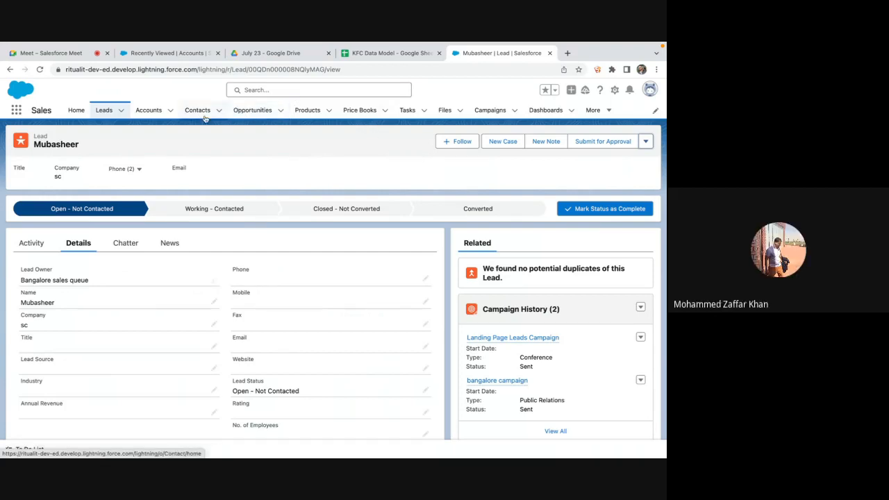
pyautogui.click(185, 53)
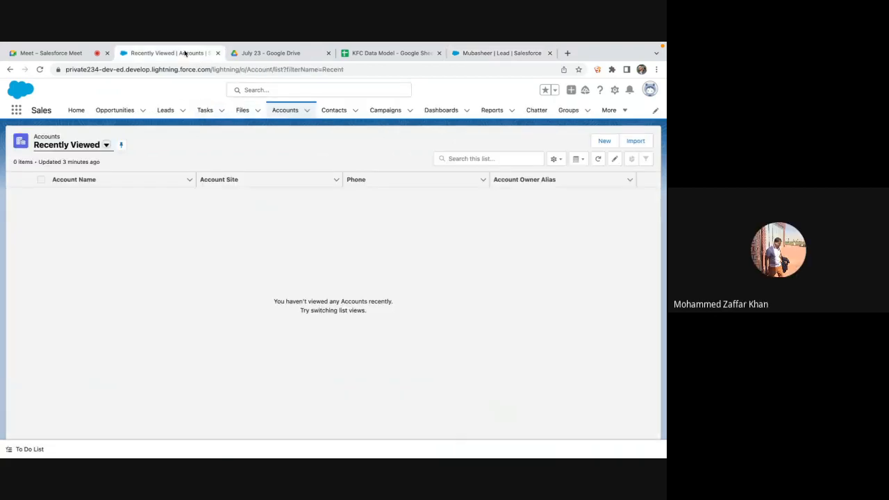
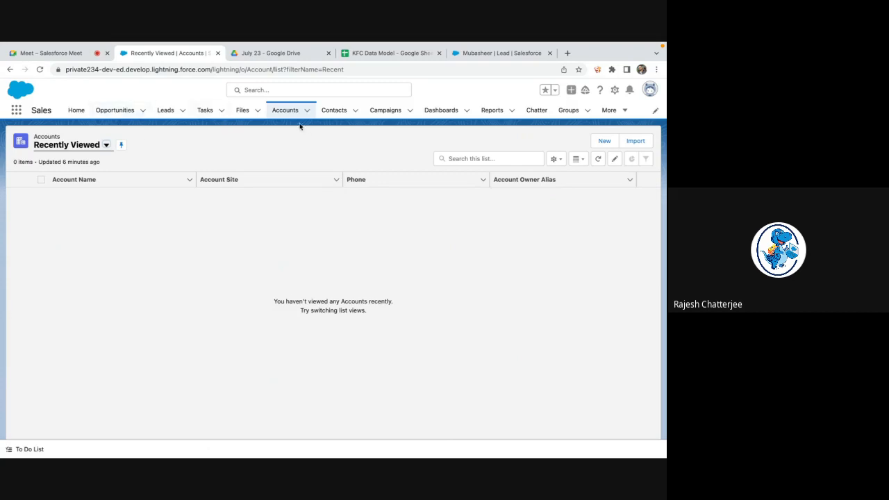
# Open the Leads list in Salesforce and display its available list views
pyautogui.click(173, 117)
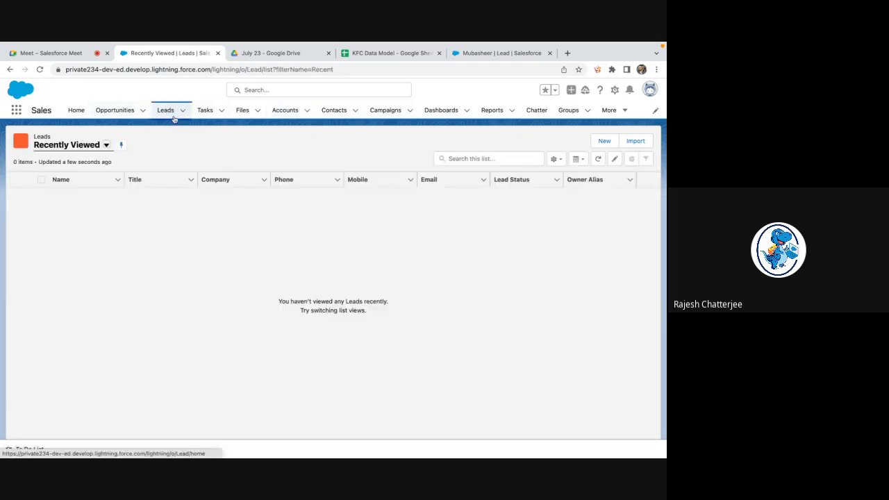
pyautogui.click(107, 145)
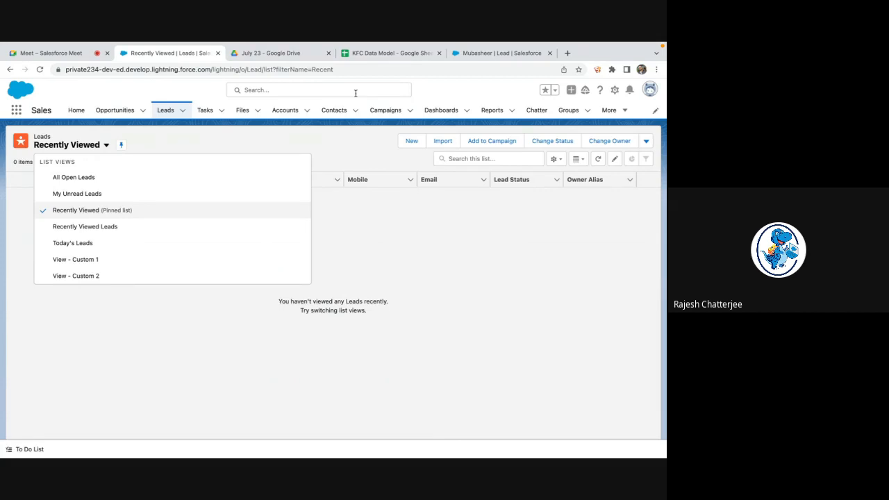
# Review the KFC Data Model sheet and the open Salesforce lead record, and check the Google Meet participant list
pyautogui.click(398, 56)
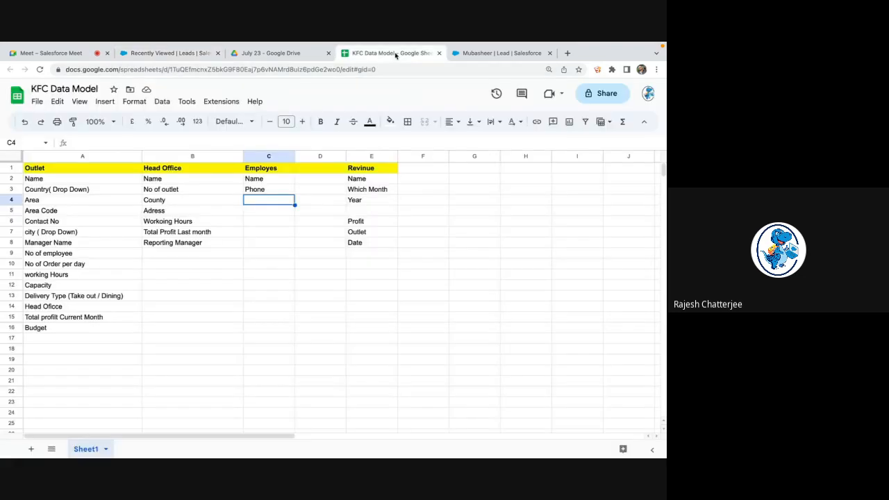
pyautogui.click(476, 54)
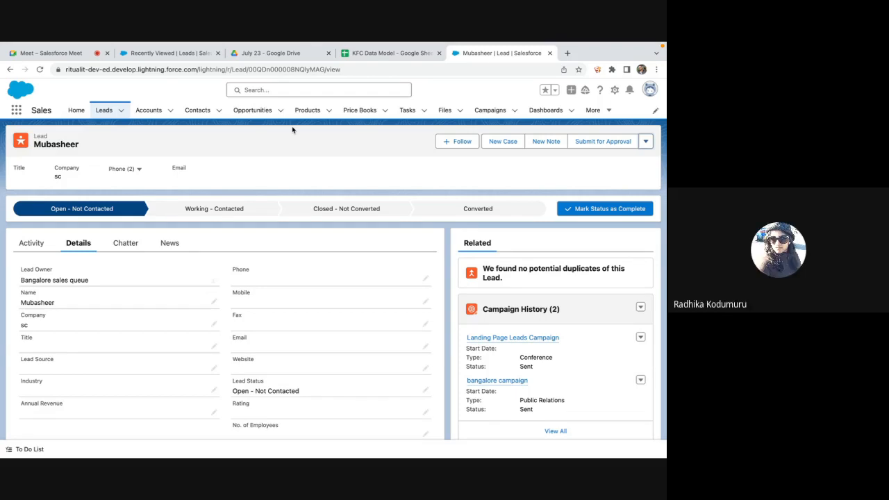
pyautogui.moveTo(348, 45)
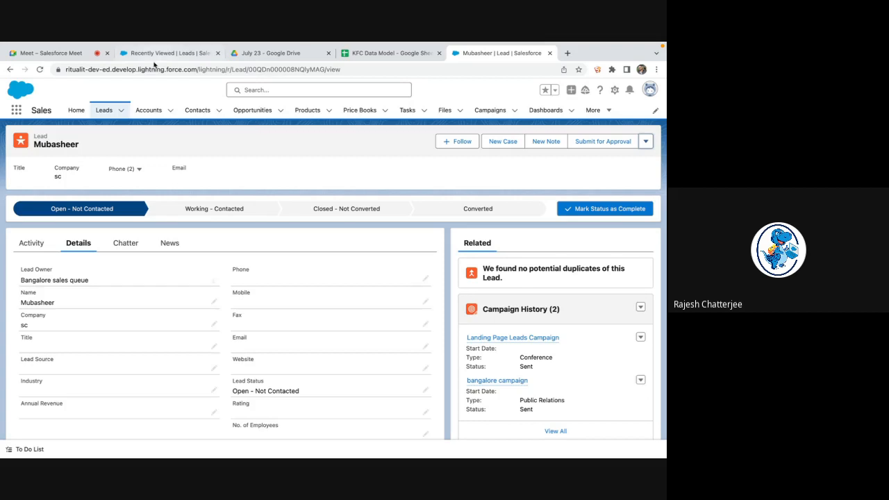
pyautogui.moveTo(165, 47)
pyautogui.click(66, 81)
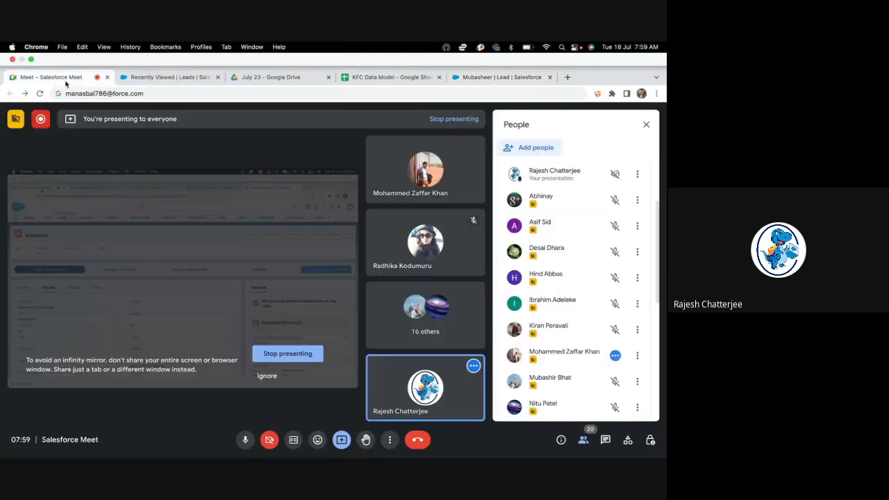
pyautogui.click(393, 77)
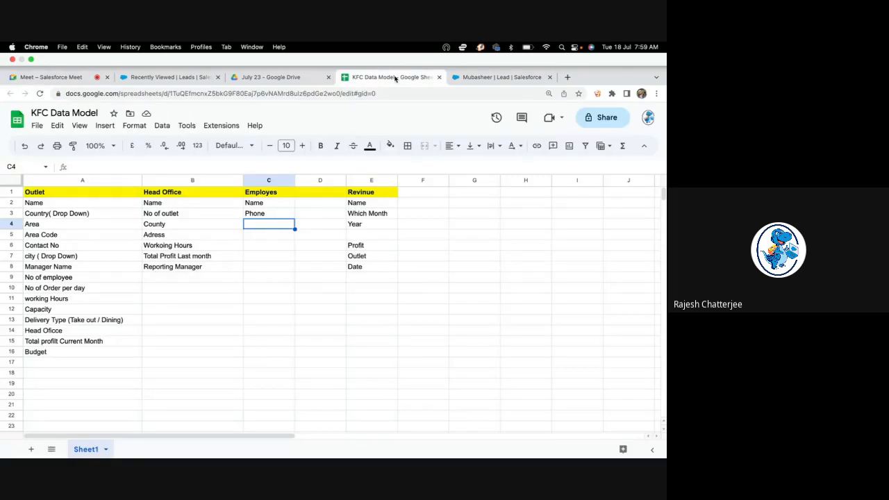
pyautogui.click(88, 80)
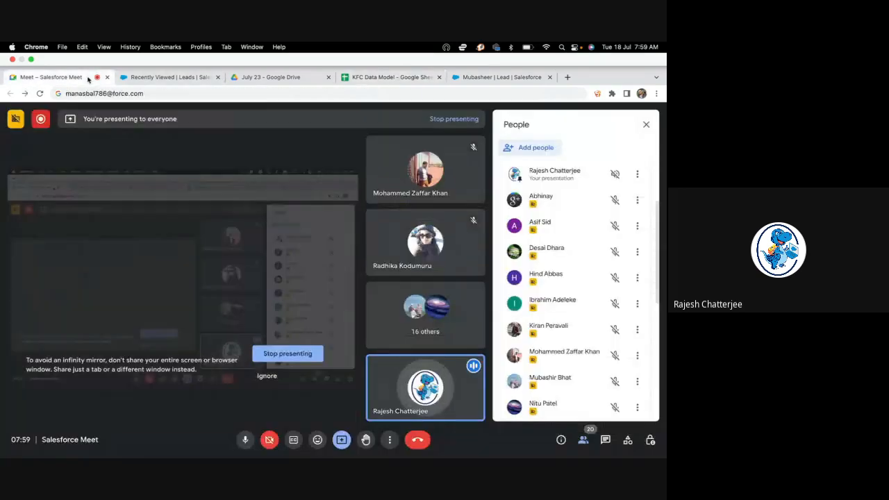
# Return to the KFC Data Model sheet and add the fields "Email" and "Designation" to the Employes column in cells C4 and C5
pyautogui.click(363, 80)
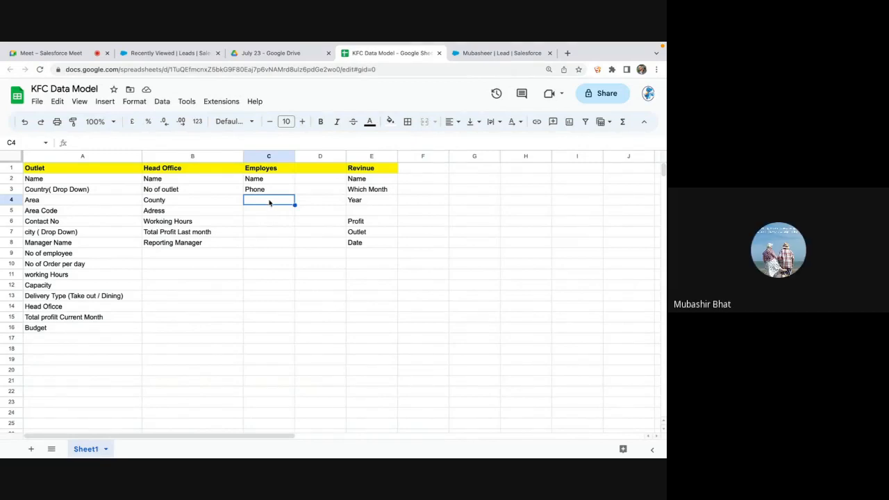
pyautogui.write('De')
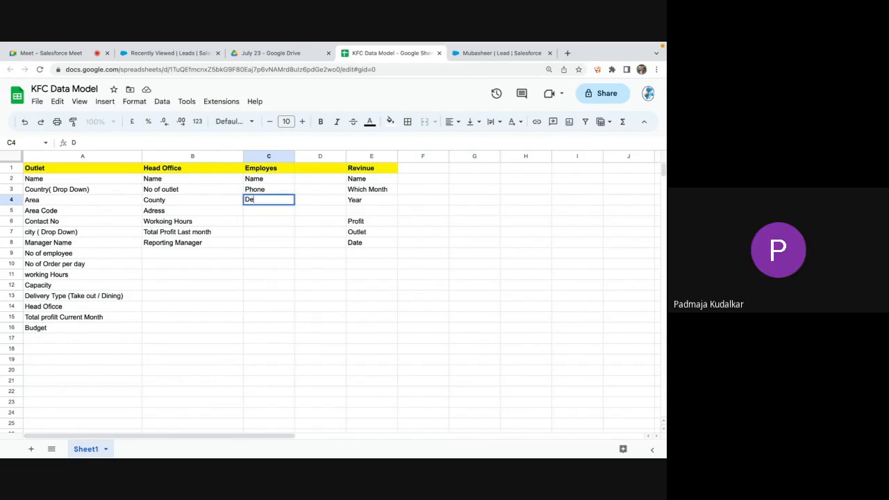
pyautogui.press('BackSpace')
pyautogui.press('BackSpace')
pyautogui.write('Emai')
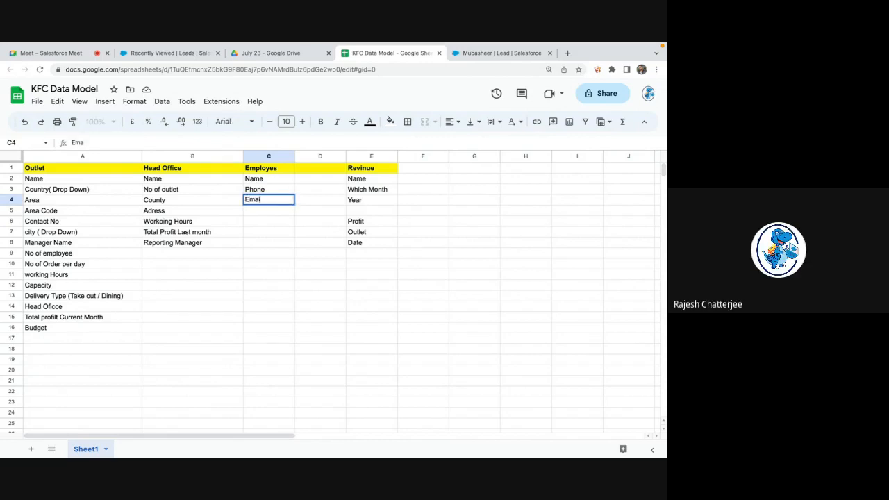
pyautogui.write('l')
pyautogui.click(269, 218)
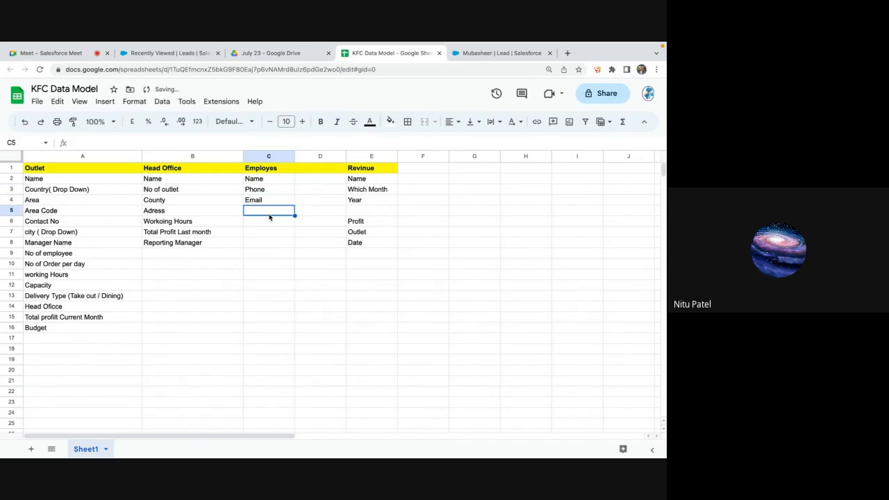
pyautogui.write('Designation')
pyautogui.press('Return')
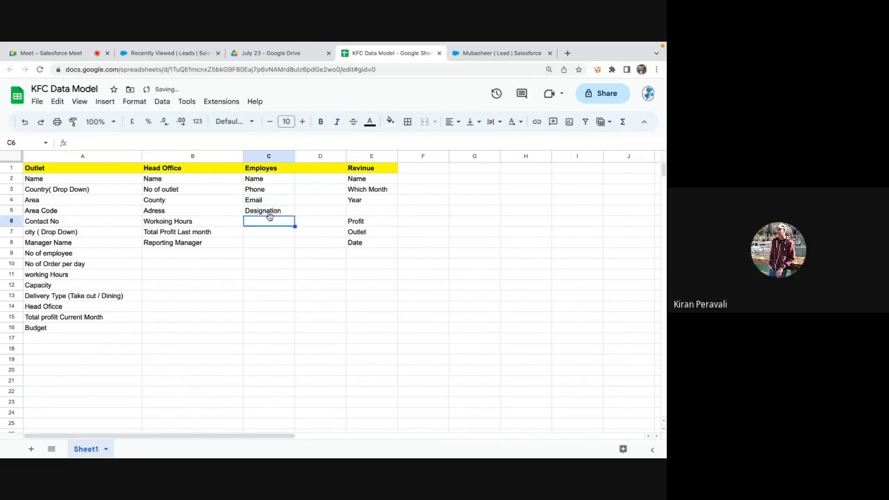
# Add the fields "Phone", "Address" and "Salary" to the Employes column in cells C6 to C8
pyautogui.write('Phone')
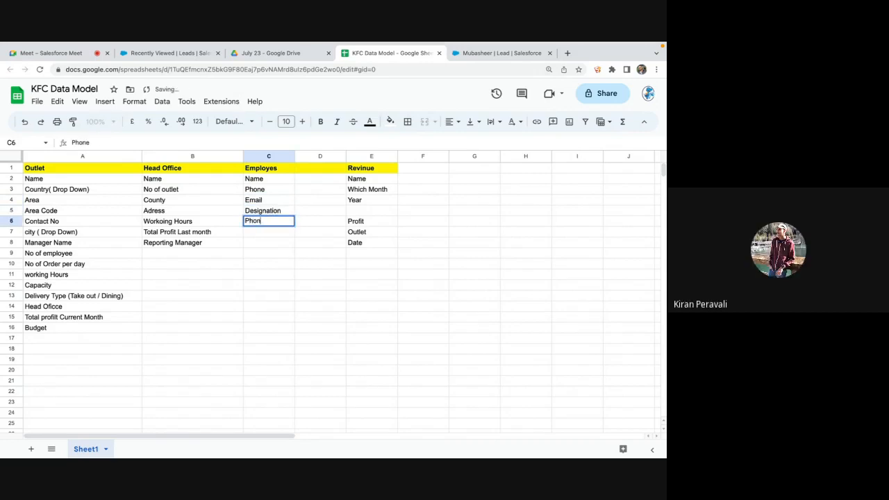
pyautogui.press('Return')
pyautogui.write('Addre')
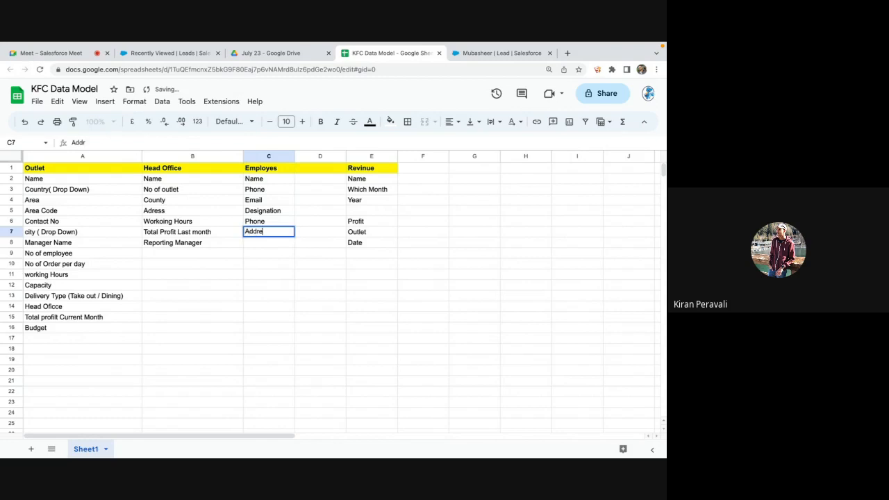
pyautogui.write('ss')
pyautogui.press('Return')
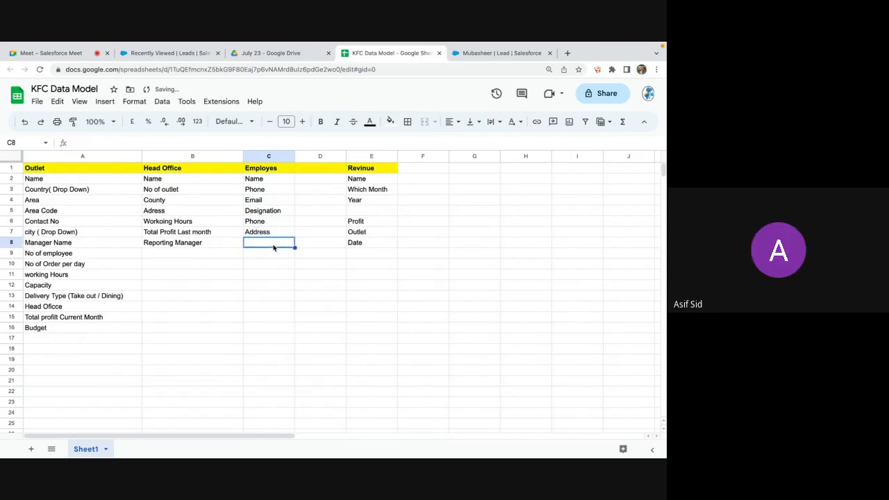
pyautogui.write('Salary')
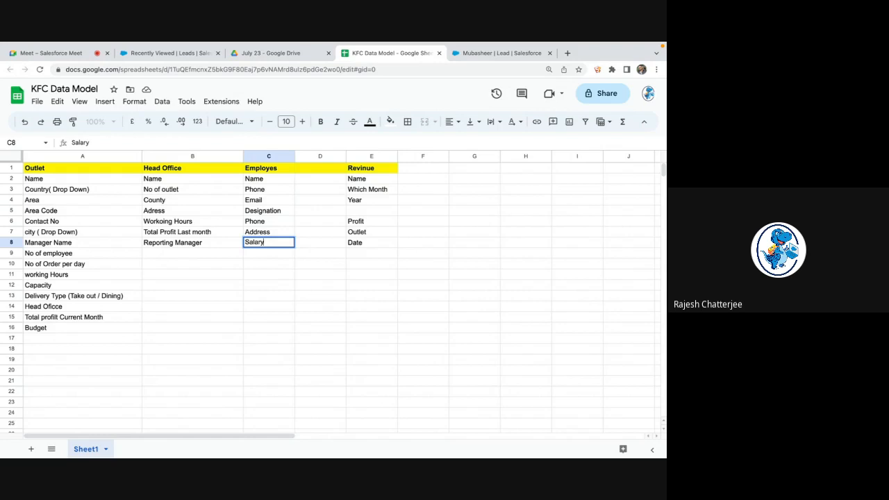
pyautogui.press('Return')
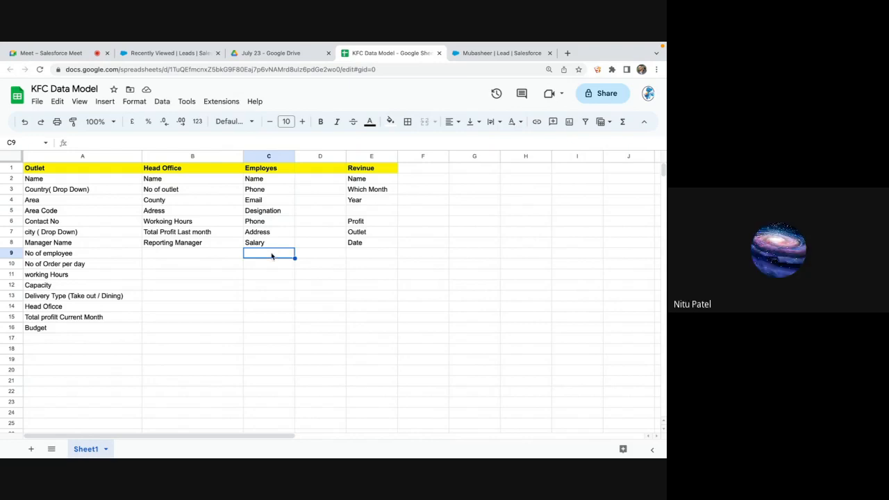
# Add the field "Type (Drop down)" in cell C9 and widen column C to fit the text
pyautogui.write('Type')
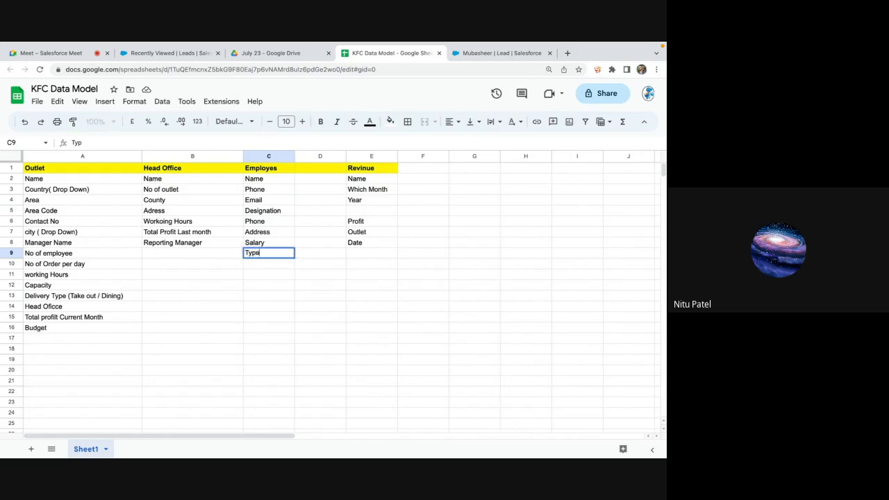
pyautogui.write(' ( Dro')
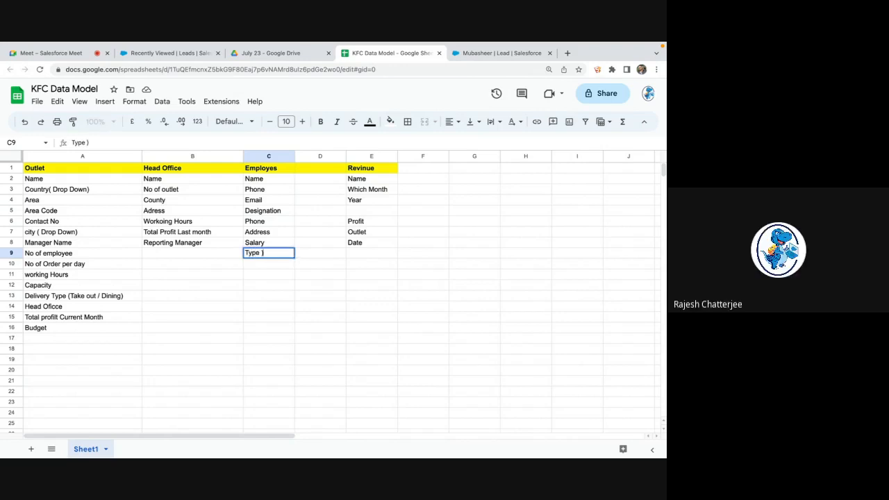
pyautogui.write('pe')
pyautogui.press('BackSpace')
pyautogui.press('BackSpace')
pyautogui.press('BackSpace')
pyautogui.press('BackSpace')
pyautogui.press('BackSpace')
pyautogui.press('BackSpace')
pyautogui.press('BackSpace')
pyautogui.write('(D')
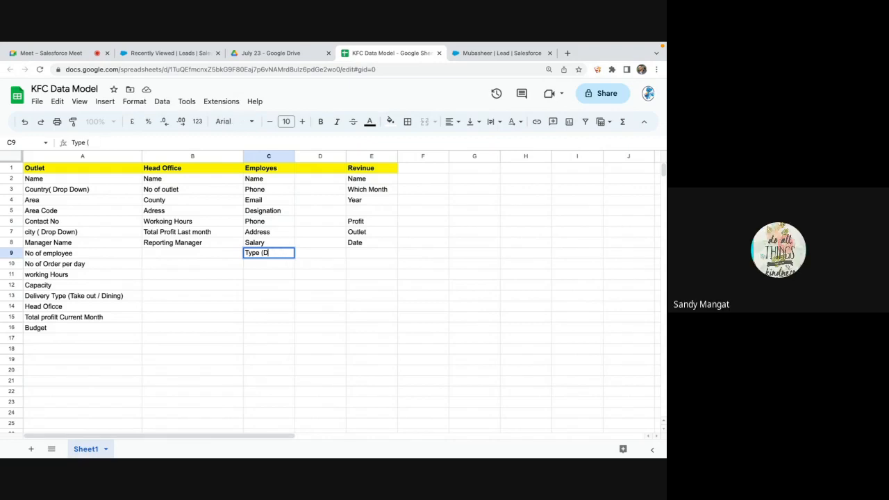
pyautogui.write('rop down)')
pyautogui.click(267, 235)
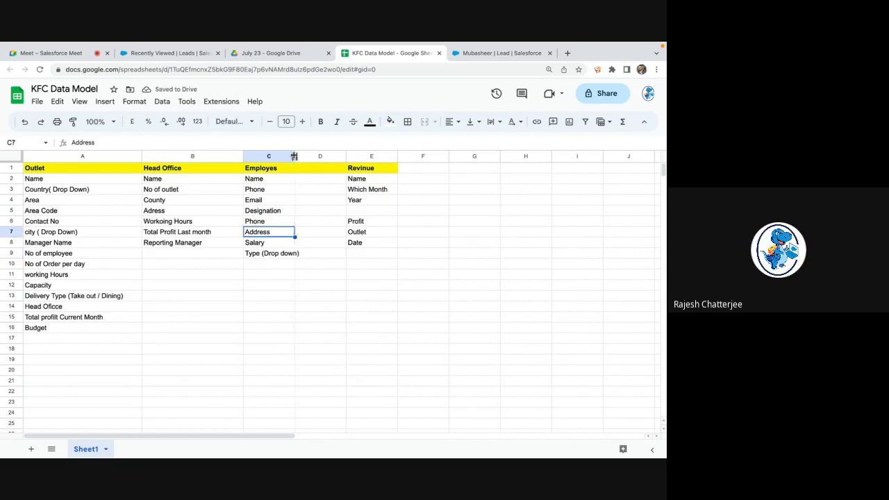
pyautogui.moveTo(294, 155); pyautogui.dragTo(316, 156)
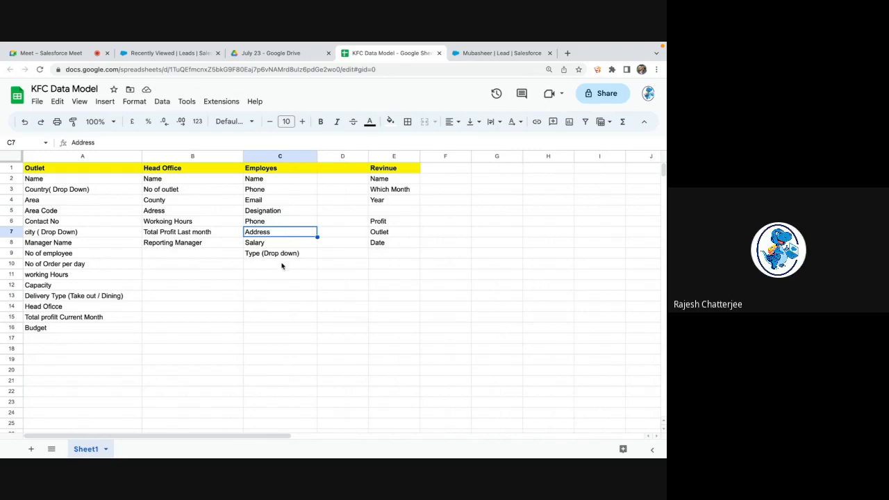
# Add the fields "Education" and "Manager" to the Employes column in cells C10 and C11
pyautogui.click(50, 338)
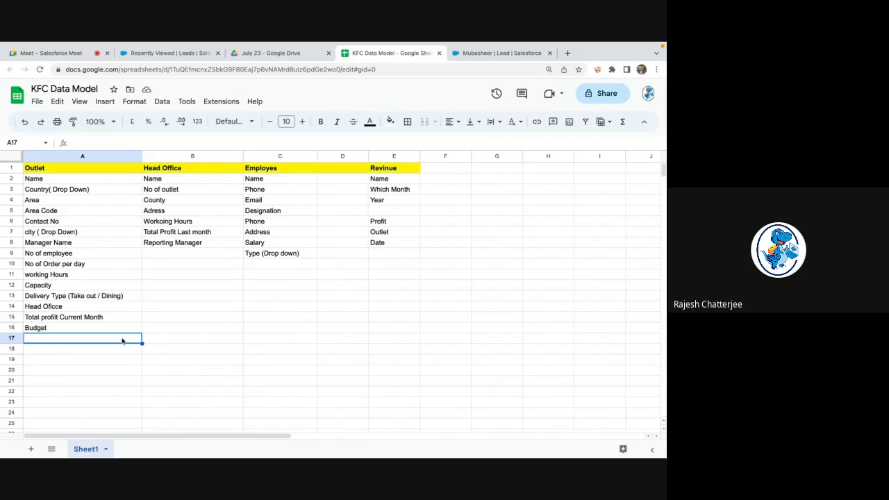
pyautogui.click(276, 271)
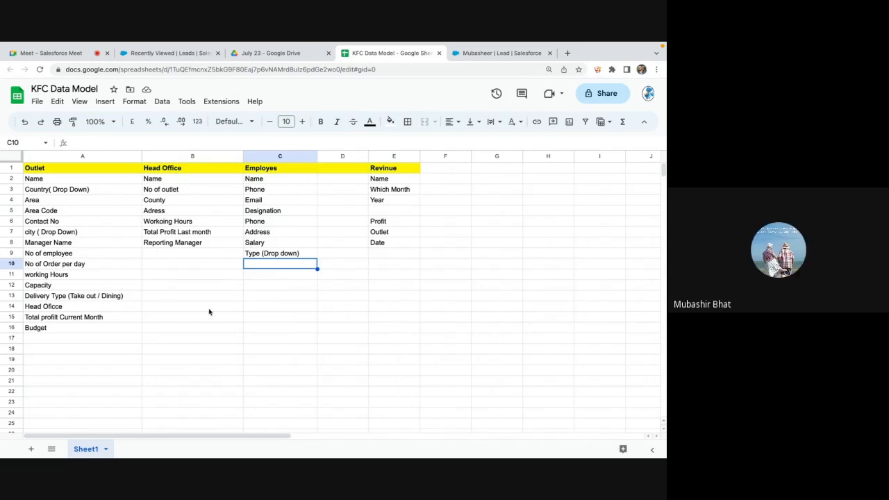
pyautogui.write('Education')
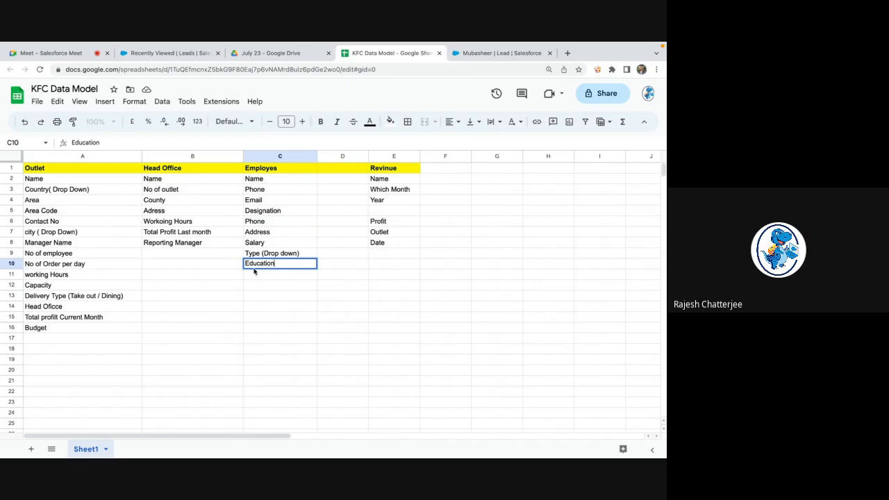
pyautogui.press('Return')
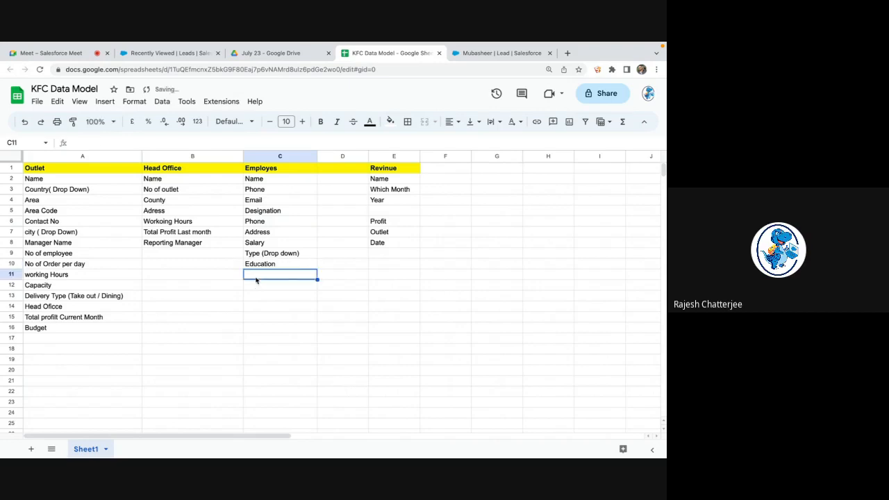
pyautogui.write('Manager')
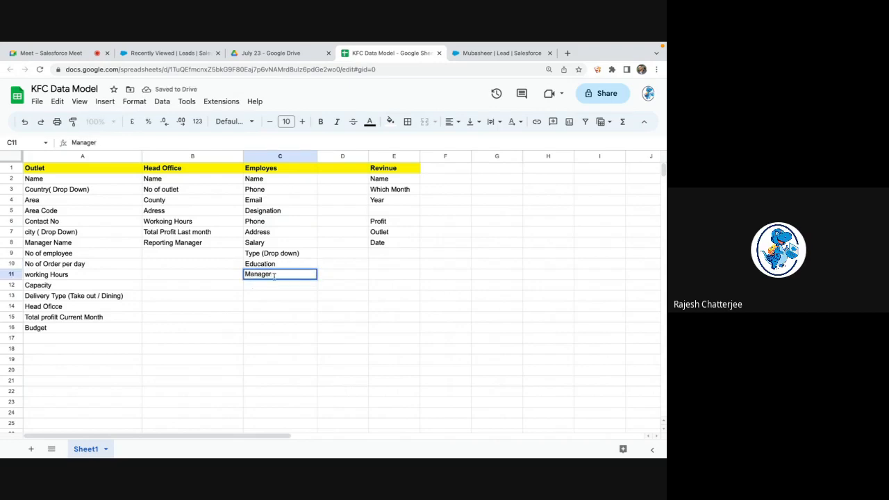
pyautogui.press('BackSpace')
pyautogui.click(272, 159)
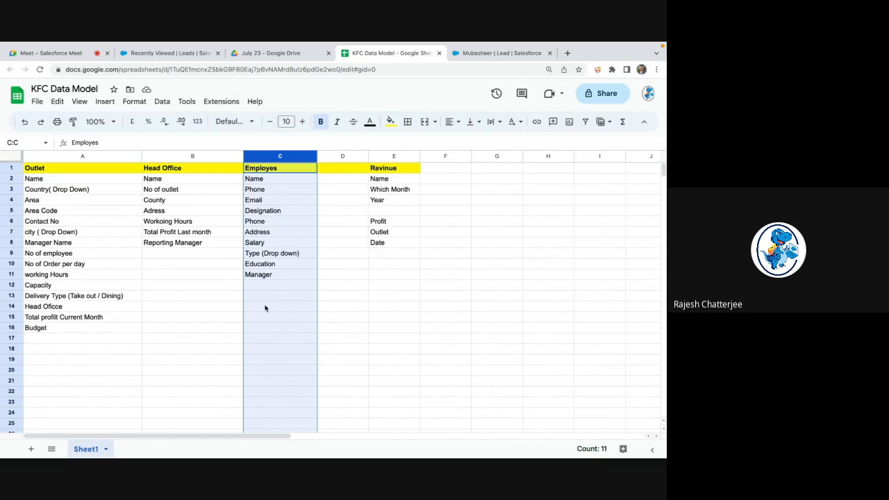
pyautogui.click(264, 276)
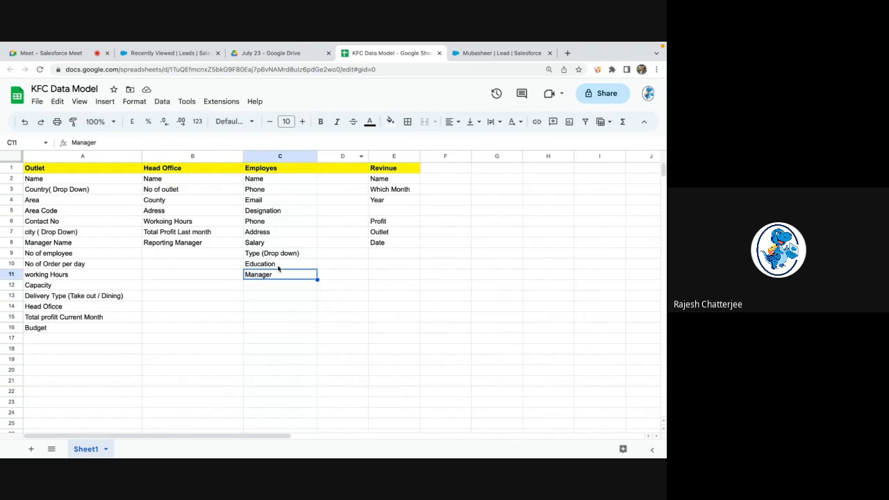
pyautogui.click(270, 287)
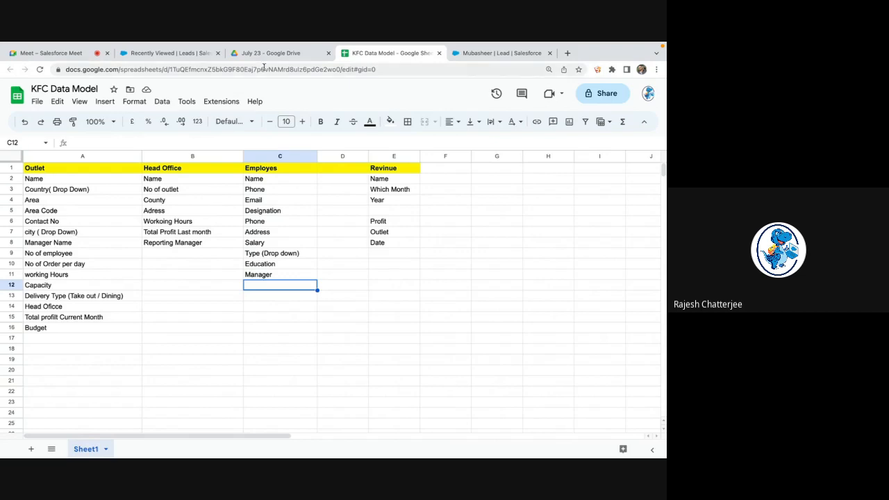
# Download the KFC Data Model spreadsheet in Microsoft Excel (.xlsx) format
pyautogui.moveTo(434, 45)
pyautogui.click(37, 101)
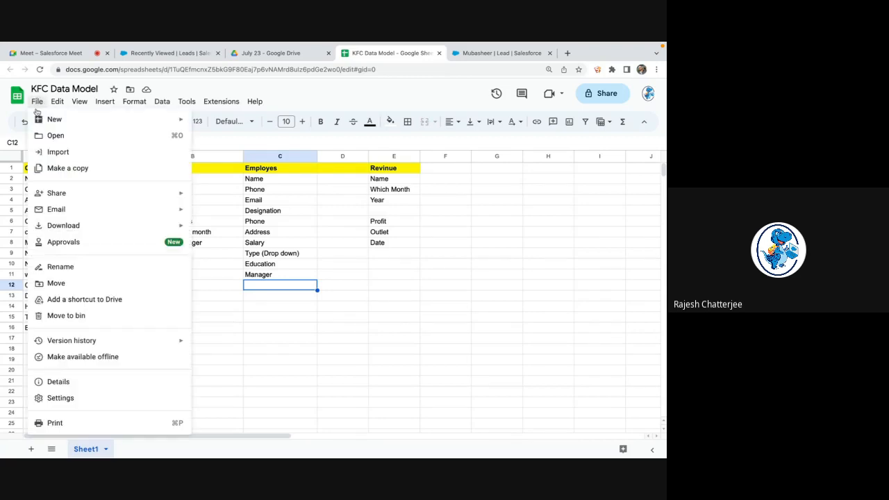
pyautogui.moveTo(60, 229)
pyautogui.moveTo(174, 223)
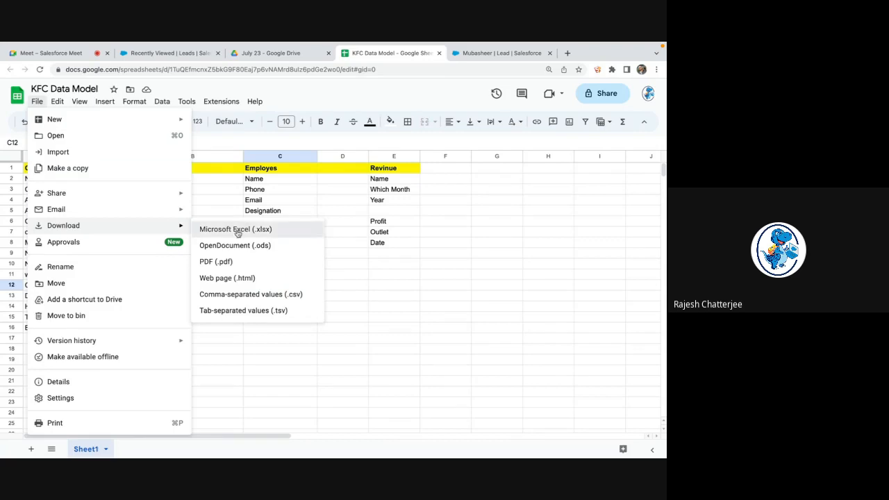
pyautogui.click(236, 232)
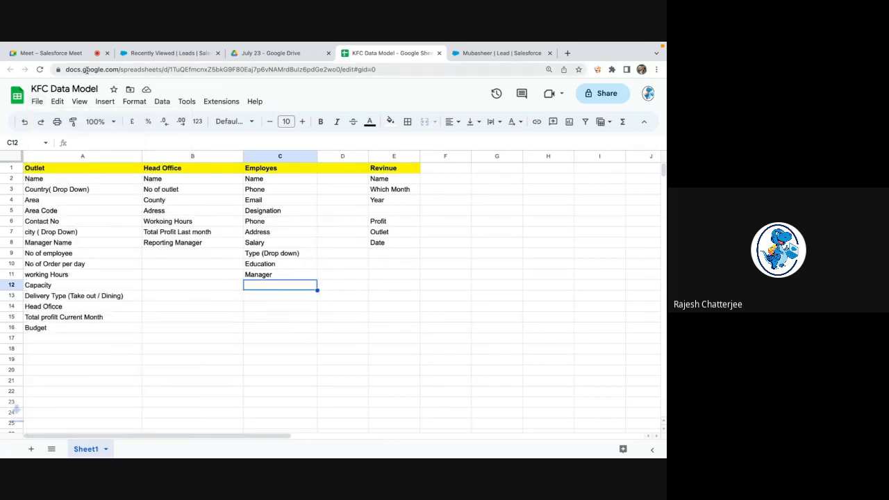
# Switch to the Google Meet call and take a screenshot of the participant list in the People panel
pyautogui.click(76, 54)
pyautogui.scroll(2, 655, 280)
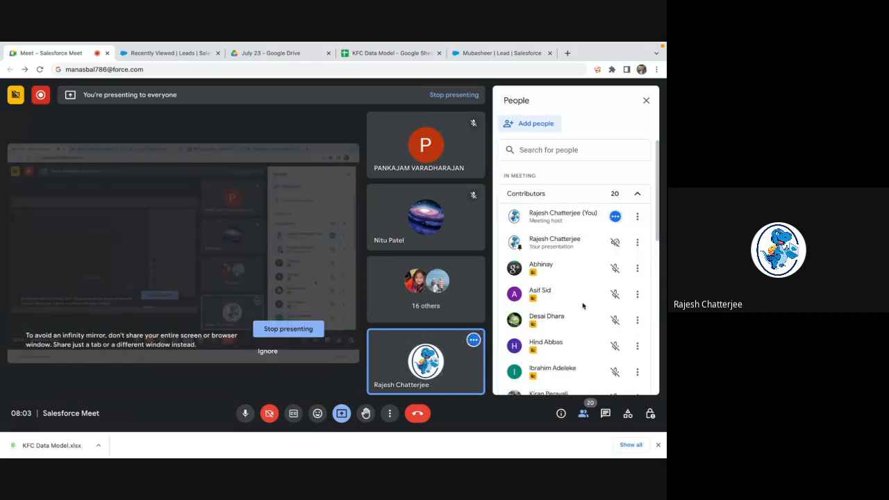
pyautogui.scroll(-1, 582, 305)
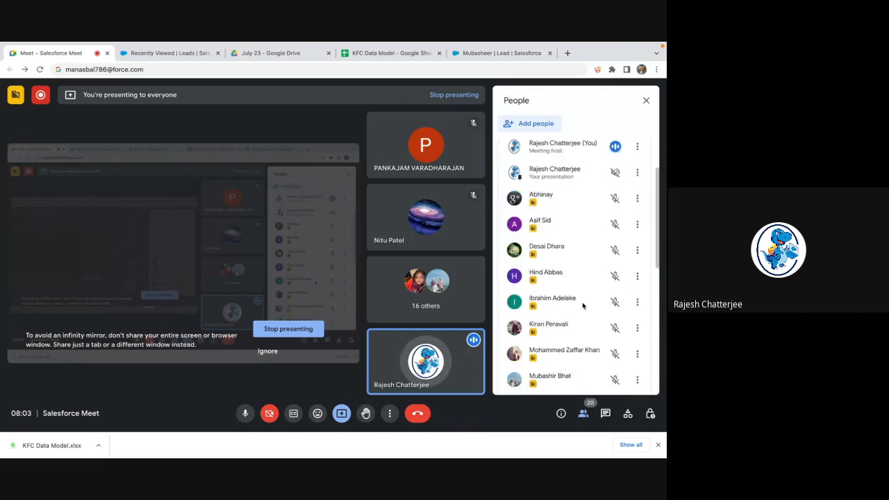
pyautogui.press('shift+super+4')
pyautogui.moveTo(490, 169); pyautogui.dragTo(657, 402)
pyautogui.scroll(-1, 600, 376)
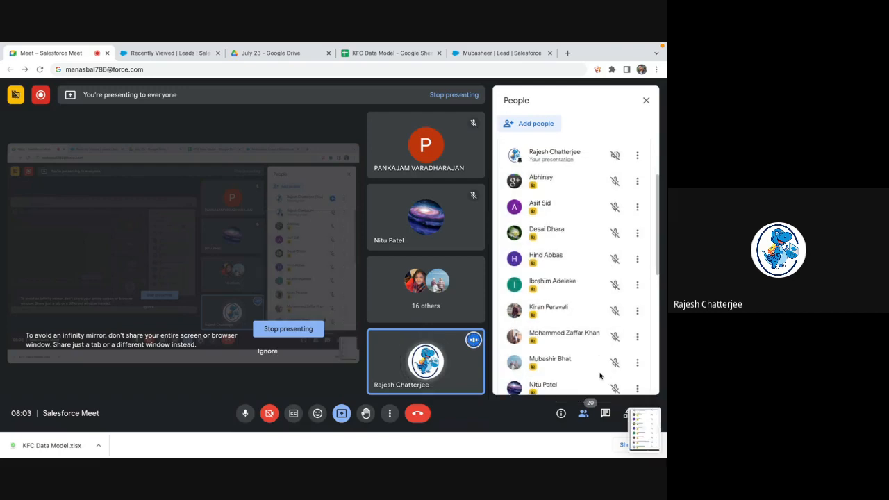
# Take a screenshot of the rest of the participant list in the meeting's People panel
pyautogui.scroll(-5, 600, 376)
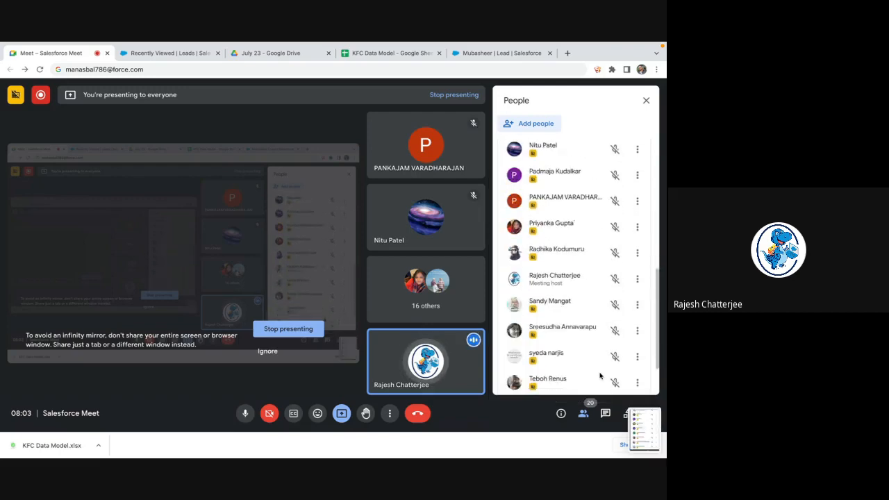
pyautogui.press('super+shift+4')
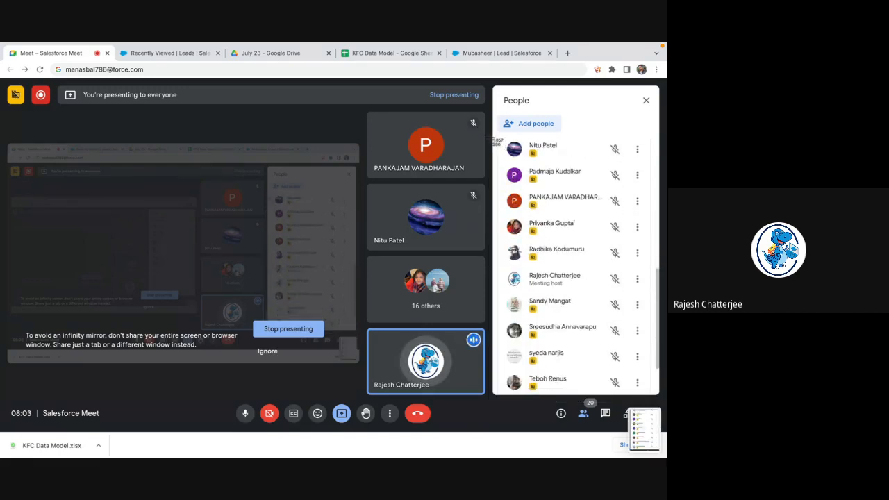
pyautogui.moveTo(489, 138); pyautogui.dragTo(637, 394)
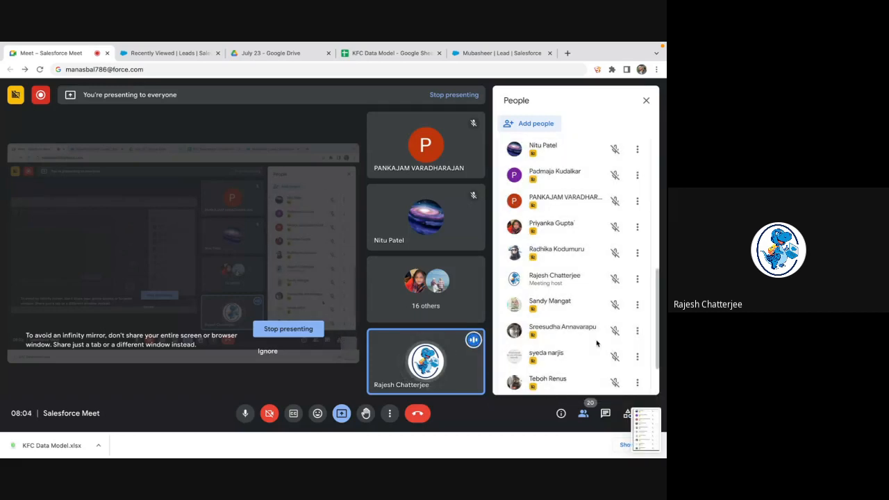
pyautogui.scroll(-2, 596, 343)
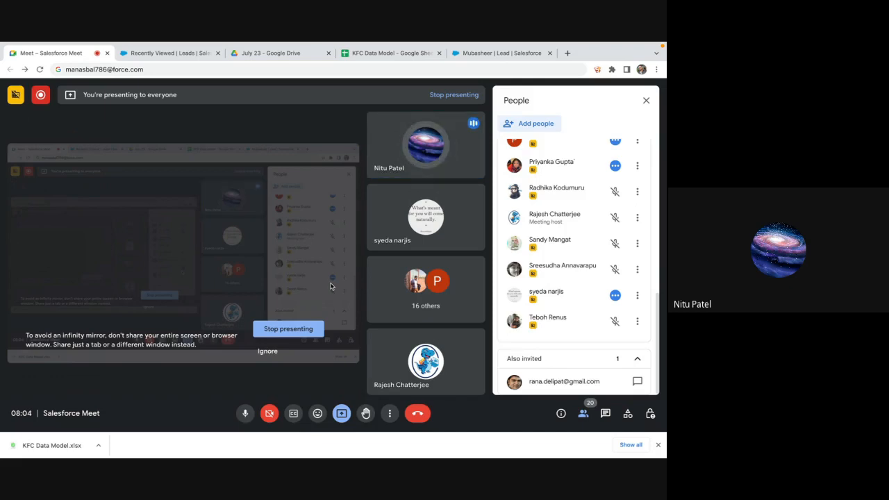
# Load web.whatsapp.com in place of the Salesforce Leads page and bring WhatsApp Web into view
pyautogui.click(186, 53)
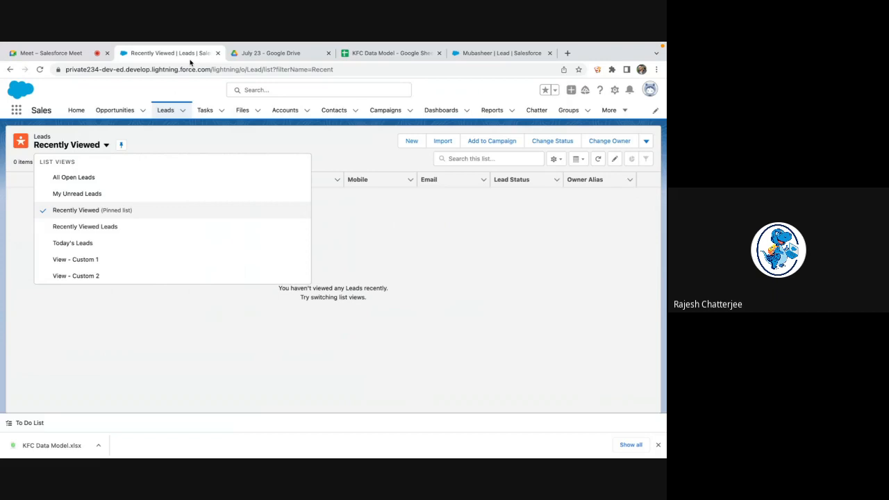
pyautogui.click(190, 70)
pyautogui.write('web.whatsapp.com')
pyautogui.press('Return')
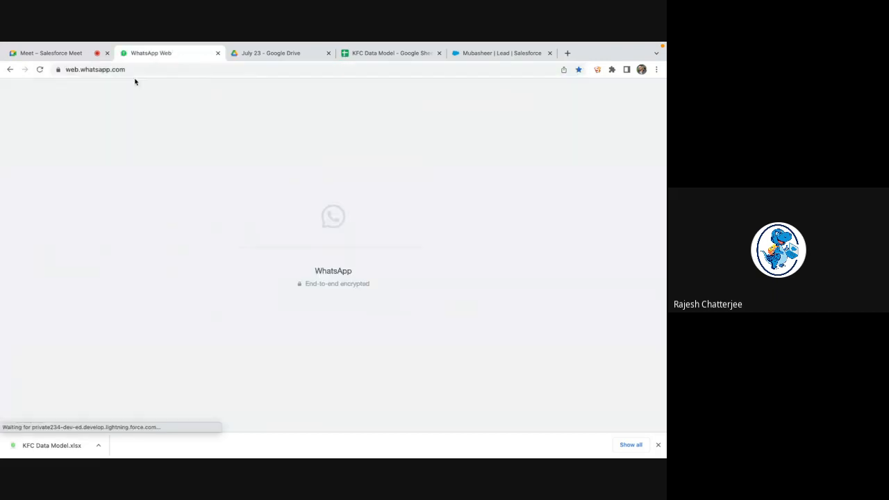
pyautogui.click(71, 53)
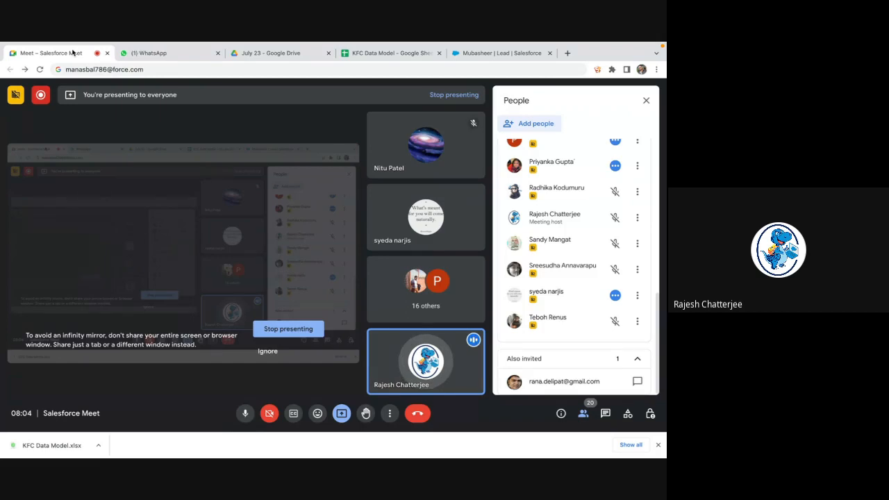
pyautogui.moveTo(352, 45)
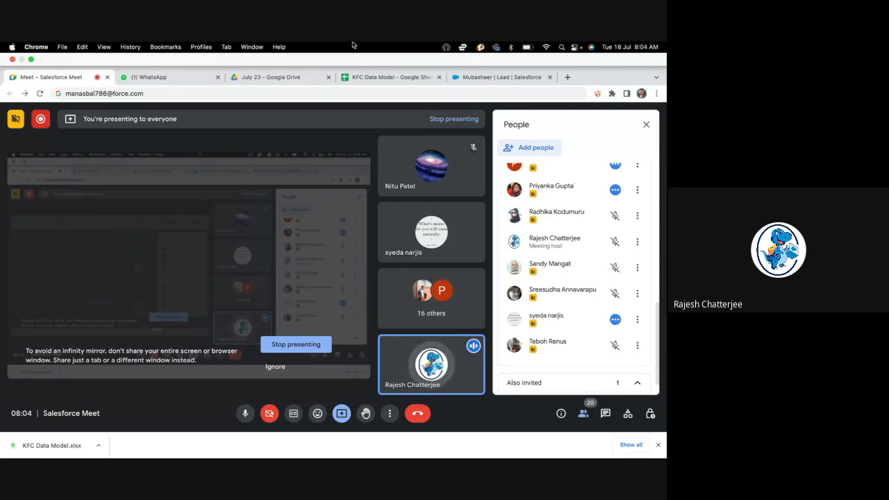
pyautogui.click(180, 79)
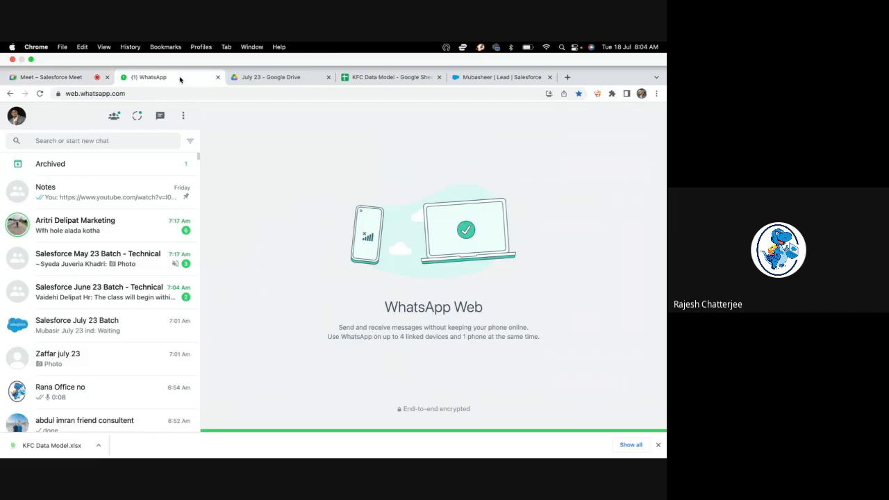
# Open the group info of the Salesforce July 23 Batch chat and expand its full description
pyautogui.scroll(-2, 62, 213)
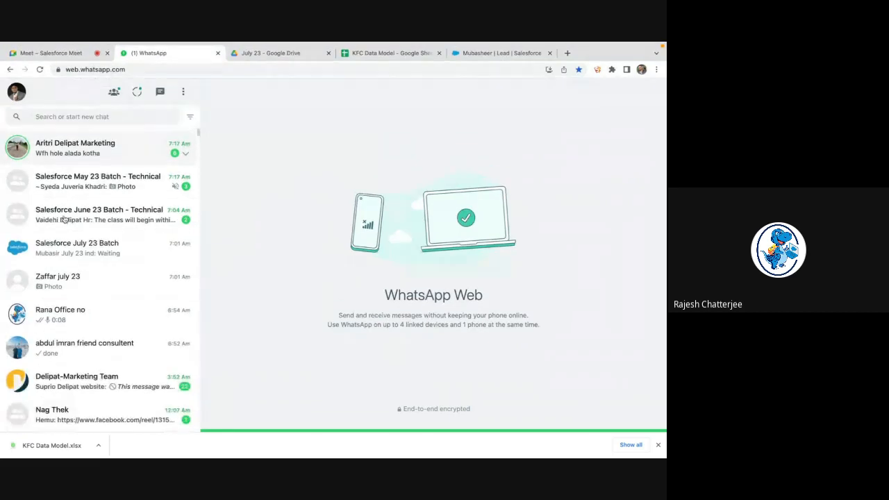
pyautogui.click(139, 232)
pyautogui.scroll(3, 277, 147)
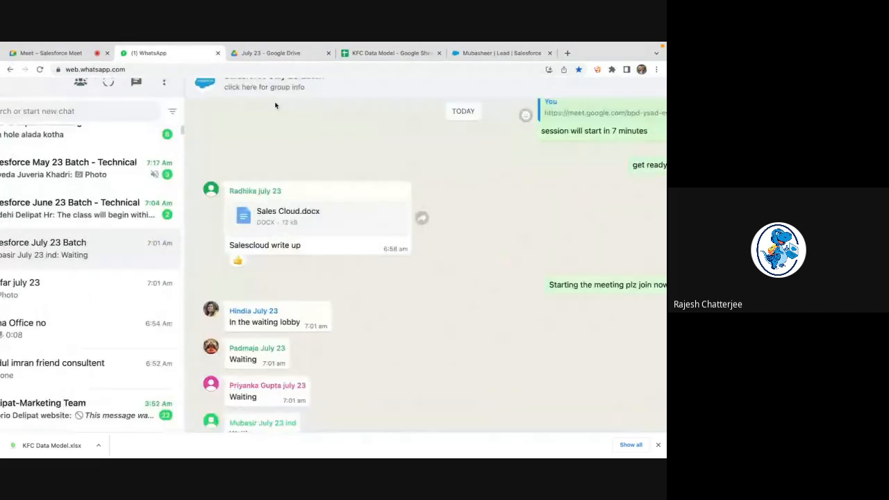
pyautogui.click(272, 88)
pyautogui.scroll(-2, 501, 279)
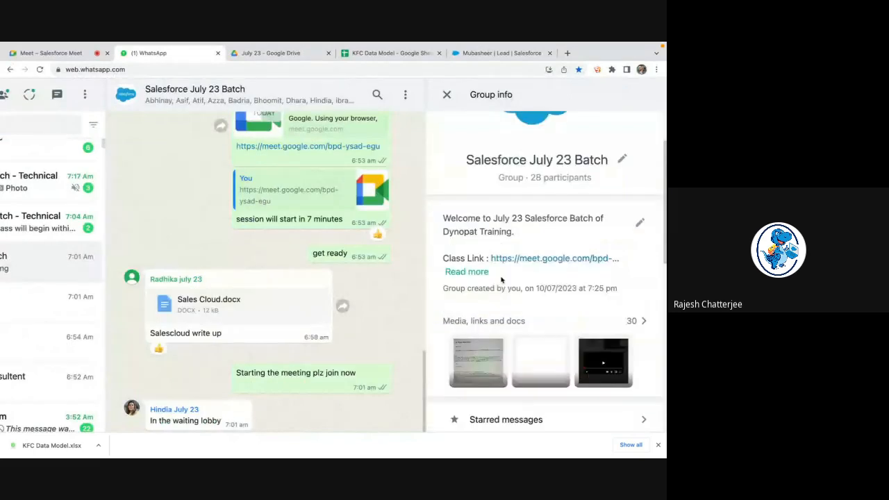
pyautogui.click(466, 271)
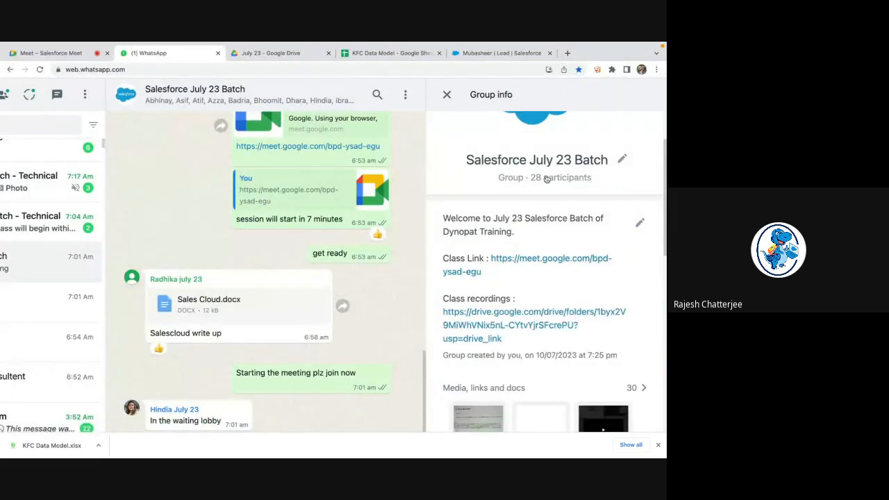
# Review the class link in the group description and highlight the words "Class recordings"
pyautogui.click(70, 53)
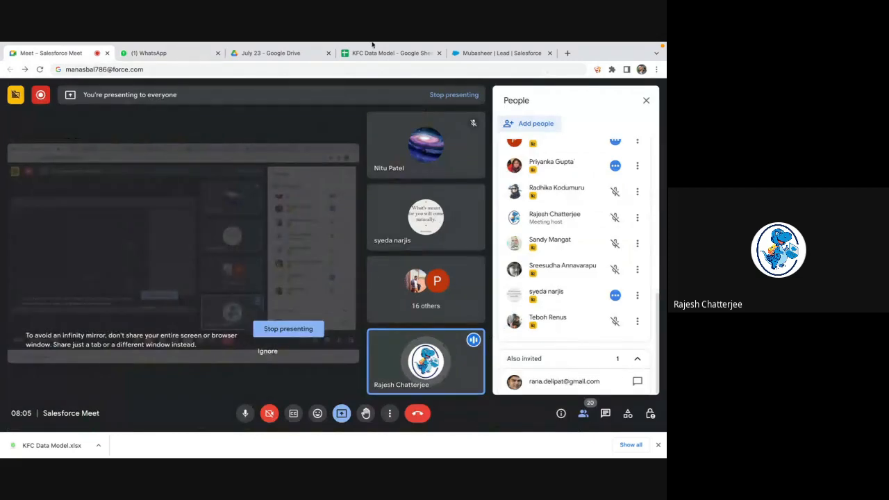
pyautogui.click(175, 56)
pyautogui.scroll(-1, 484, 315)
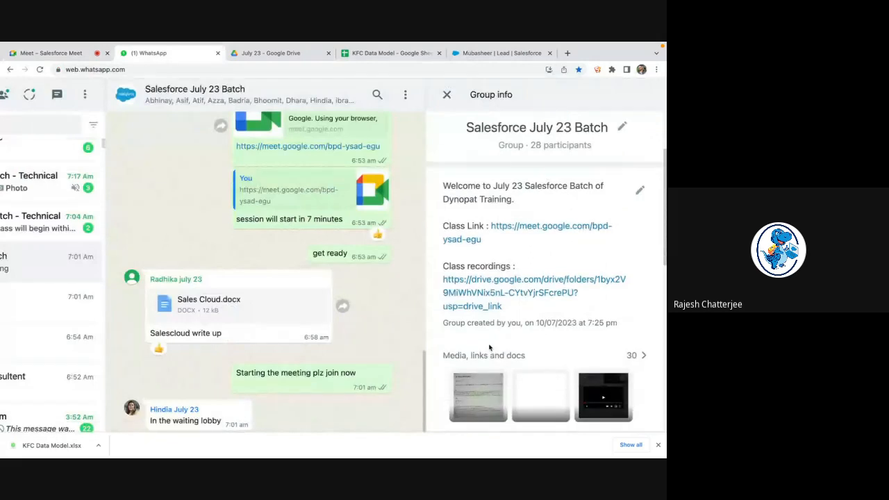
pyautogui.scroll(2, 484, 315)
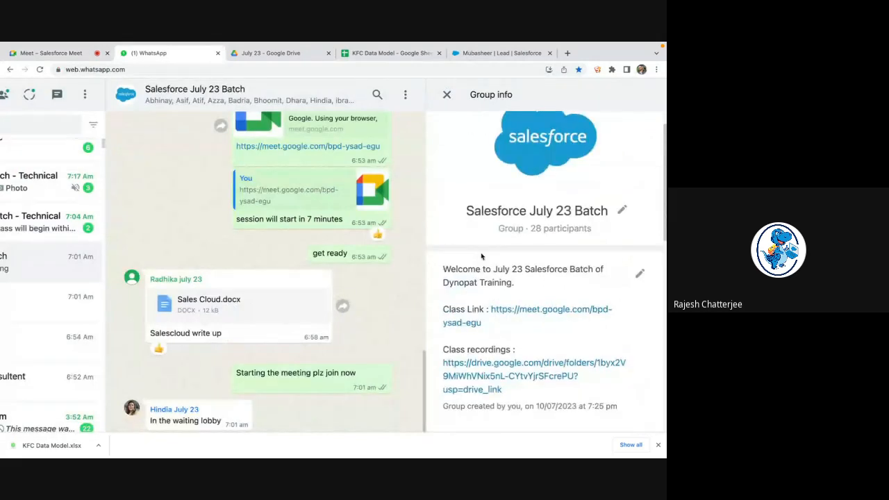
pyautogui.scroll(-1, 484, 309)
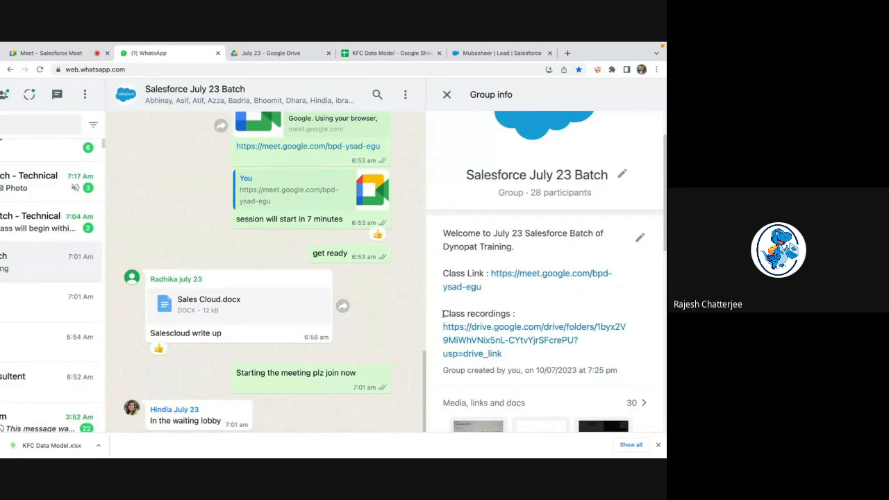
pyautogui.moveTo(443, 314); pyautogui.dragTo(510, 317)
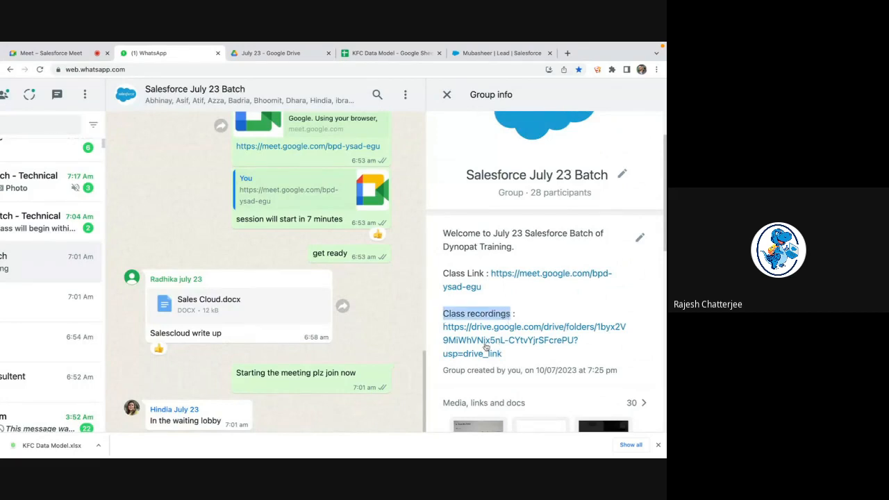
# Switch to Google Drive, look through the July 23 folder, and go back up to My Drive
pyautogui.click(274, 53)
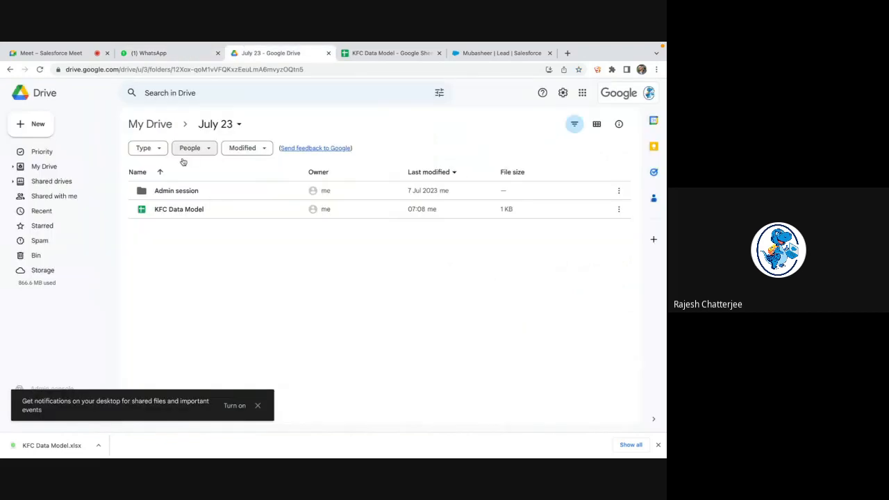
pyautogui.click(177, 197)
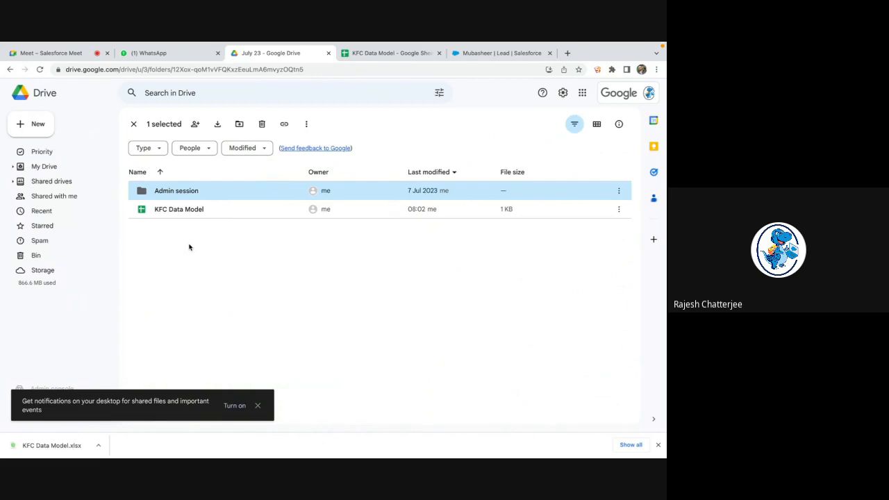
pyautogui.click(10, 72)
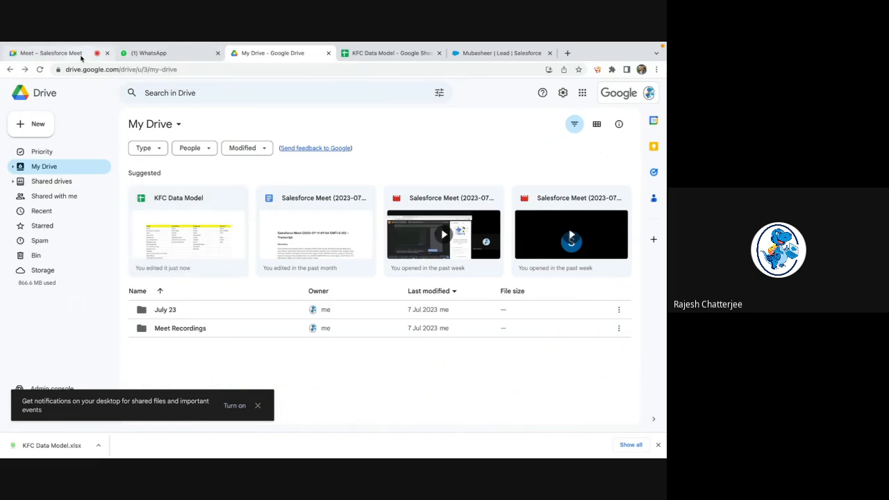
pyautogui.click(81, 56)
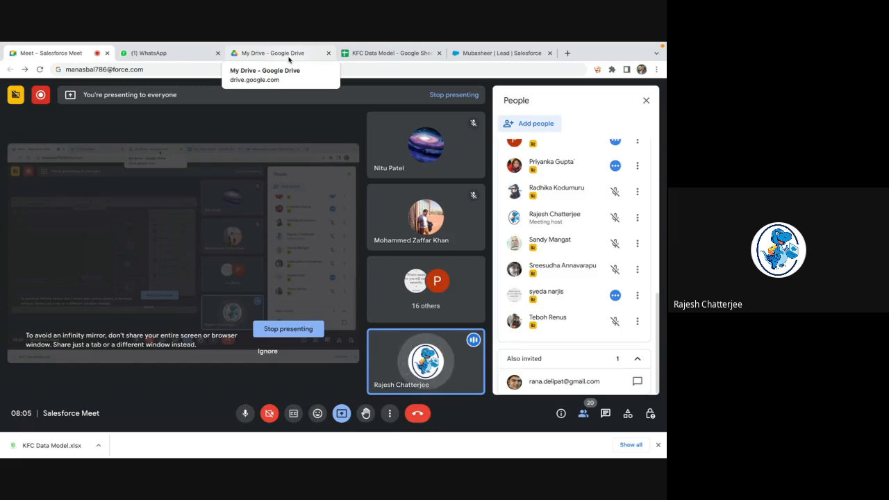
pyautogui.click(289, 60)
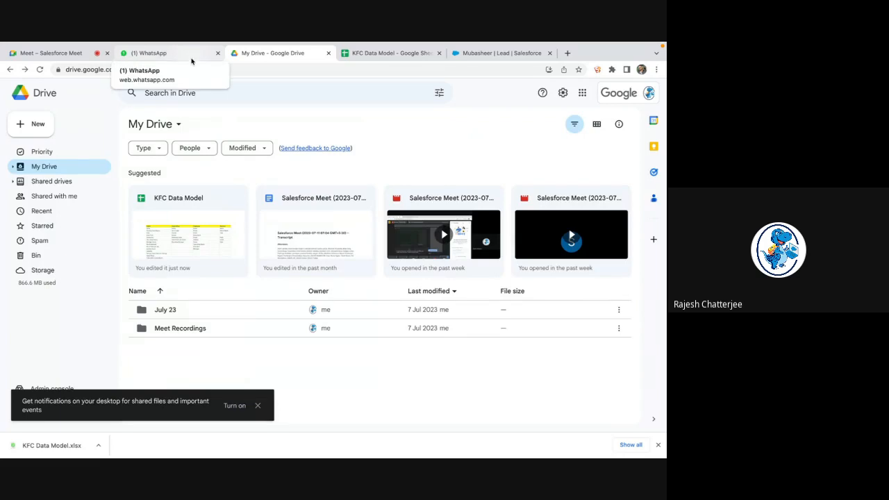
# Return to the Google Meet call from the WhatsApp group info and leave the meeting
pyautogui.click(192, 62)
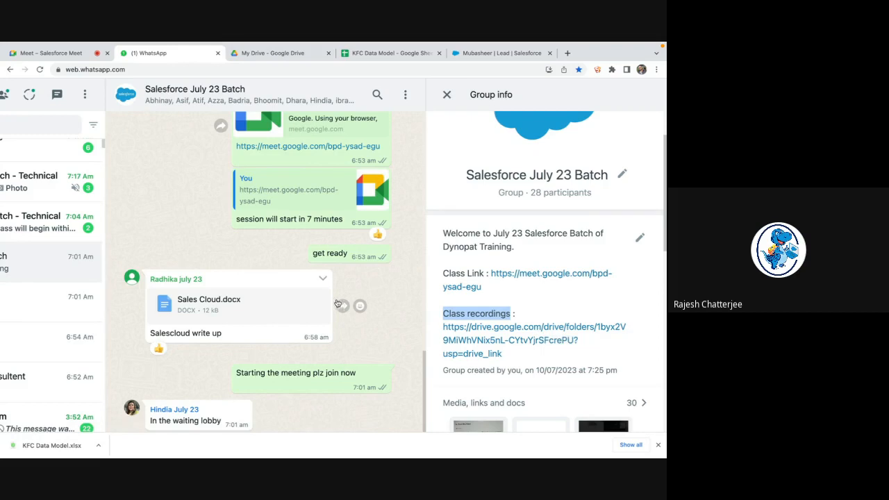
pyautogui.click(83, 55)
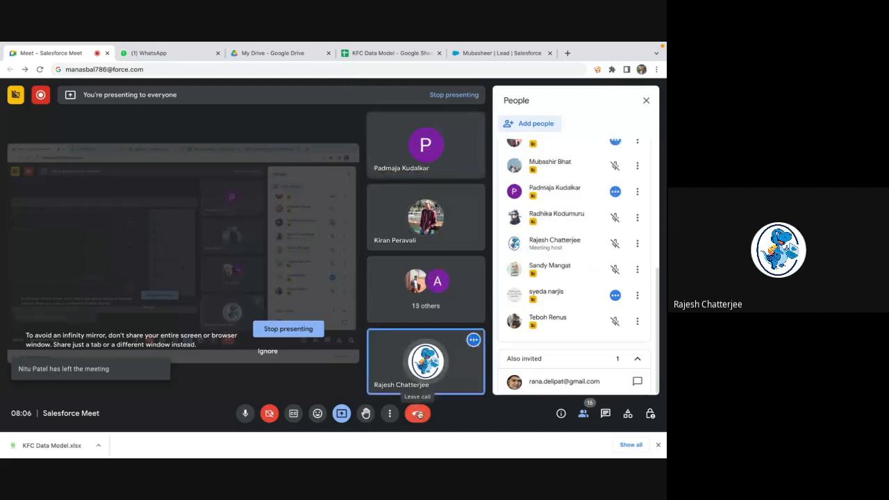
pyautogui.click(419, 415)
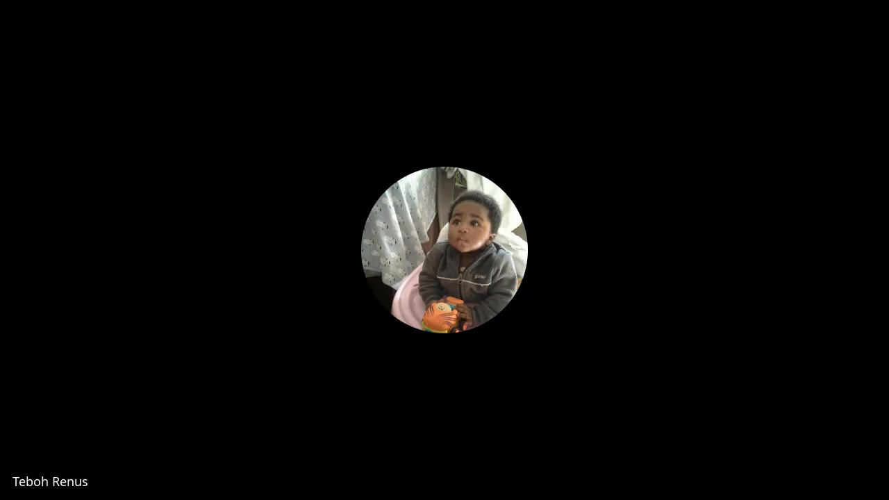